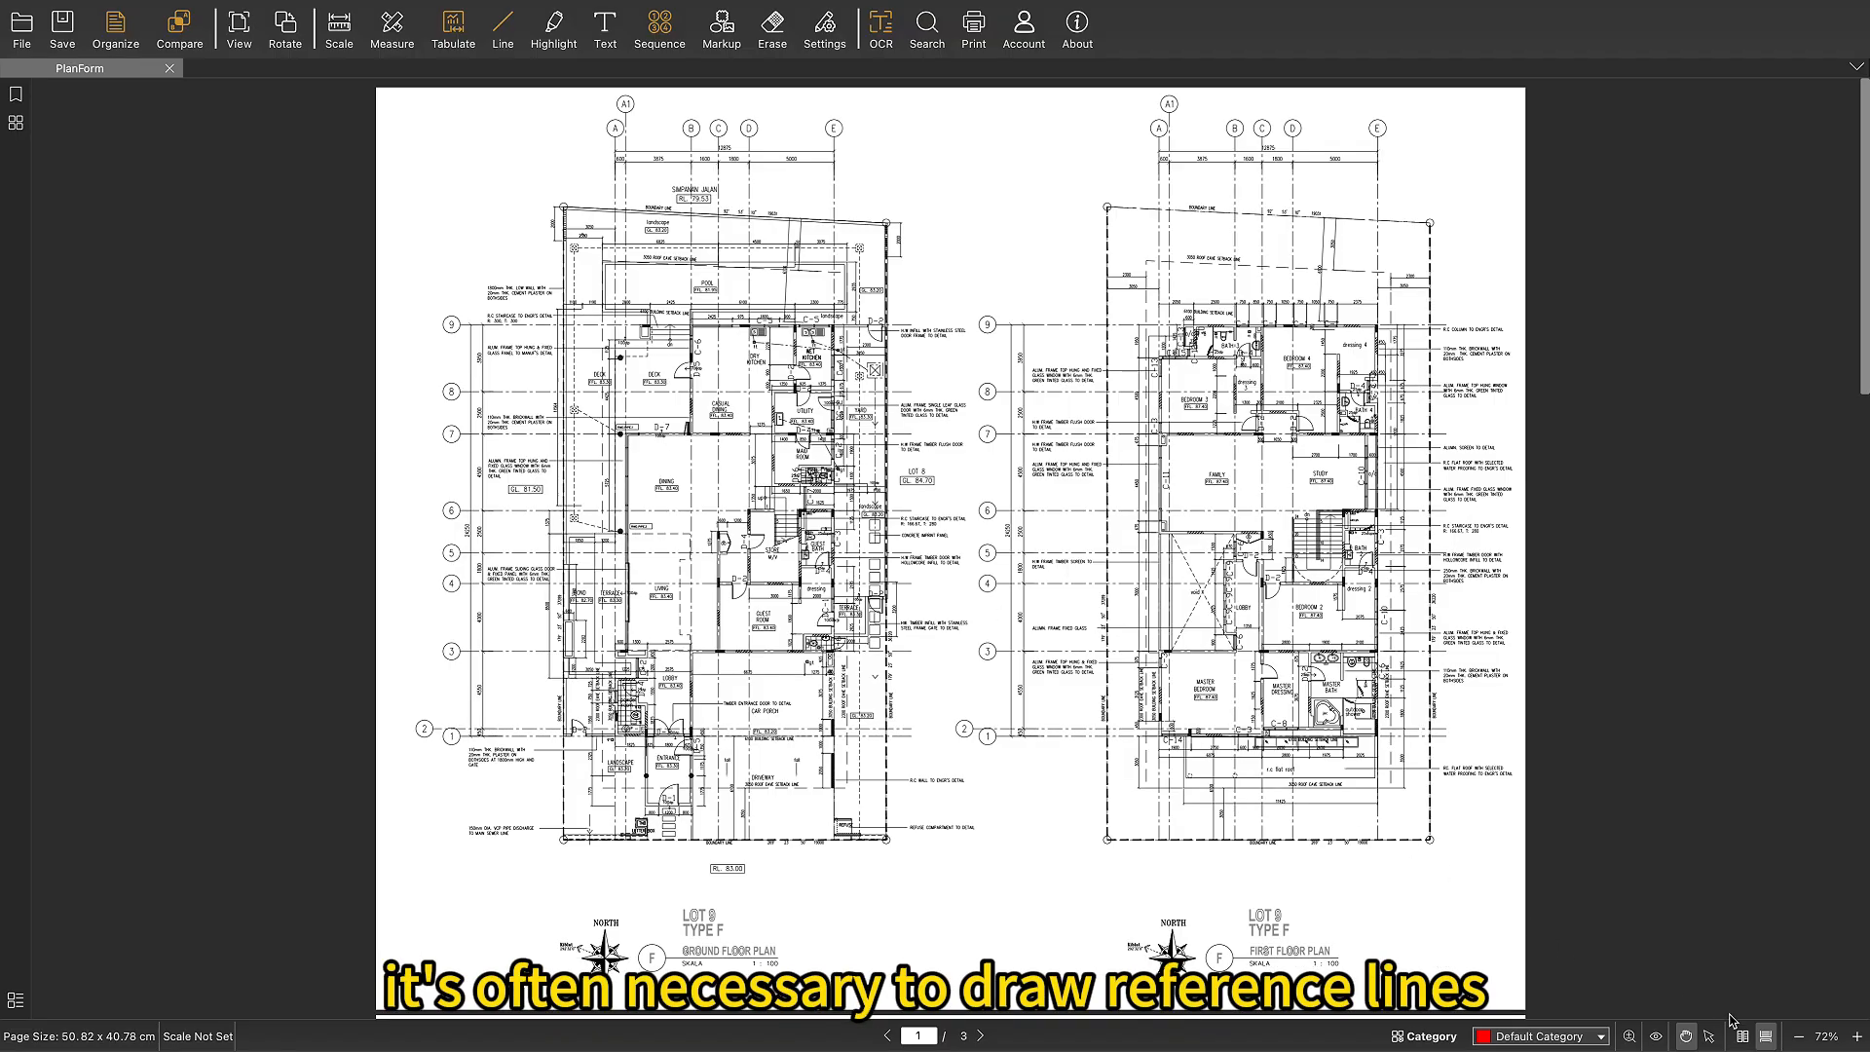
Draw a vertical reference line from grid line 6 up to the Dining room's upper wall, along its right side on the ground floor plan.
click(1857, 1038)
click(1857, 1039)
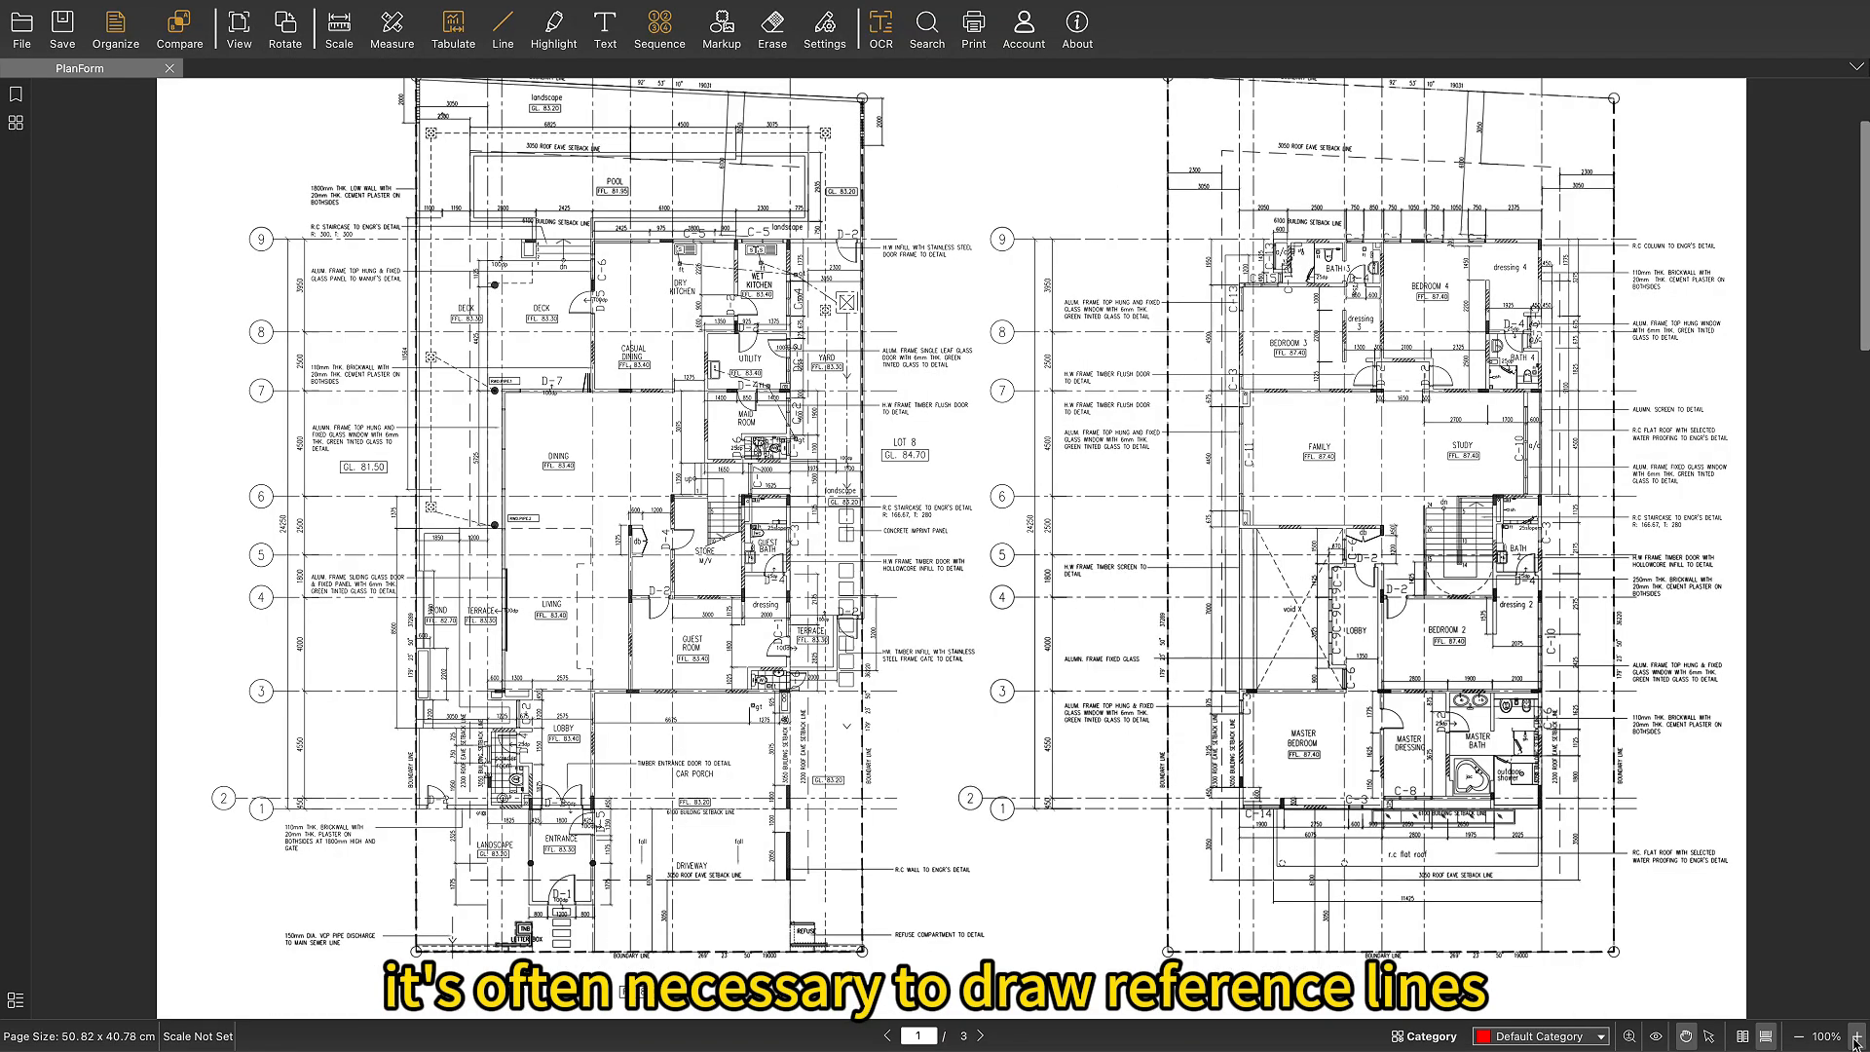
mouse_move(676, 364)
mouse_down()
mouse_move(770, 445)
mouse_move(912, 498)
mouse_up()
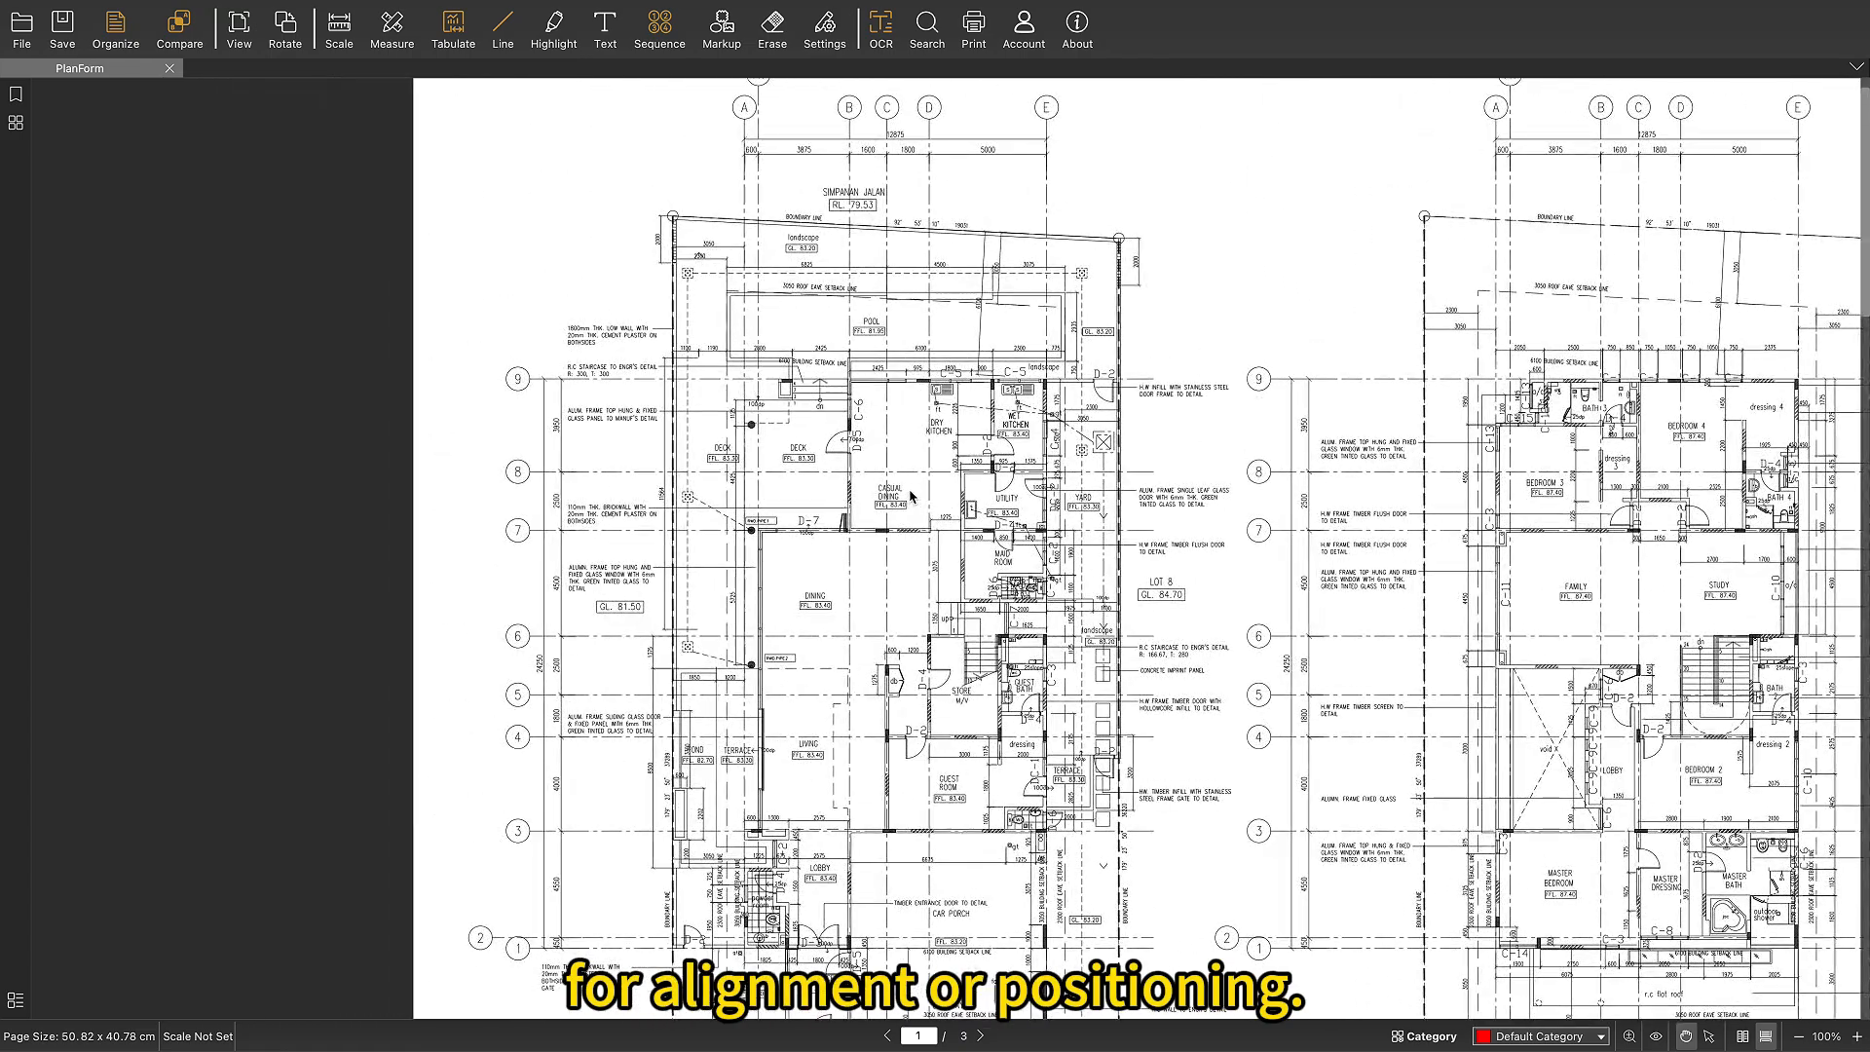
click(505, 29)
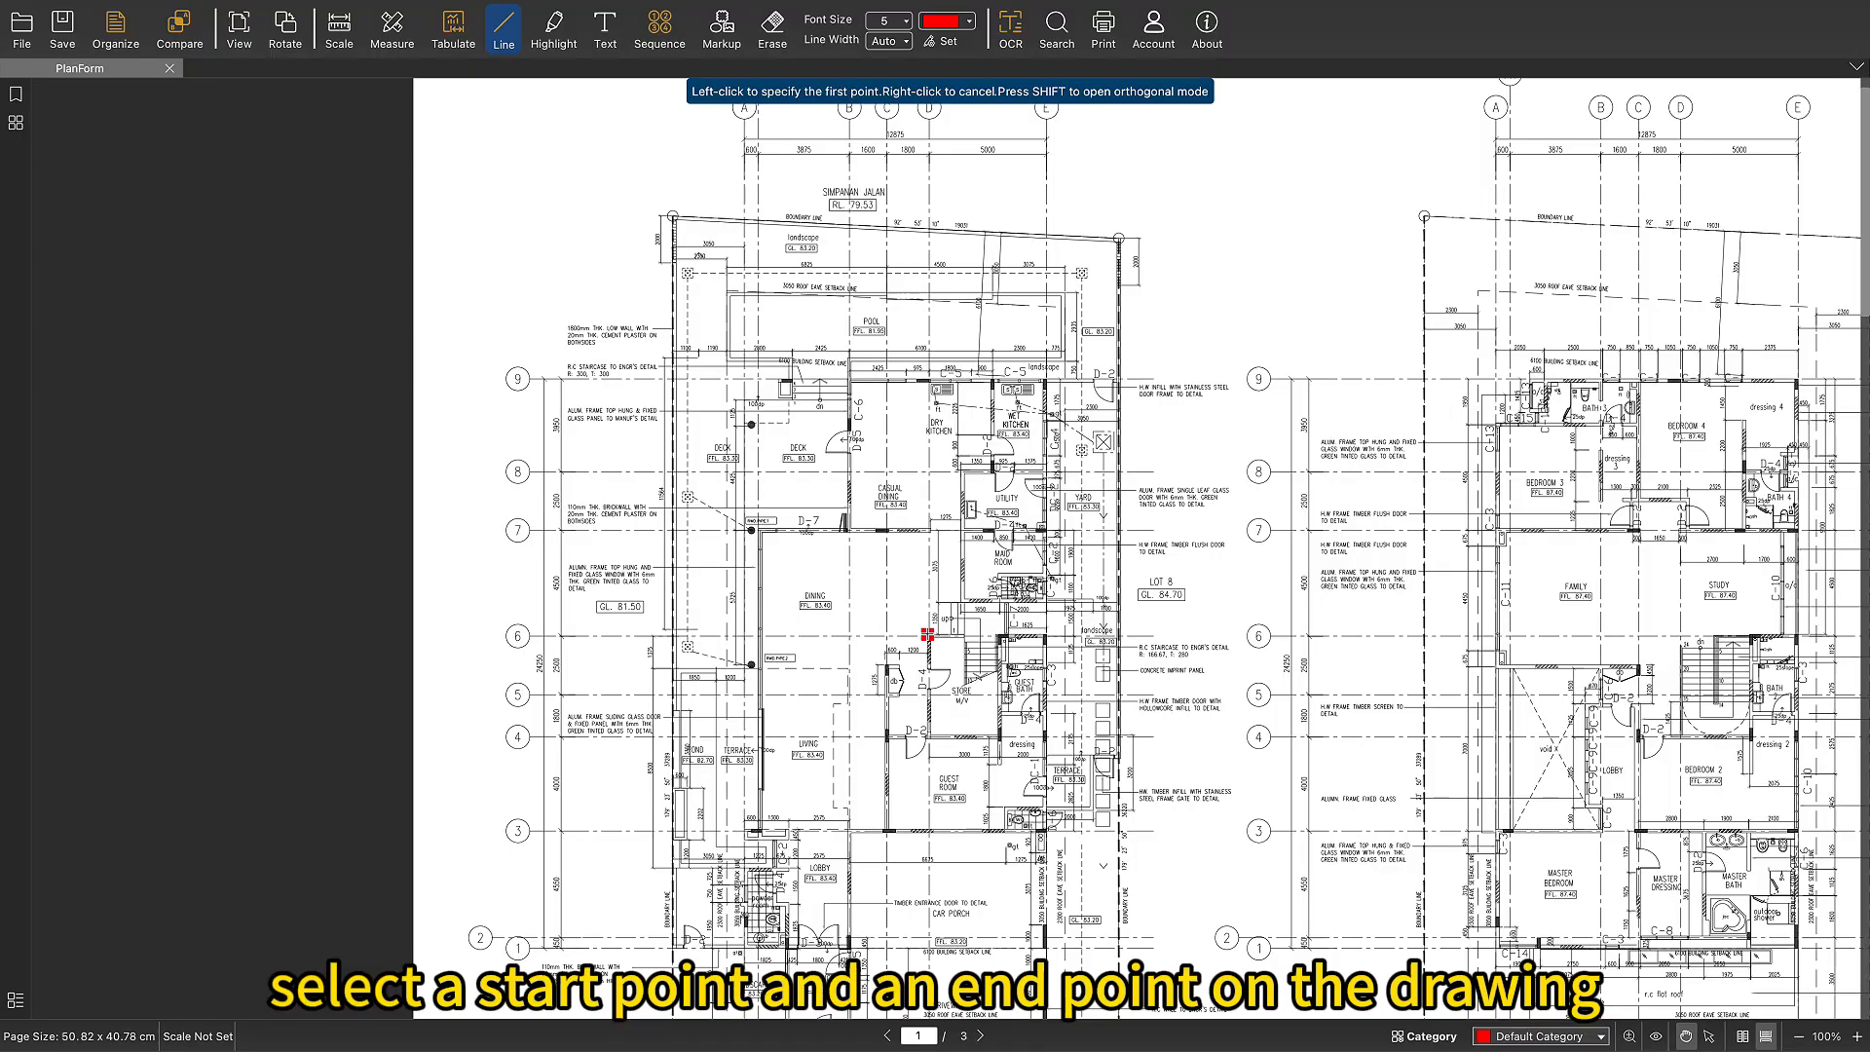
click(928, 634)
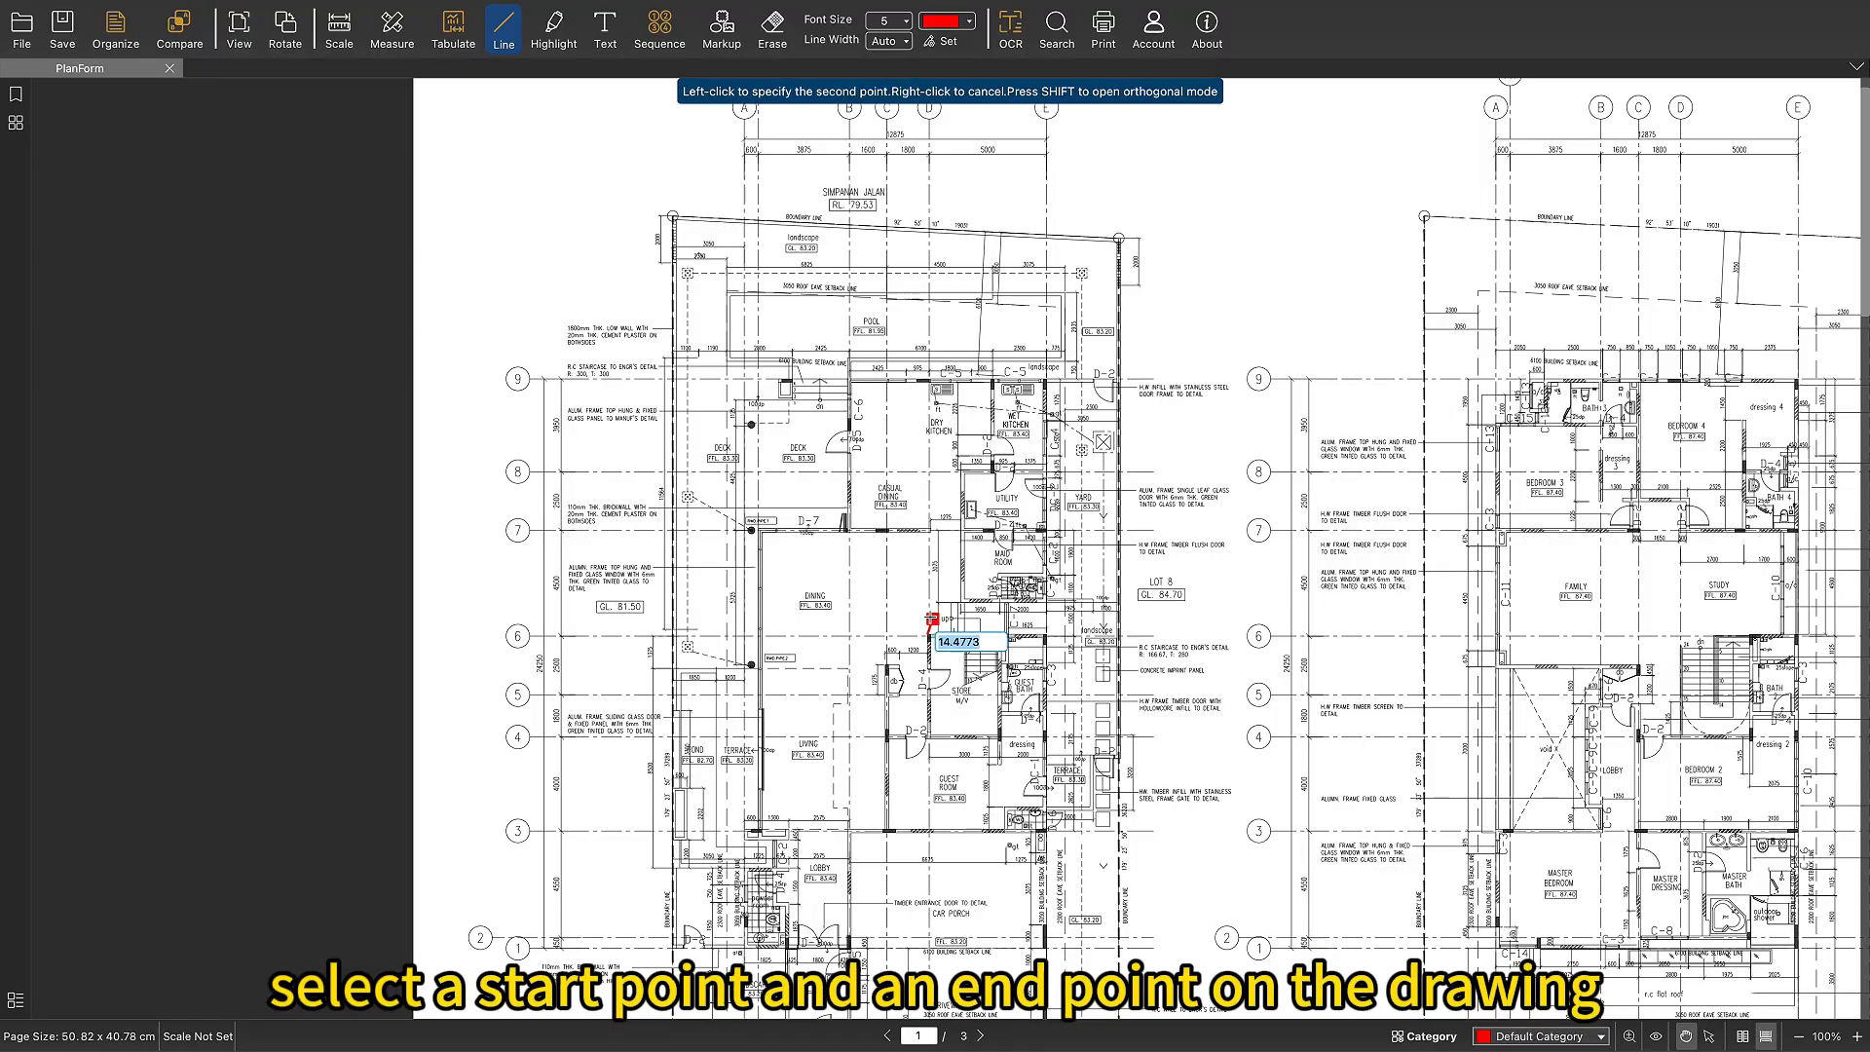
click(928, 541)
Draw an orthogonally locked horizontal line along grid line 6, from the vertical line's lower end to the Dining room's left wall.
click(926, 634)
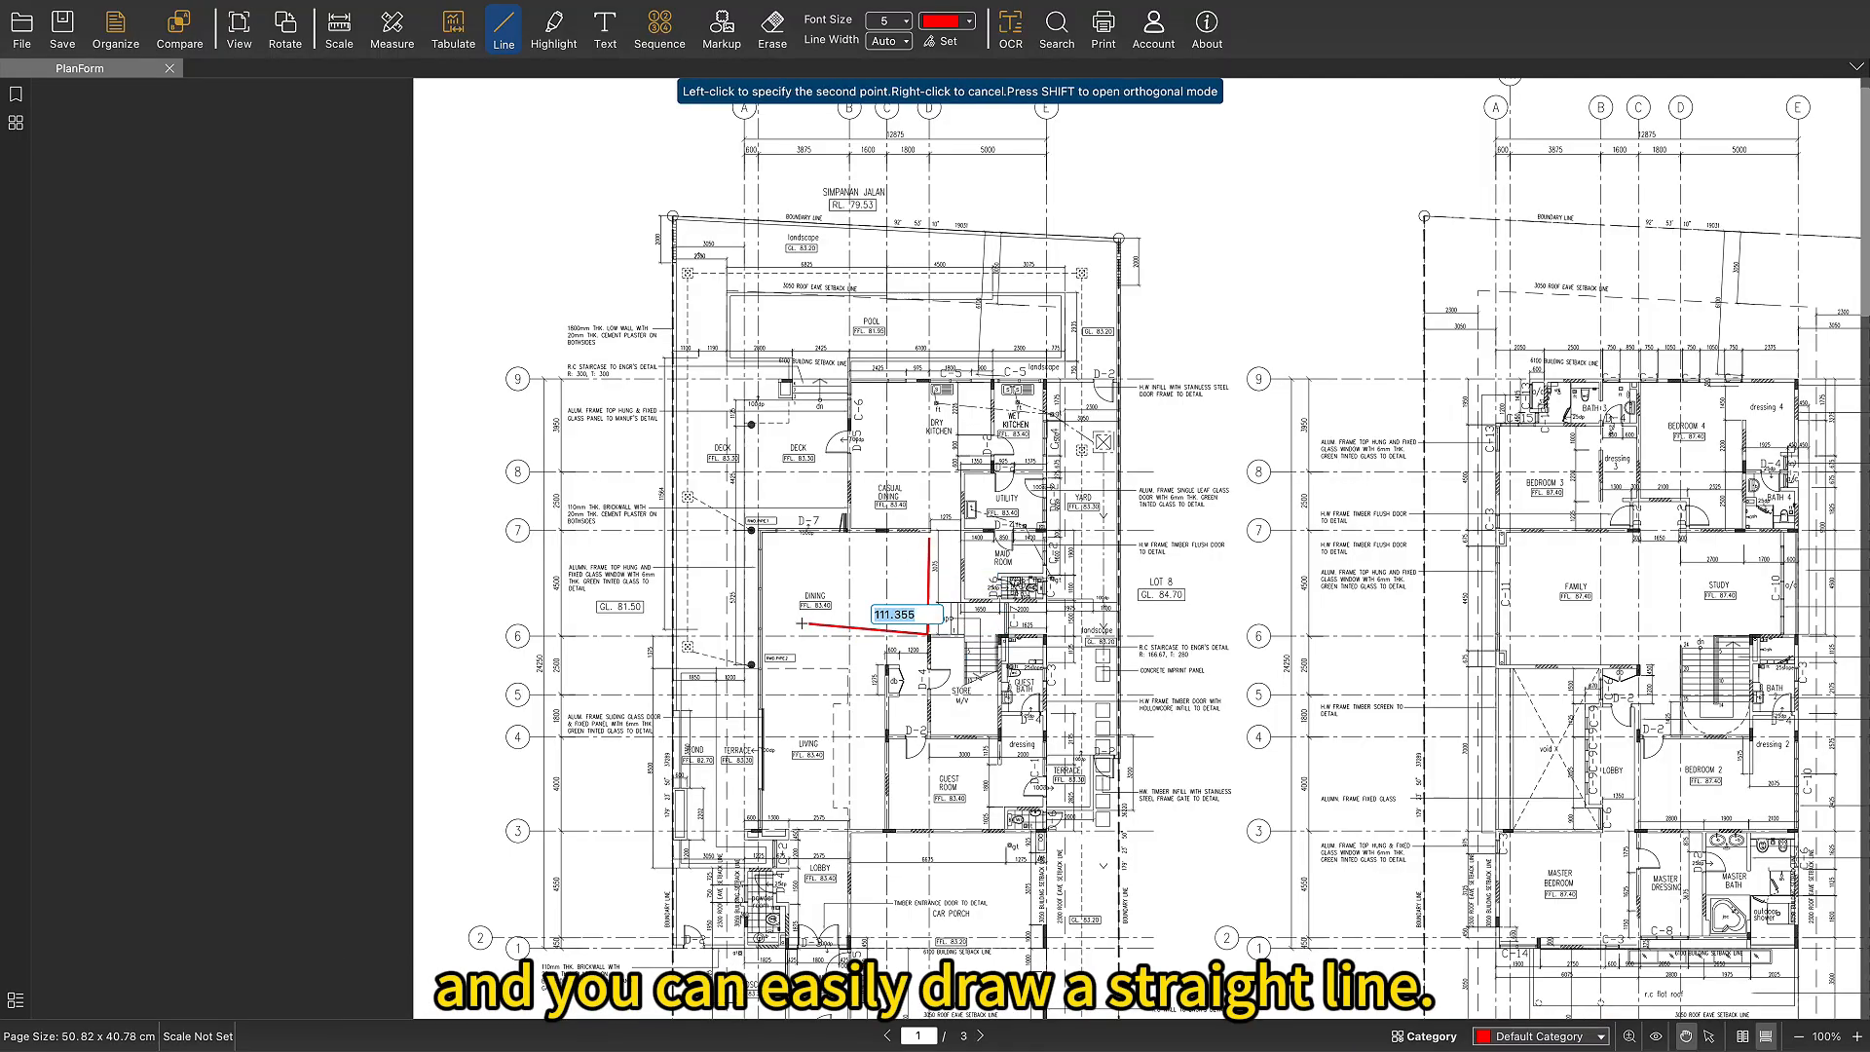
key(shift)
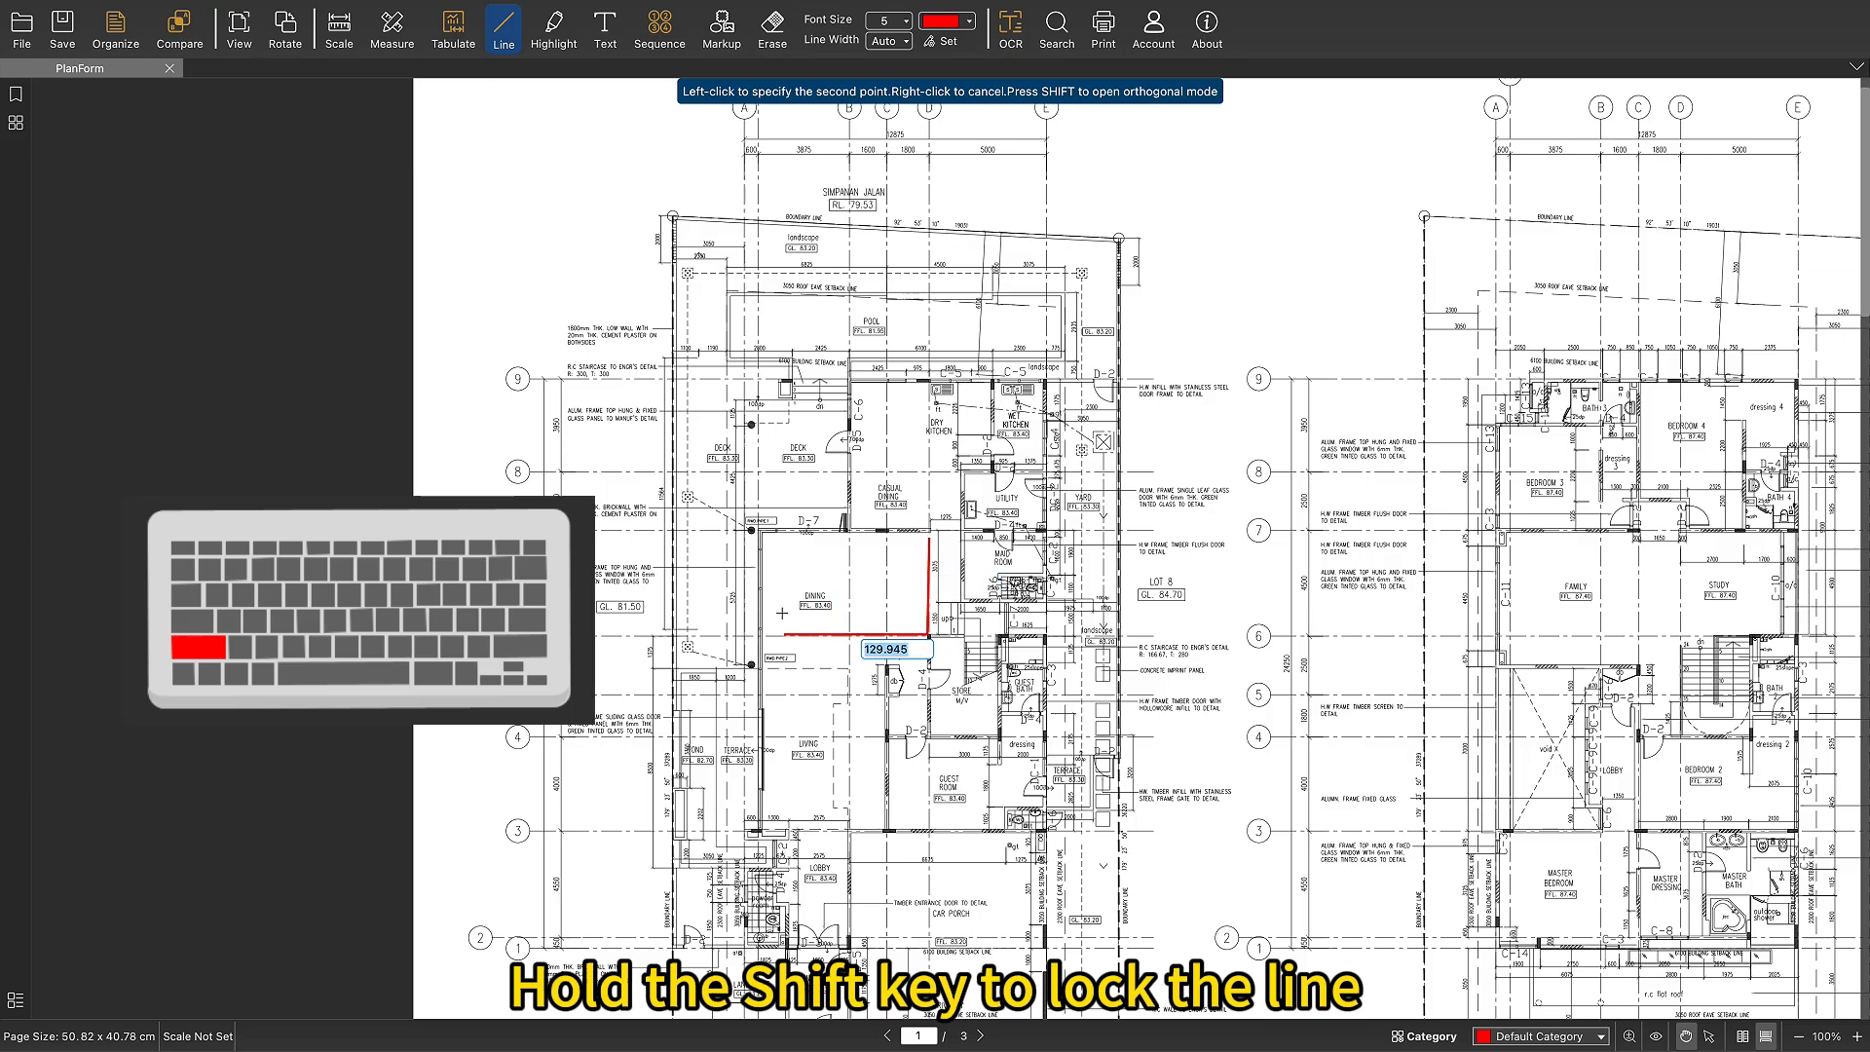
click(763, 619)
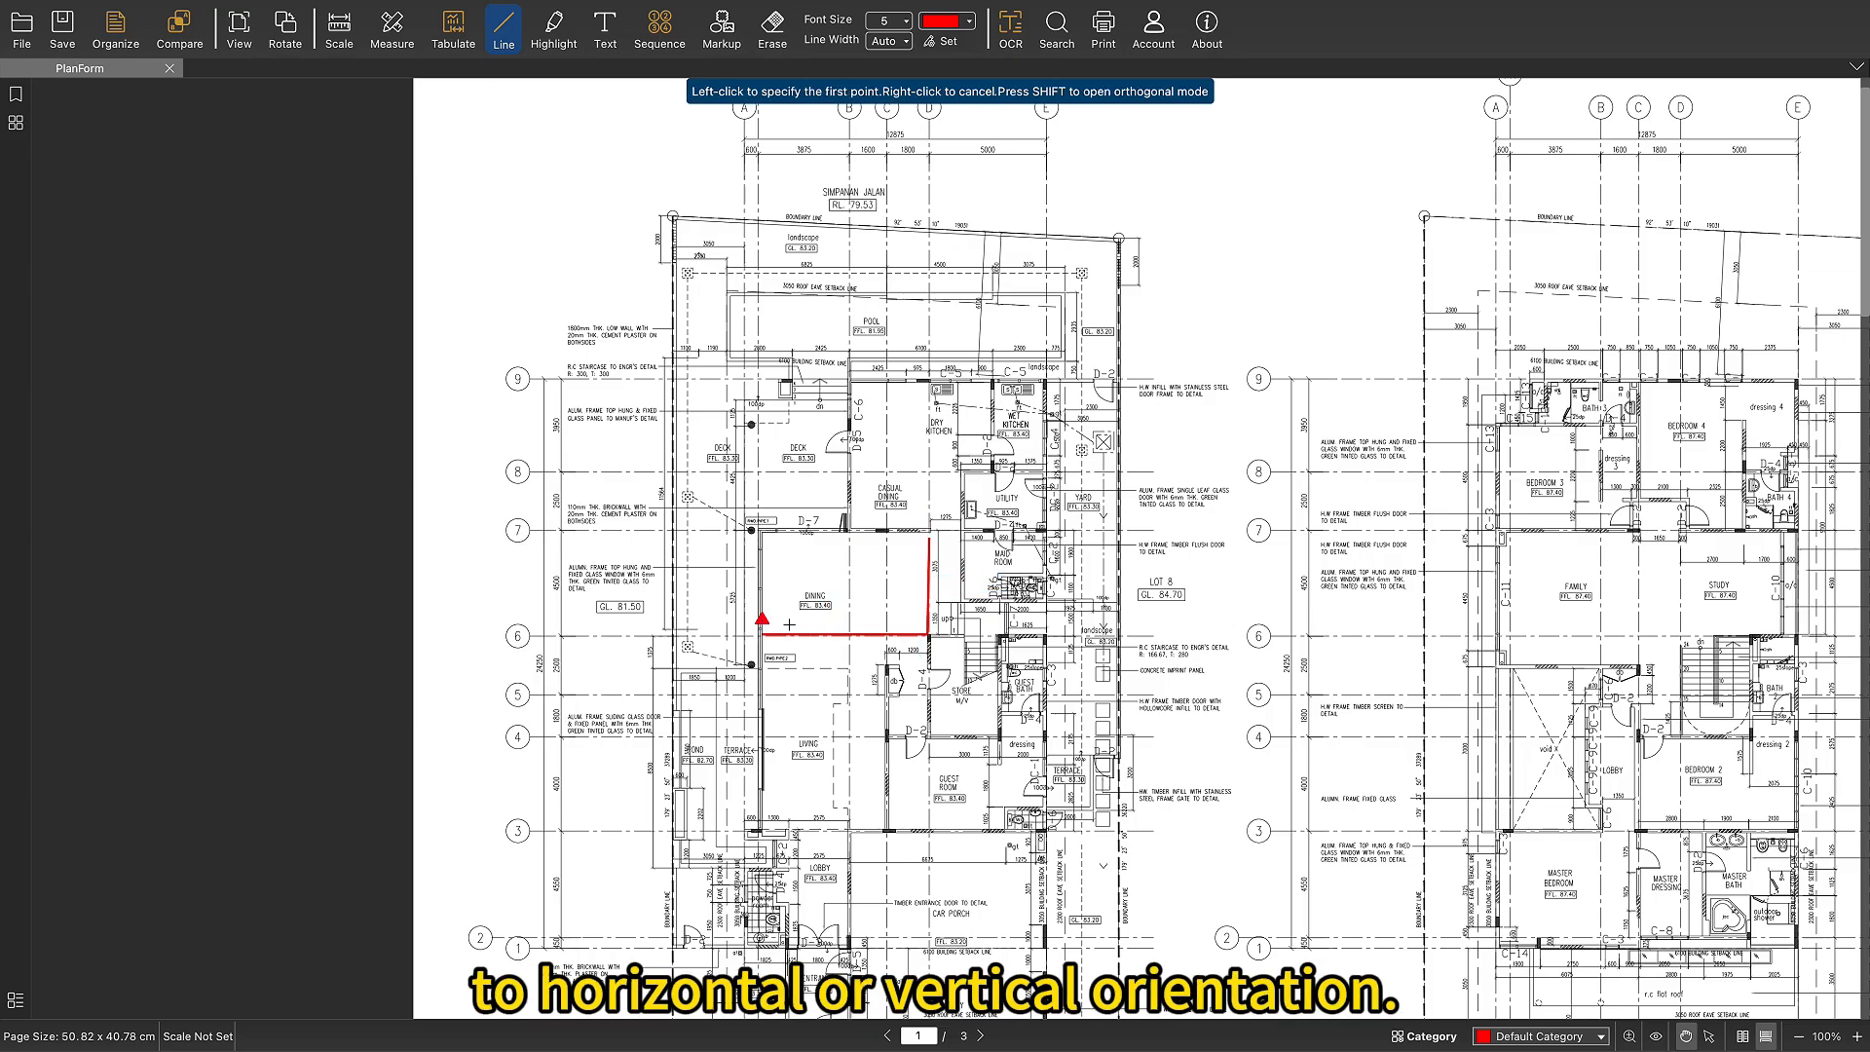
right_click(863, 679)
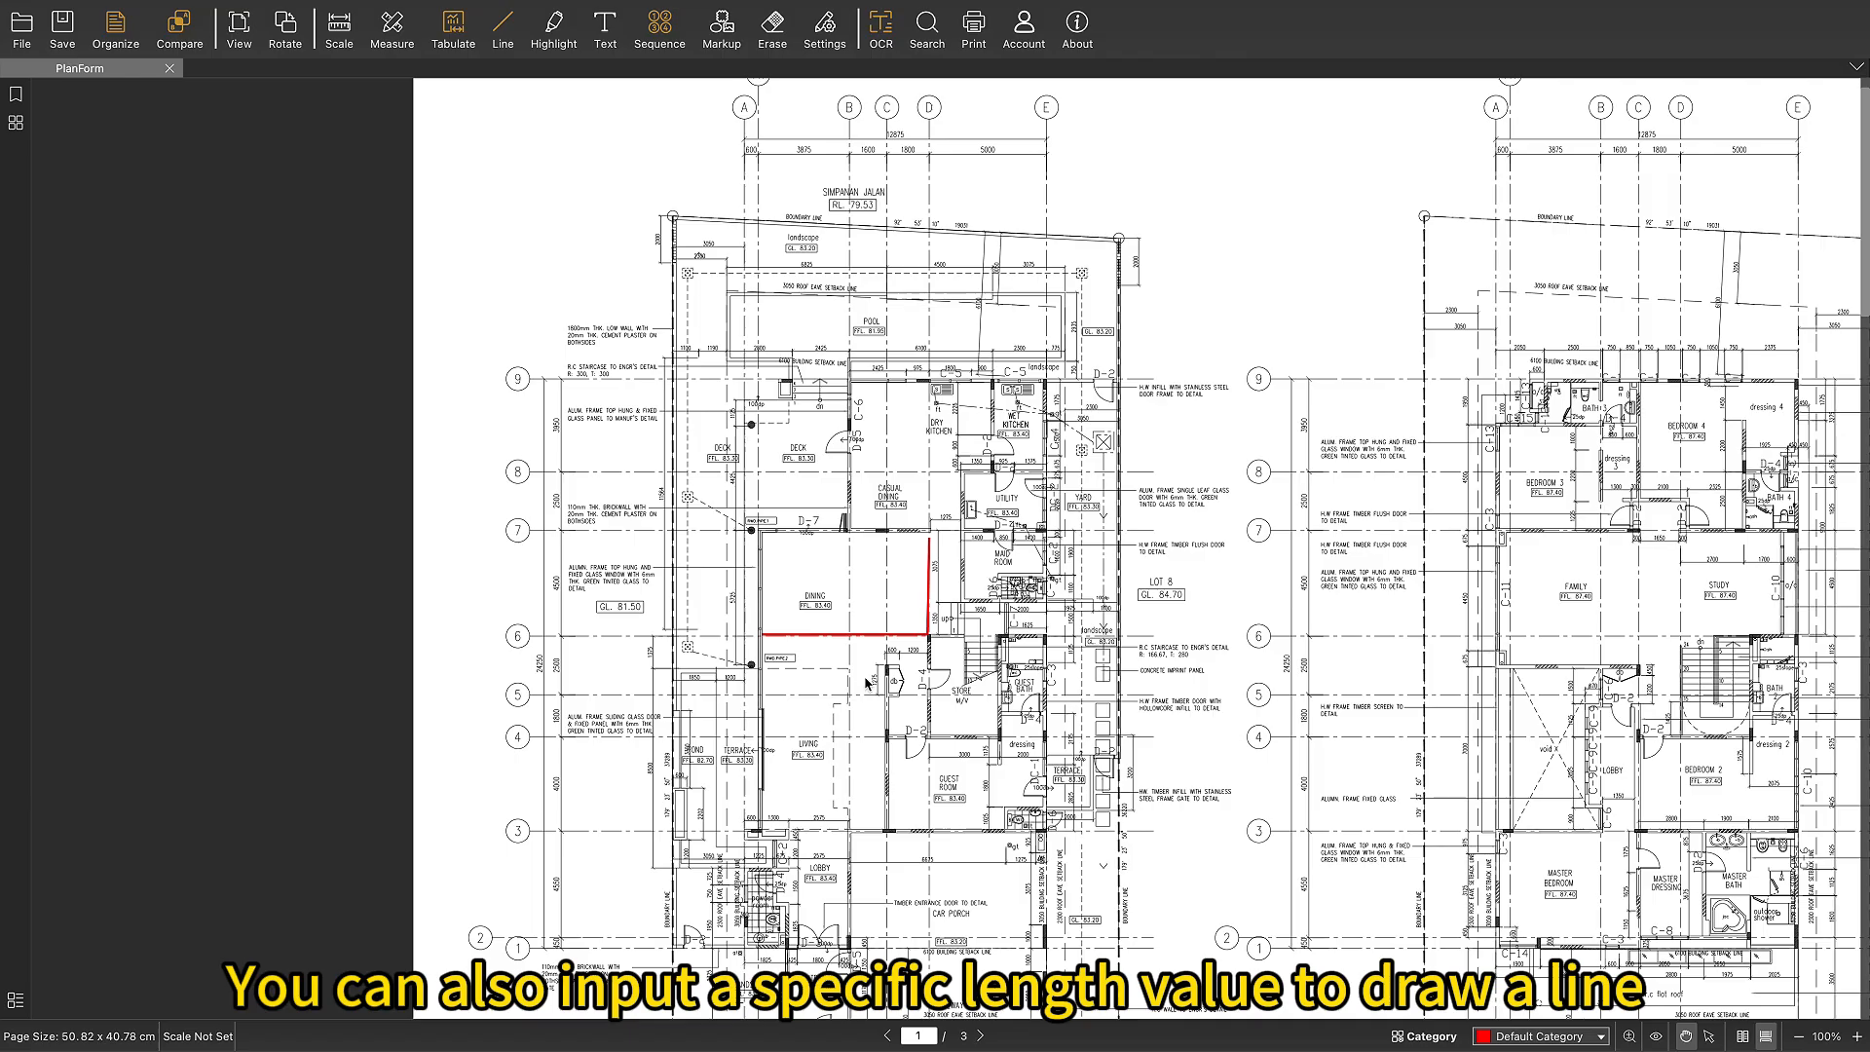
Stretch the upper end of the vertical Dining room line slightly up toward grid line 7.
click(890, 635)
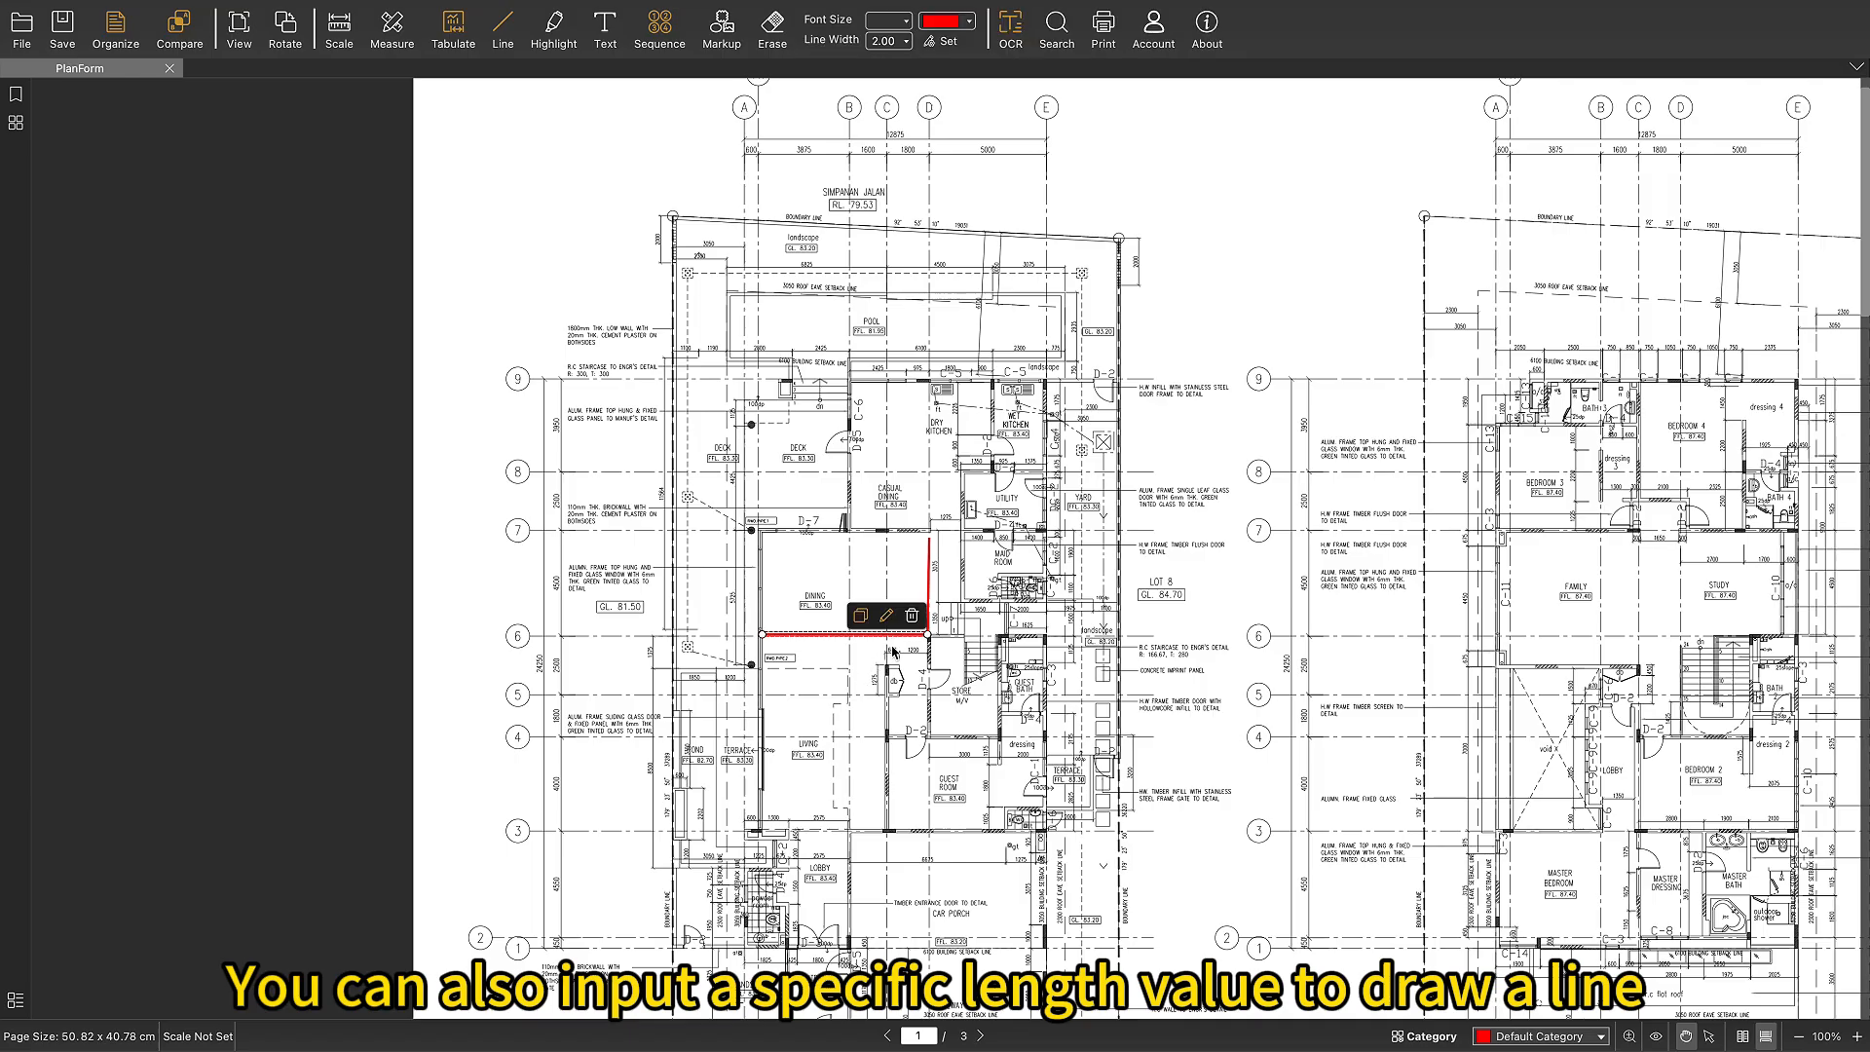
click(930, 592)
drag(929, 538, 927, 535)
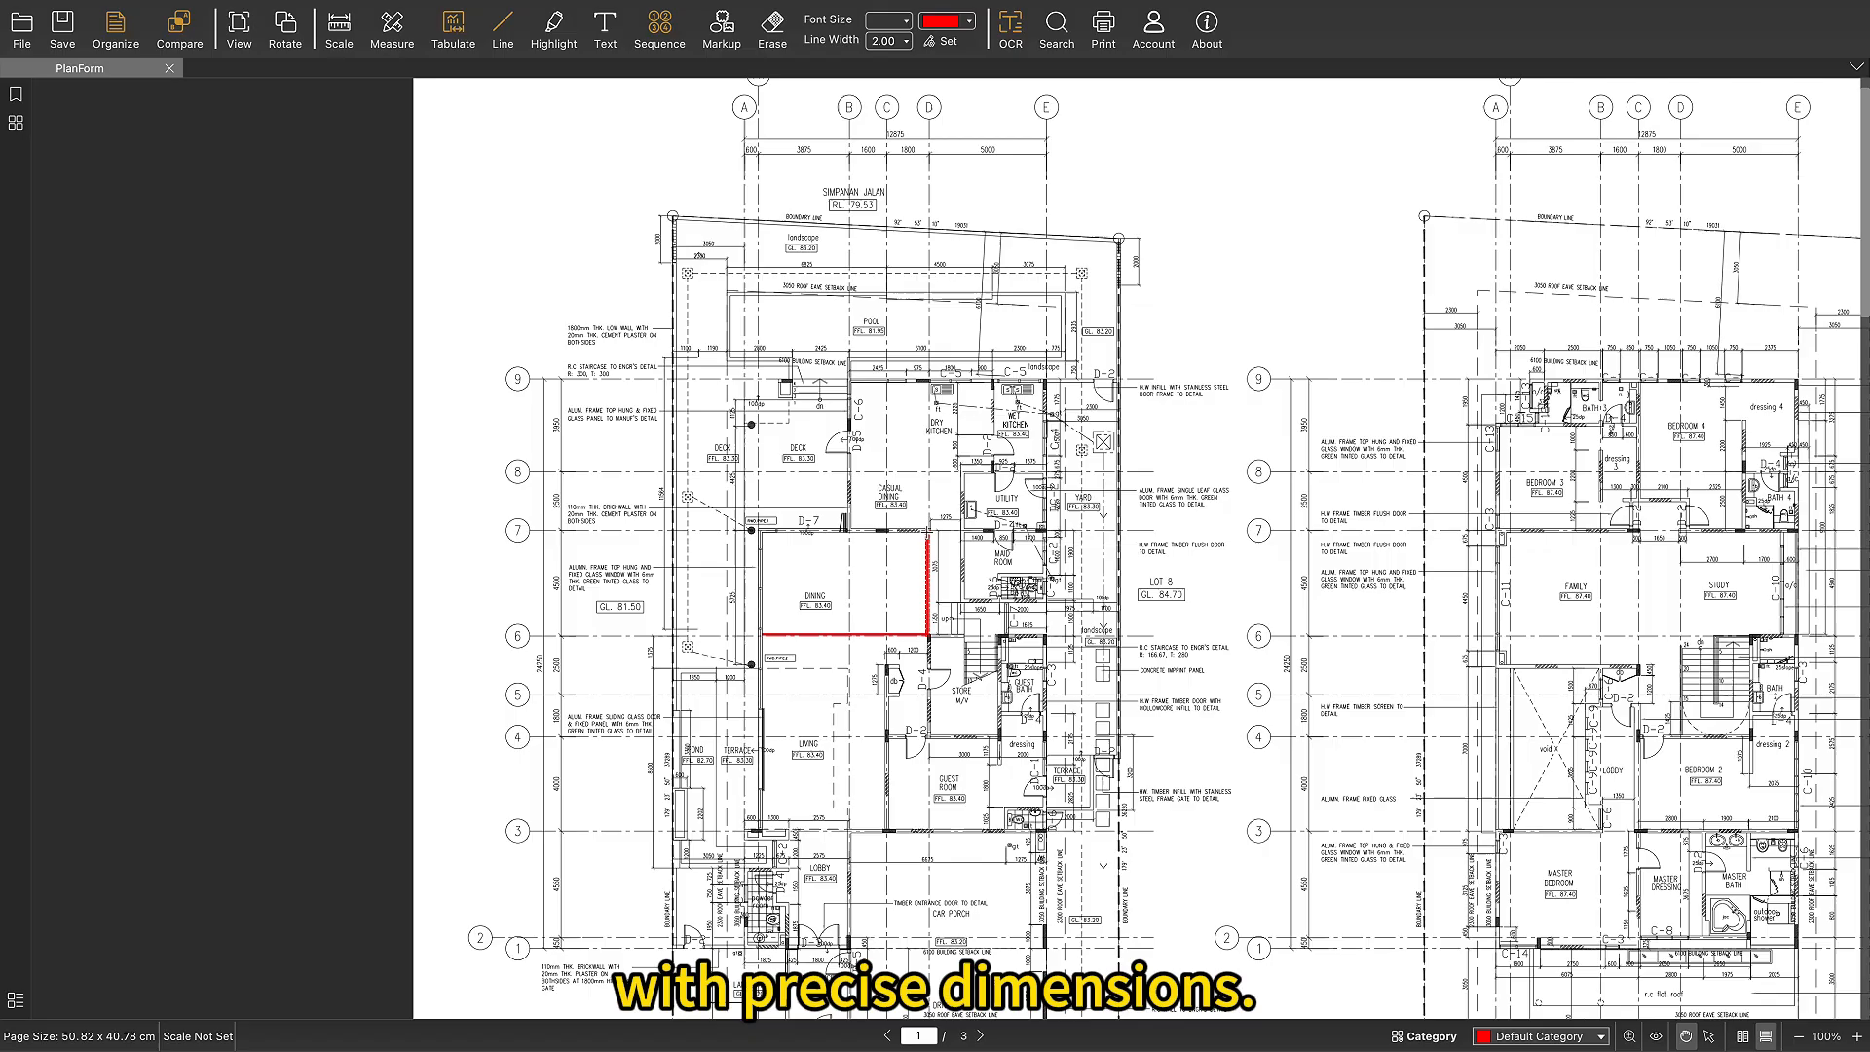
Set the vertical Dining room line's width to 2.00 and its colour to green.
click(905, 41)
click(883, 124)
click(905, 41)
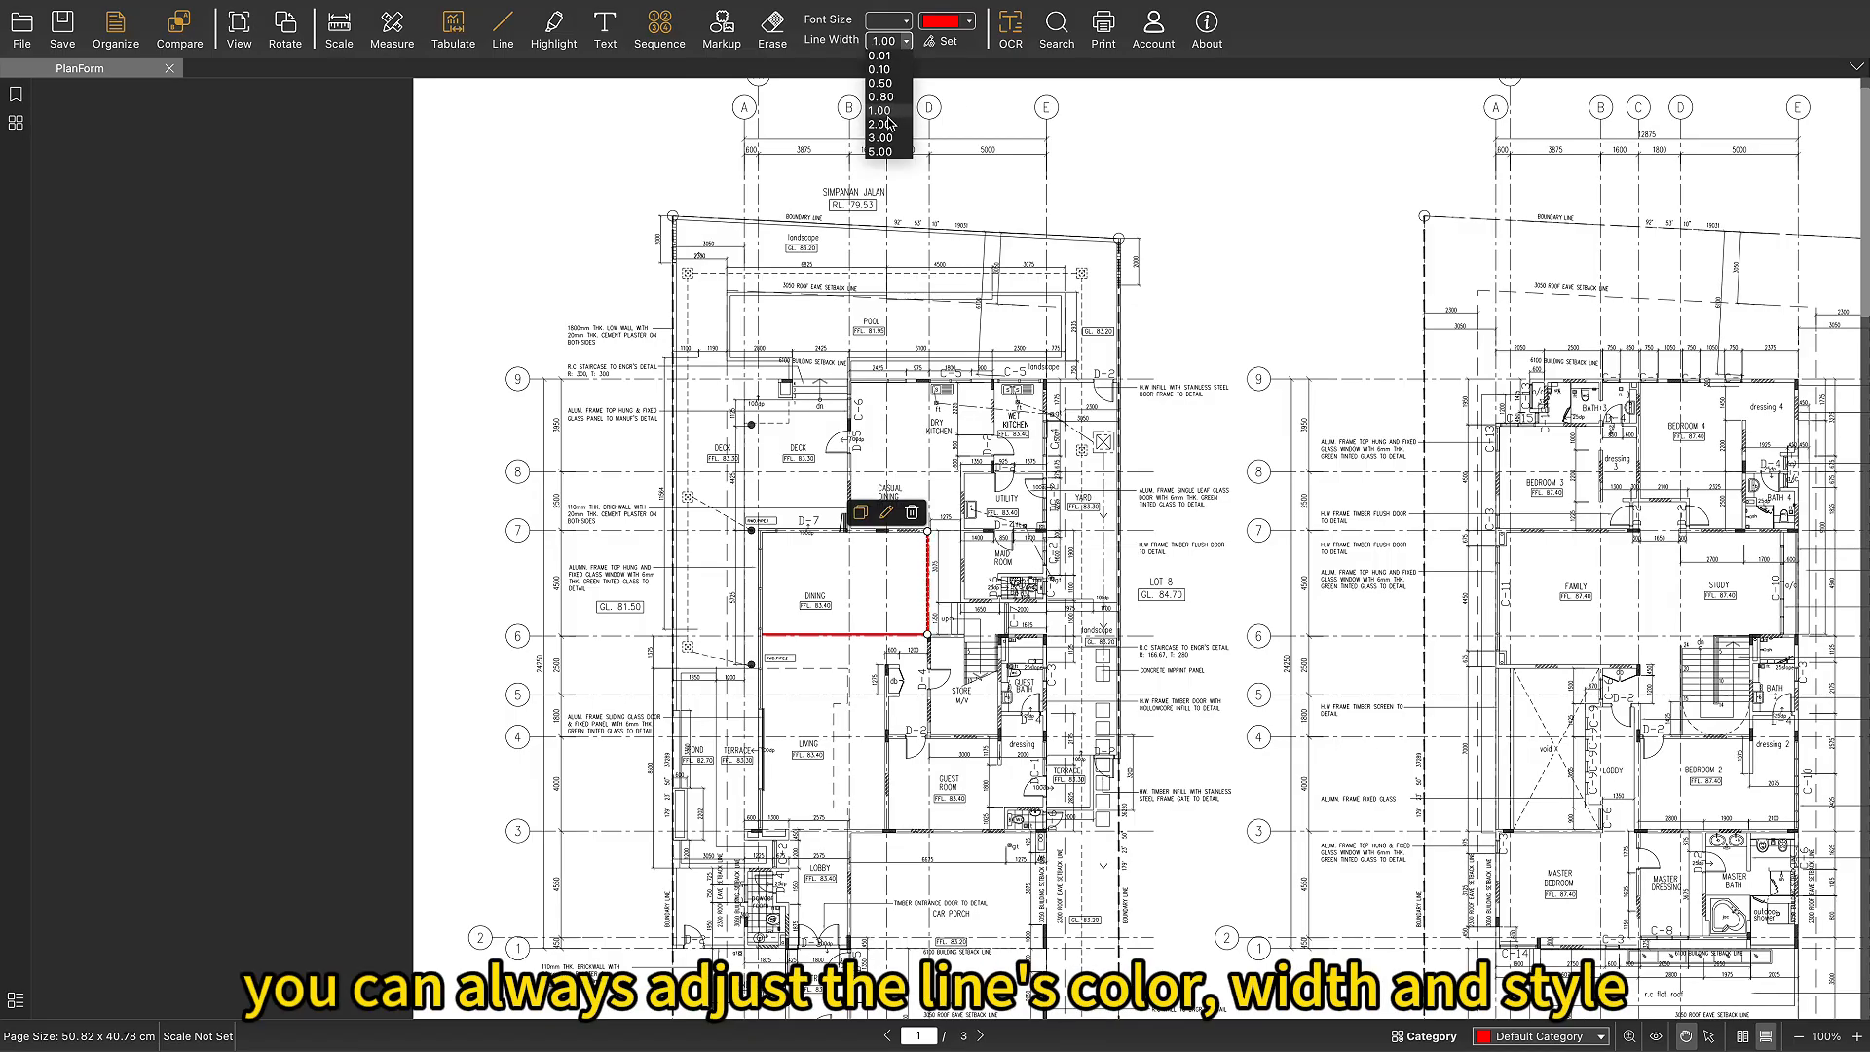
click(882, 123)
click(970, 24)
click(943, 209)
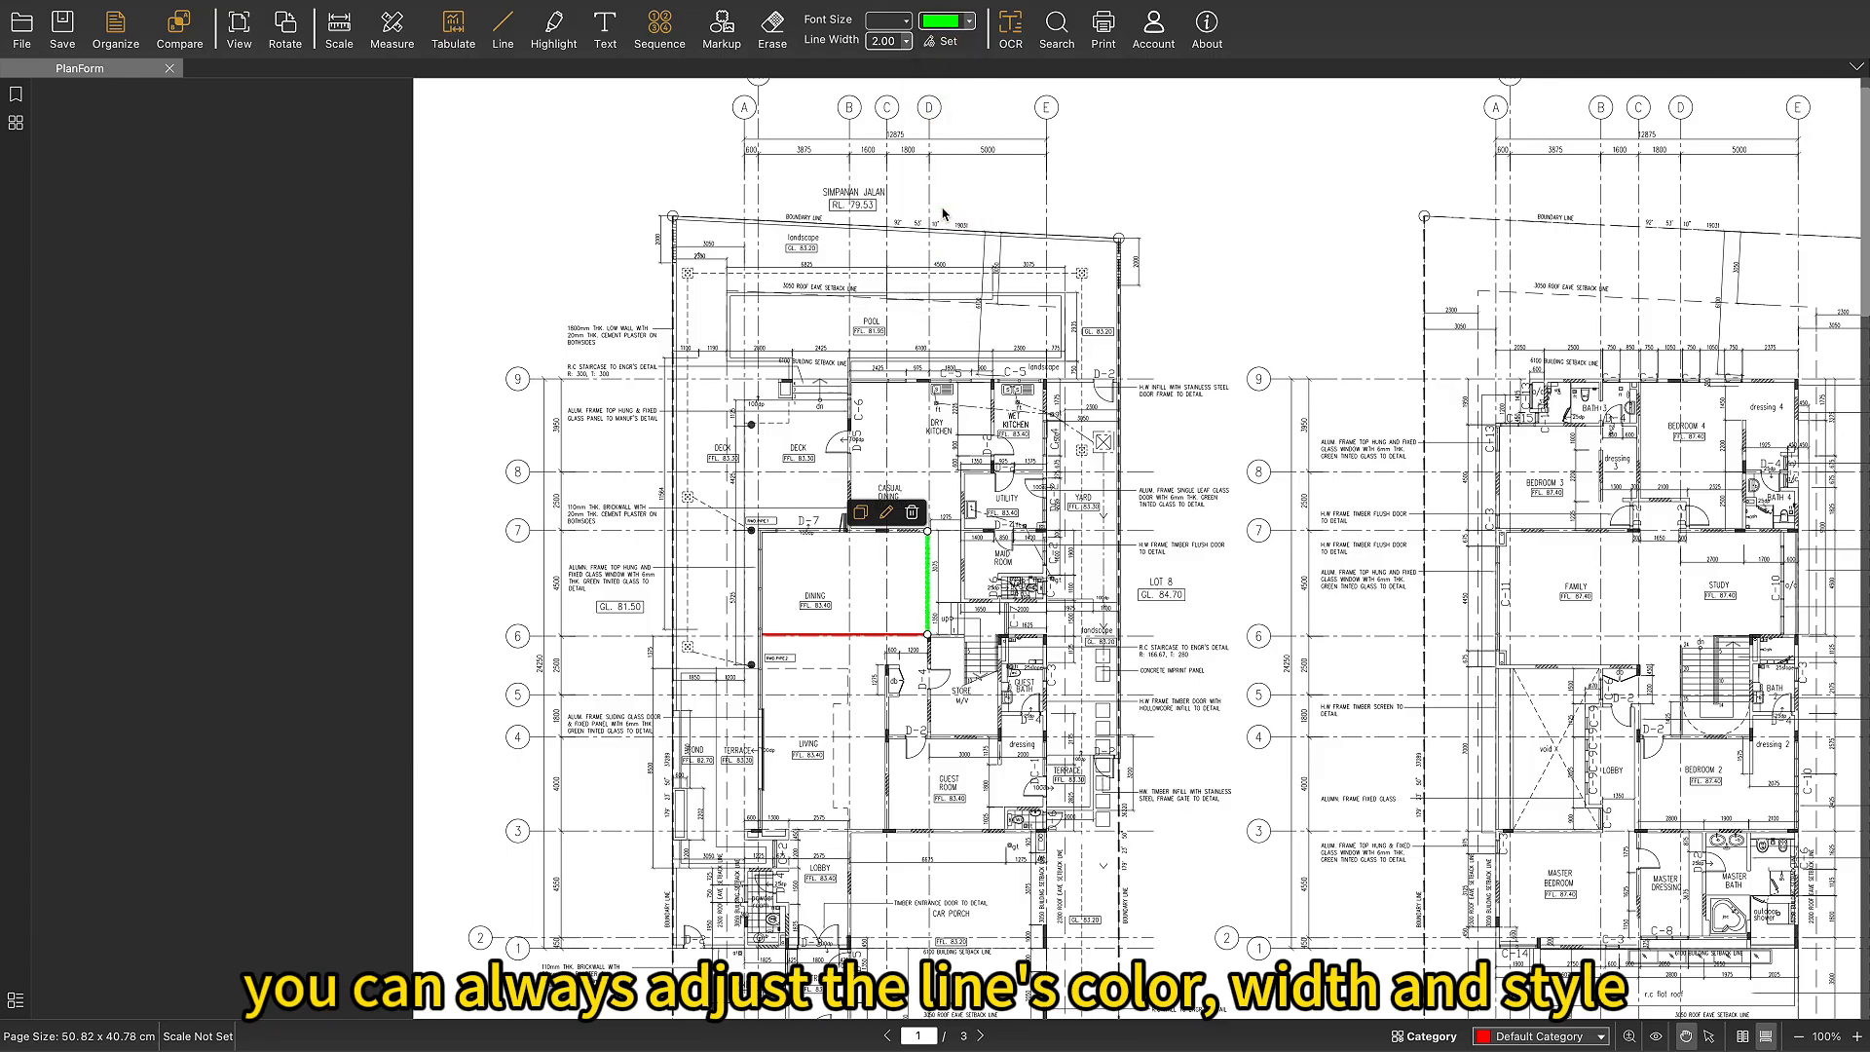
click(984, 468)
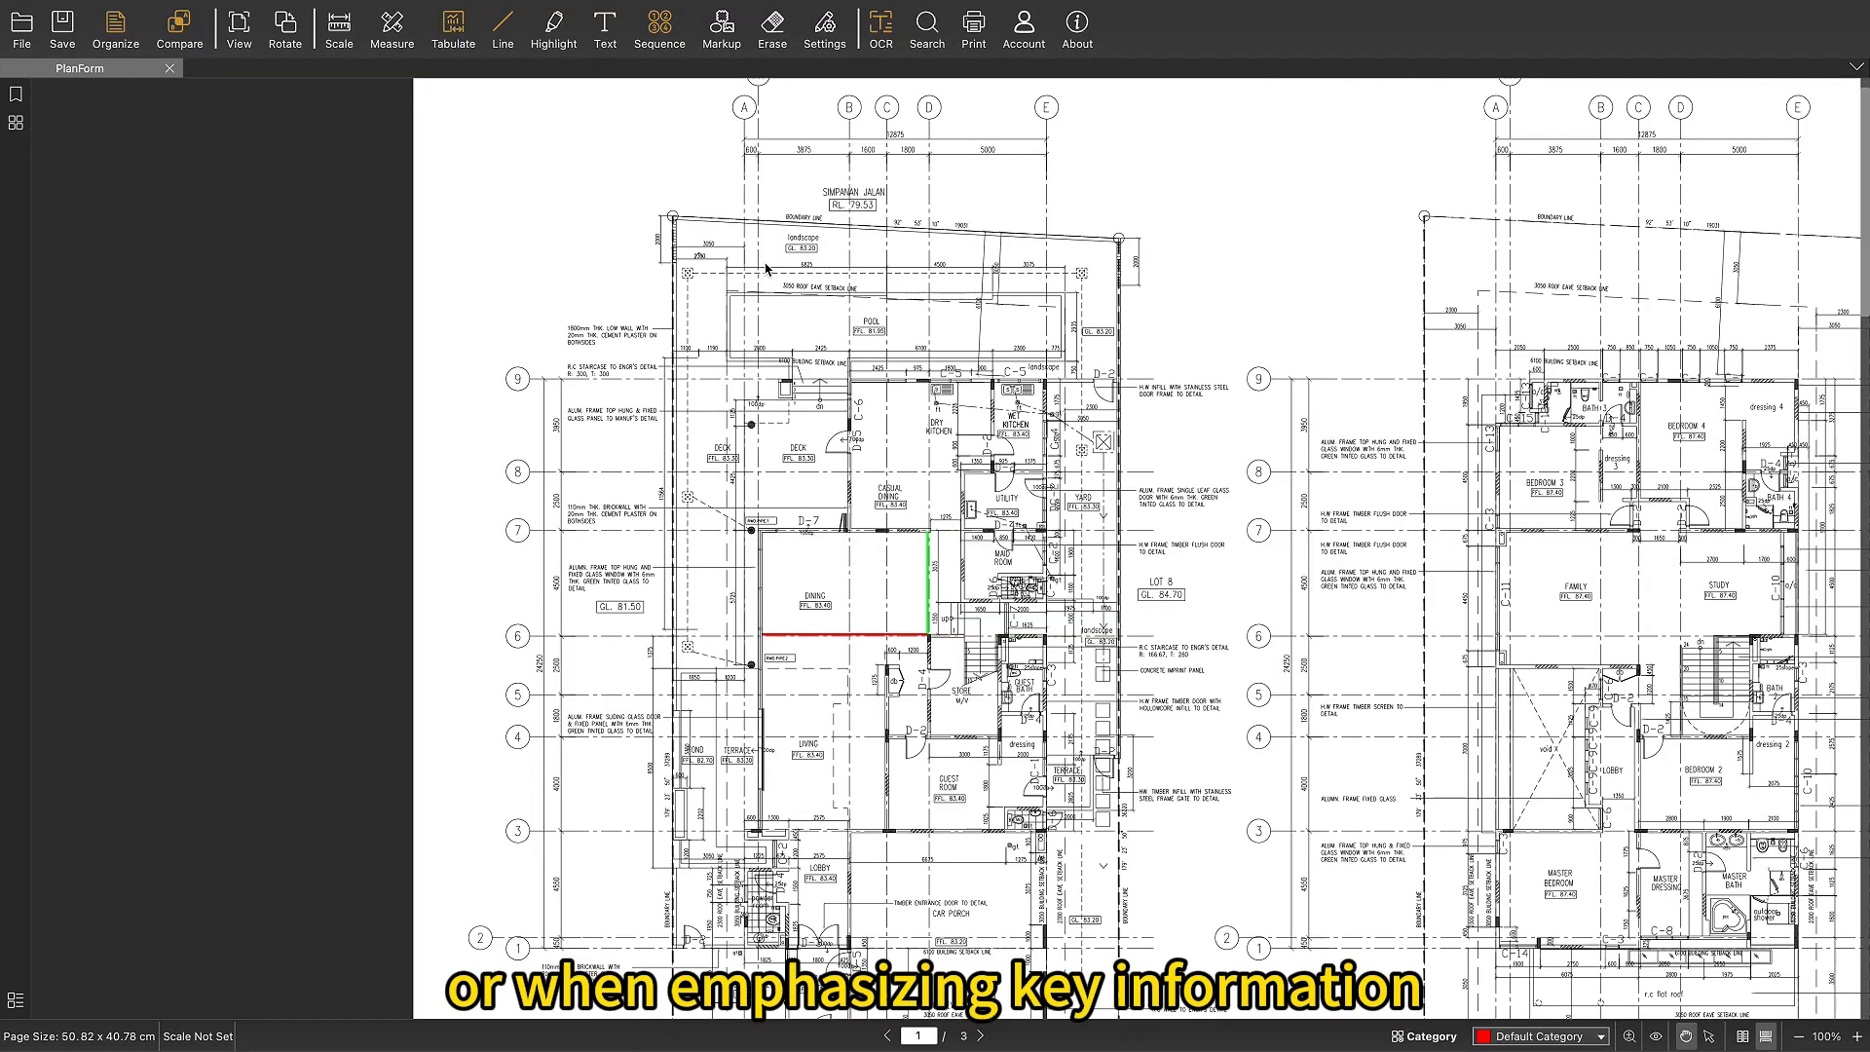
Highlight the level labels of the Casual Dining, Dining and Living rooms freehand with the Highlight Pen.
click(556, 44)
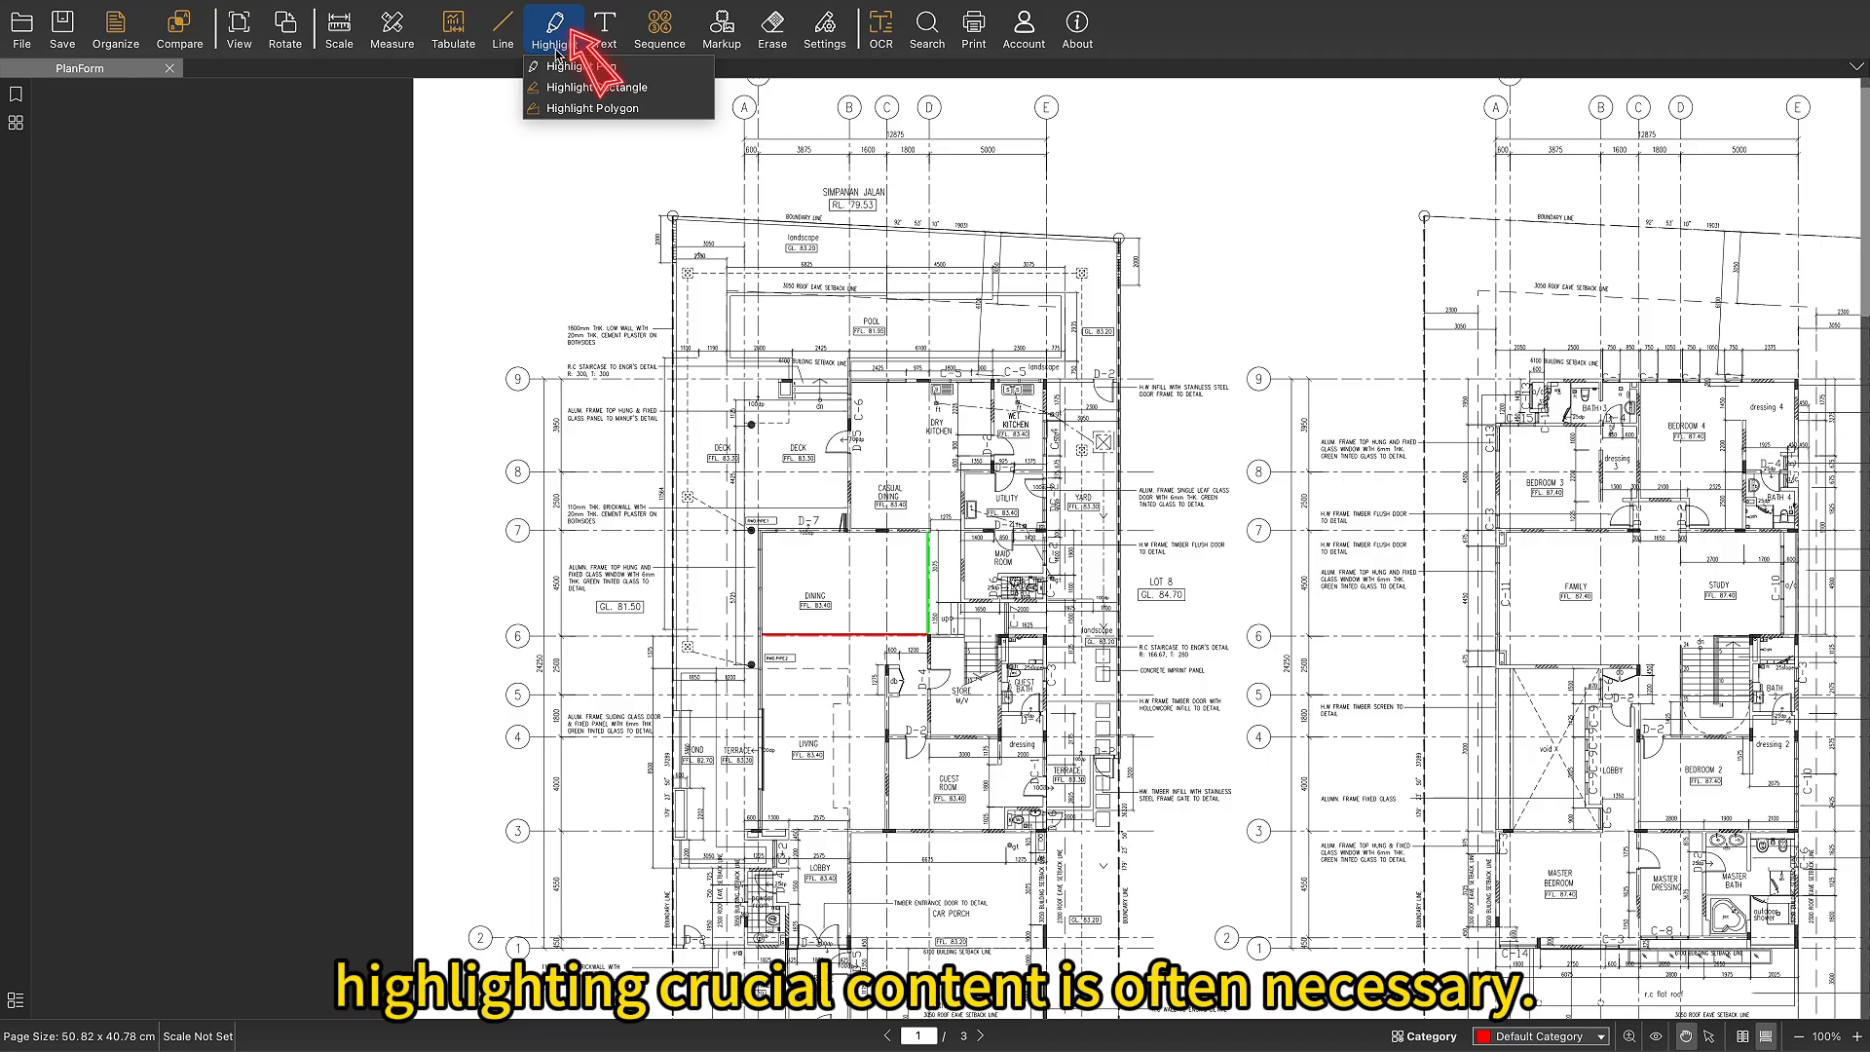
click(618, 72)
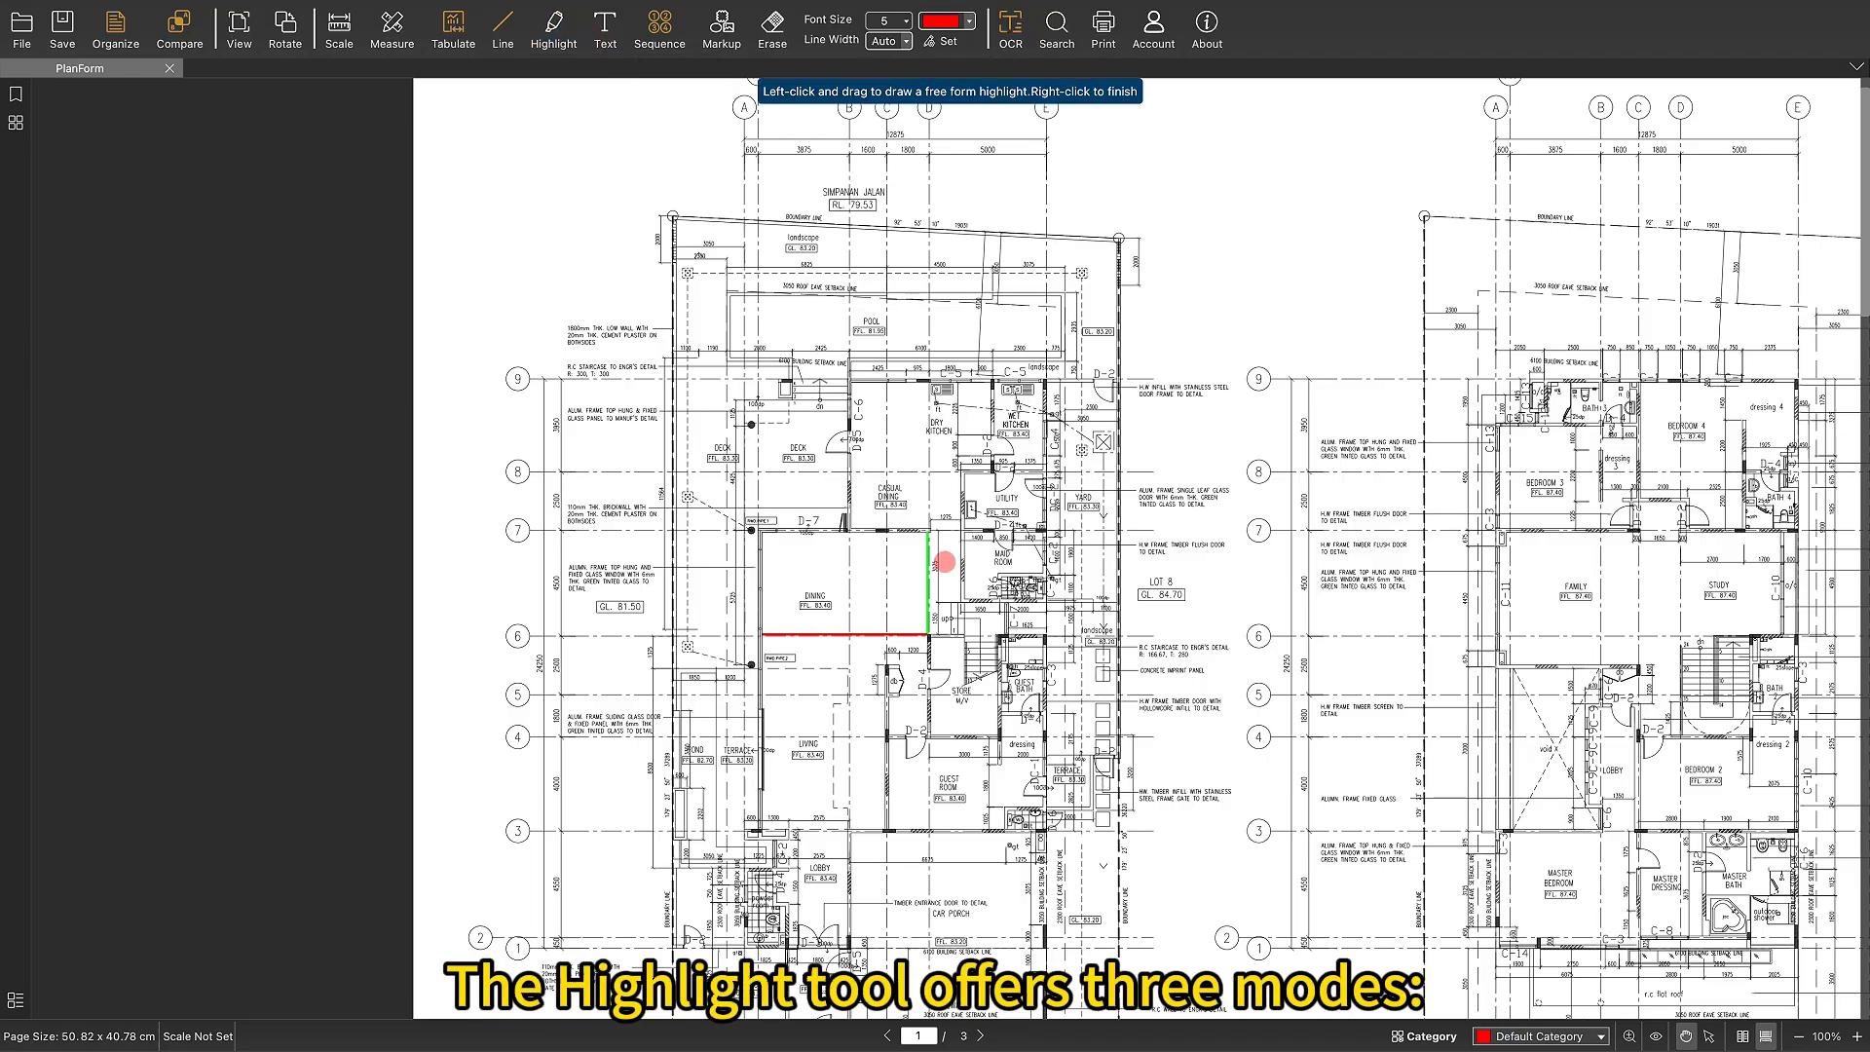
drag(873, 510, 901, 509)
drag(797, 605, 833, 605)
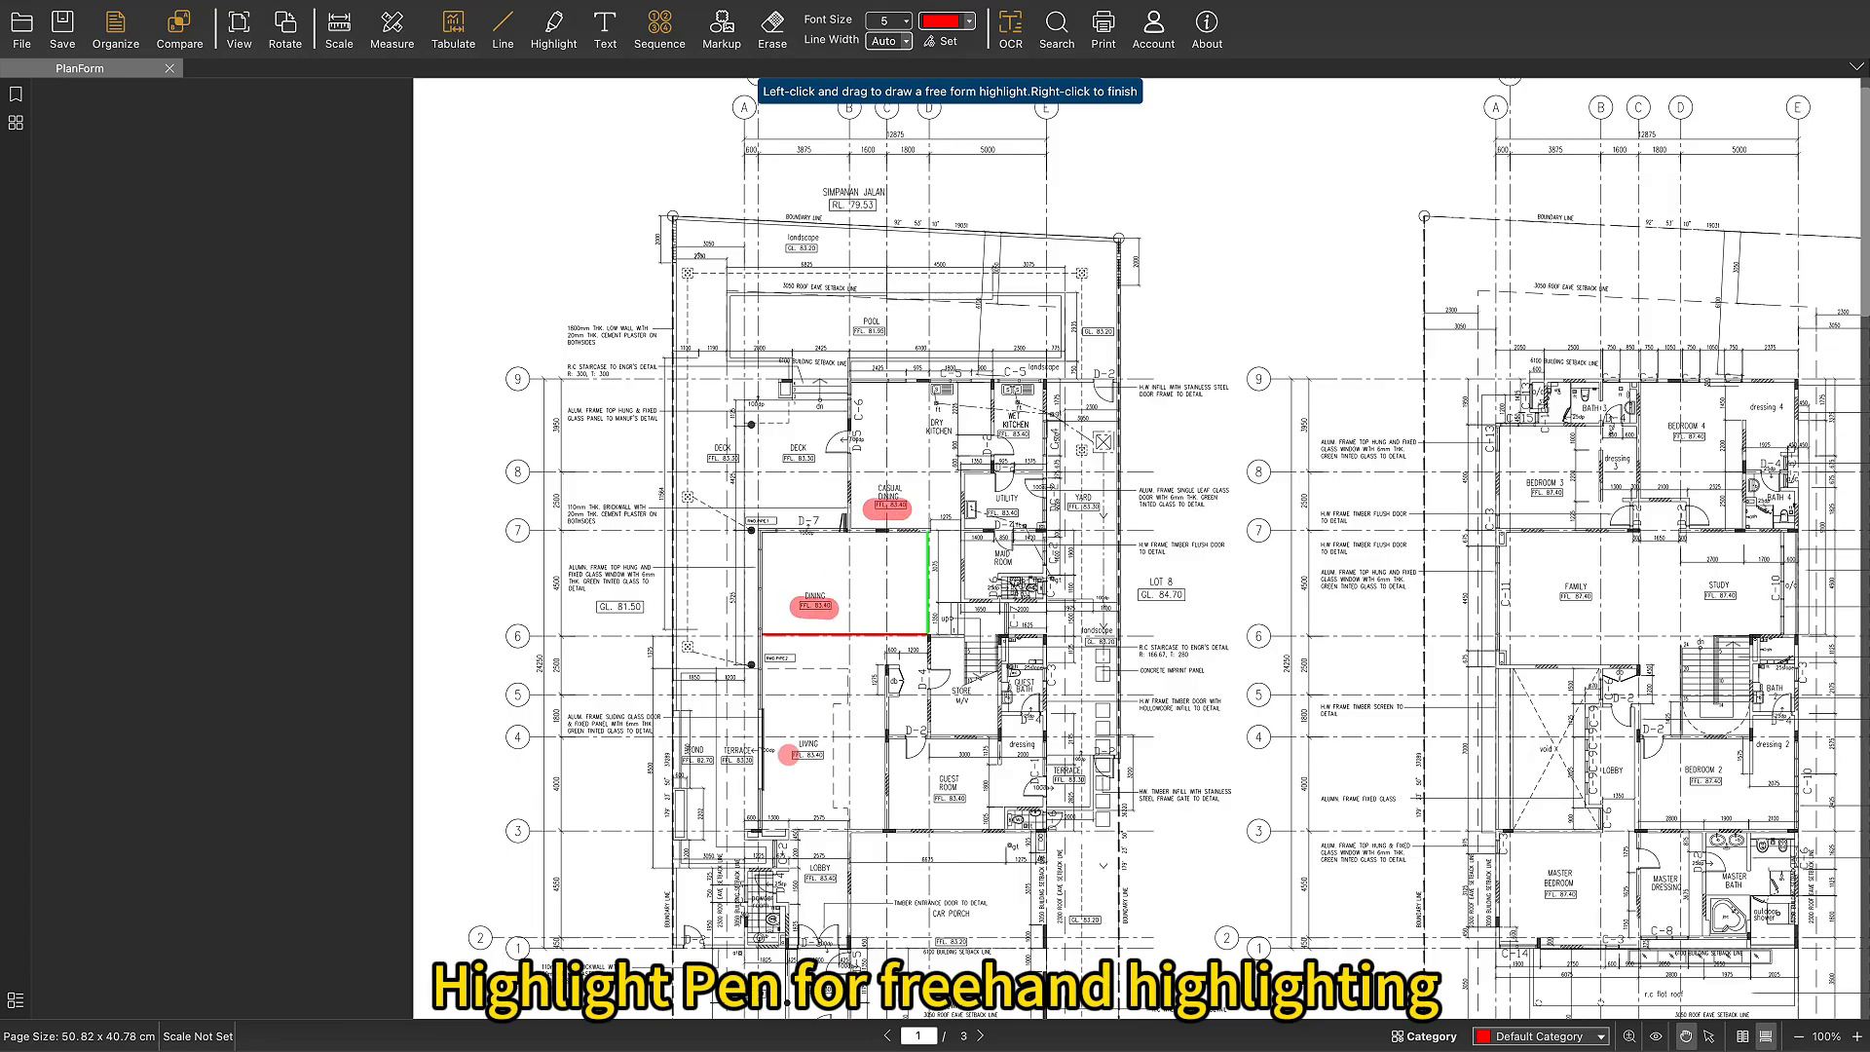
drag(787, 755, 995, 829)
Cover the ground floor Guest Room with a rectangular highlight.
click(553, 28)
click(568, 83)
Outline the Dry Kitchen and Casual Dining area with a polygon highlight that follows the room walls.
click(553, 28)
click(567, 101)
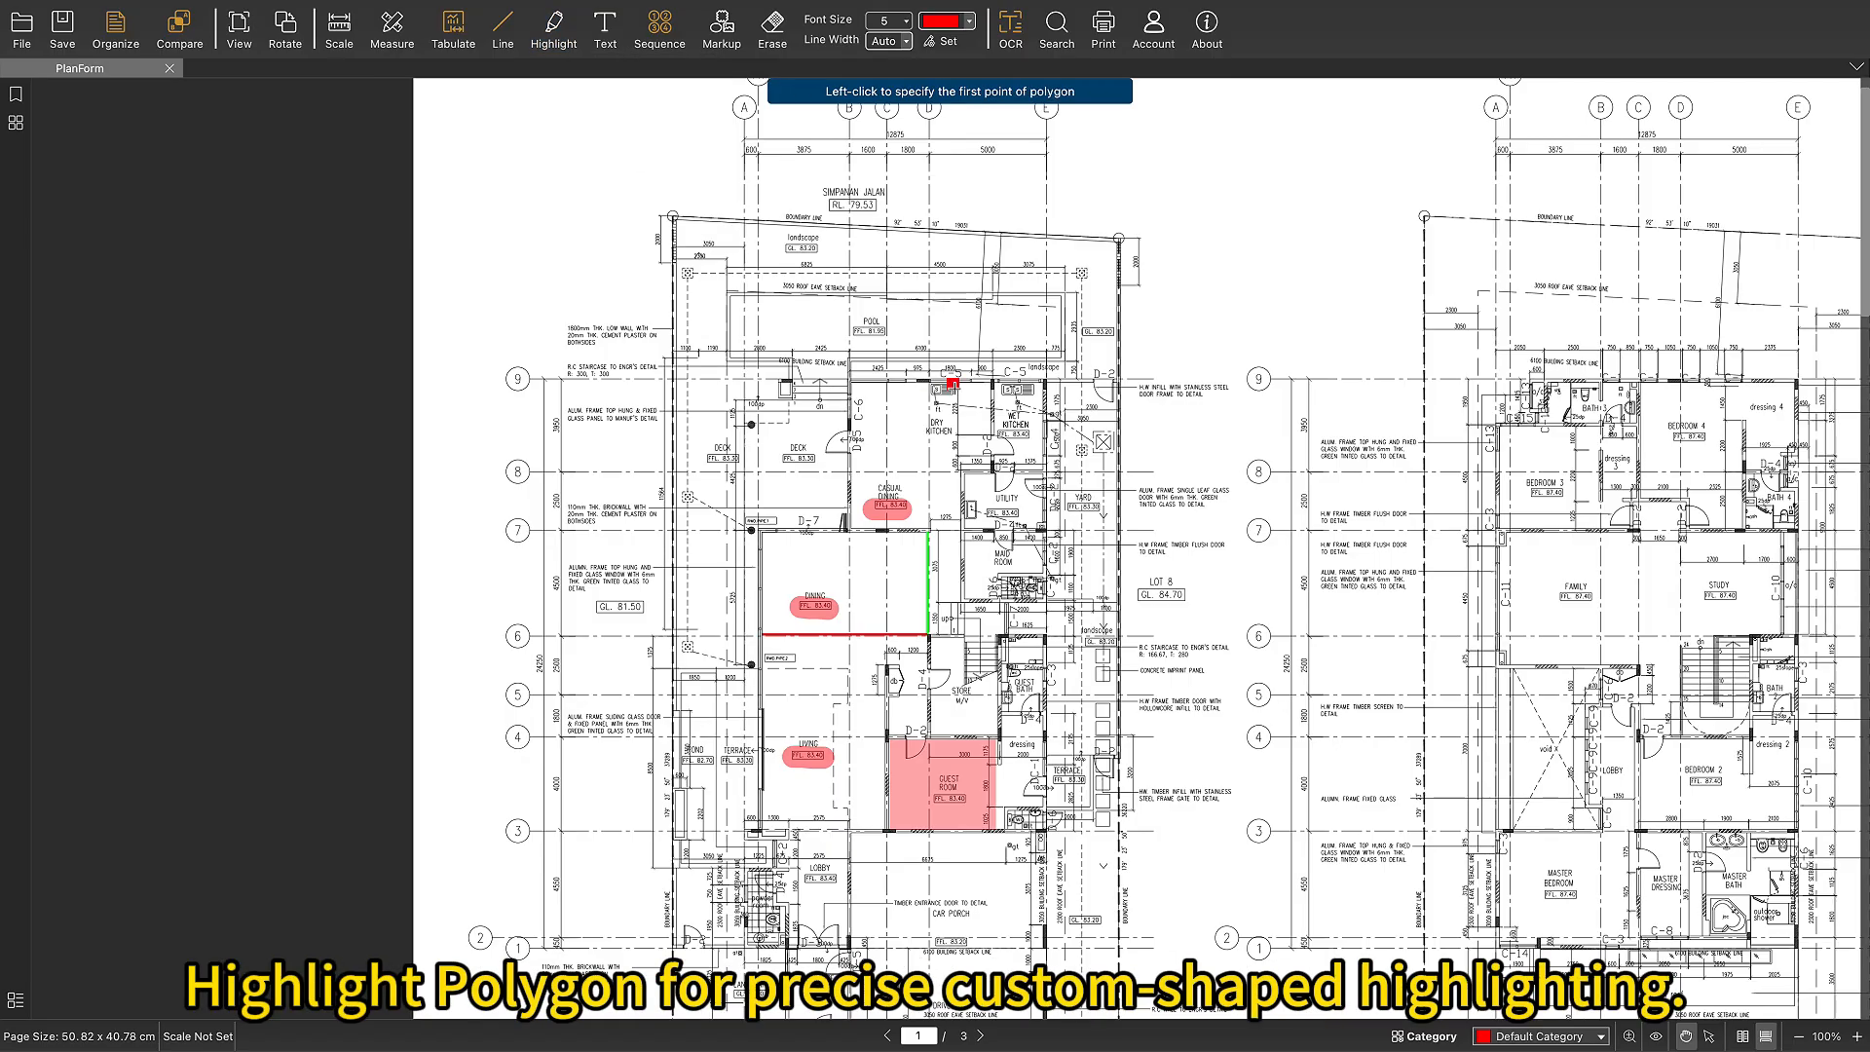
click(853, 383)
click(991, 382)
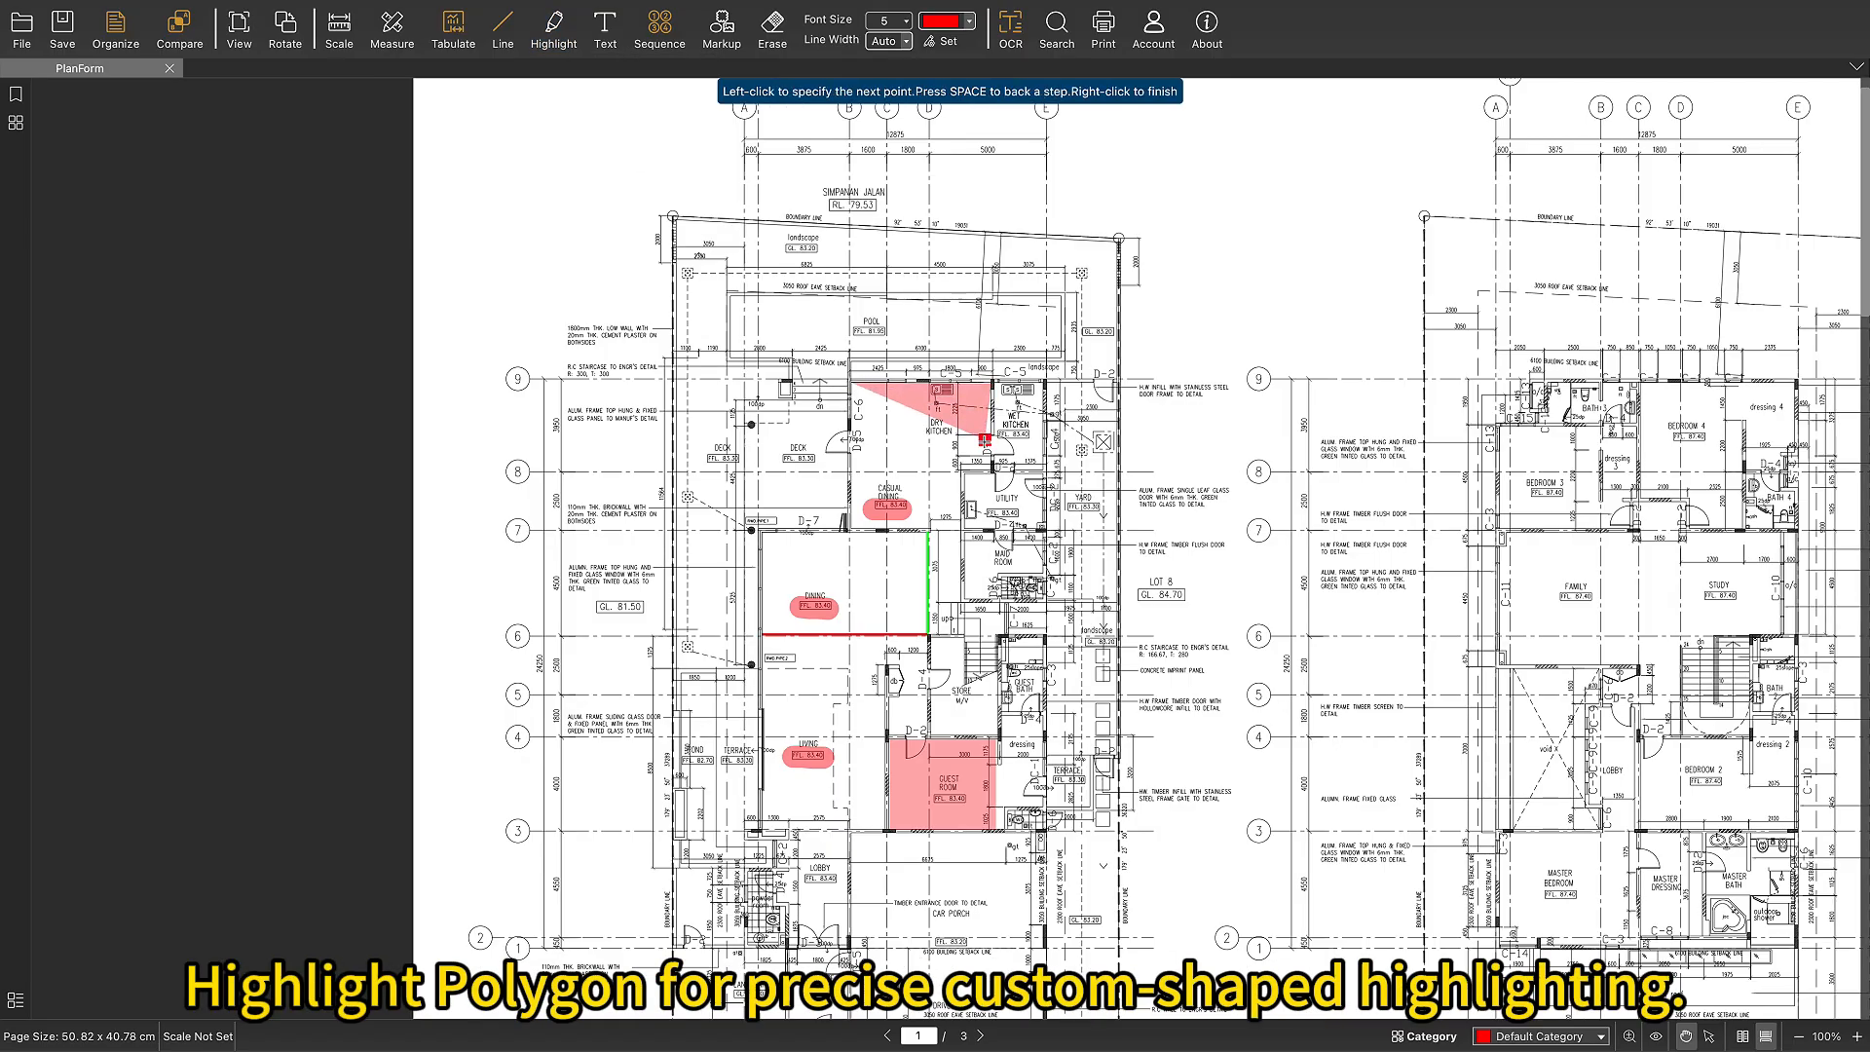
click(987, 471)
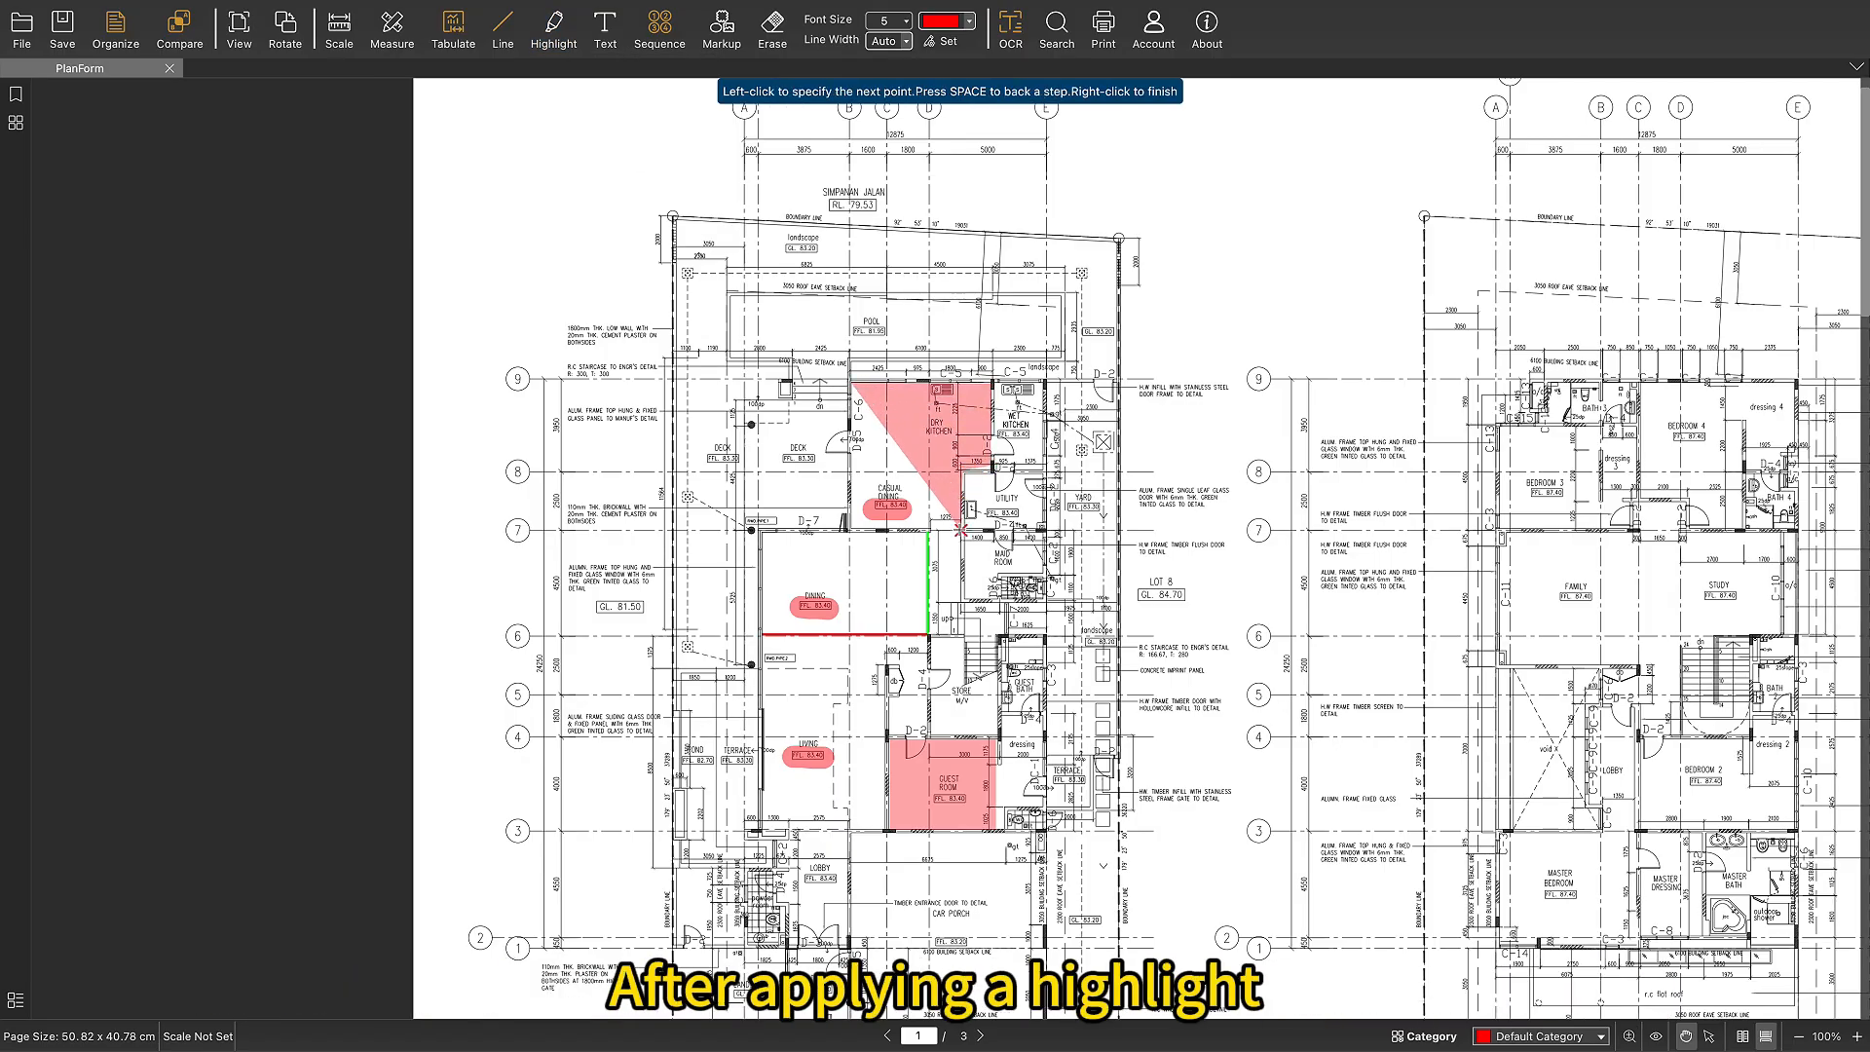
click(960, 530)
click(852, 529)
right_click(852, 528)
right_click(1007, 475)
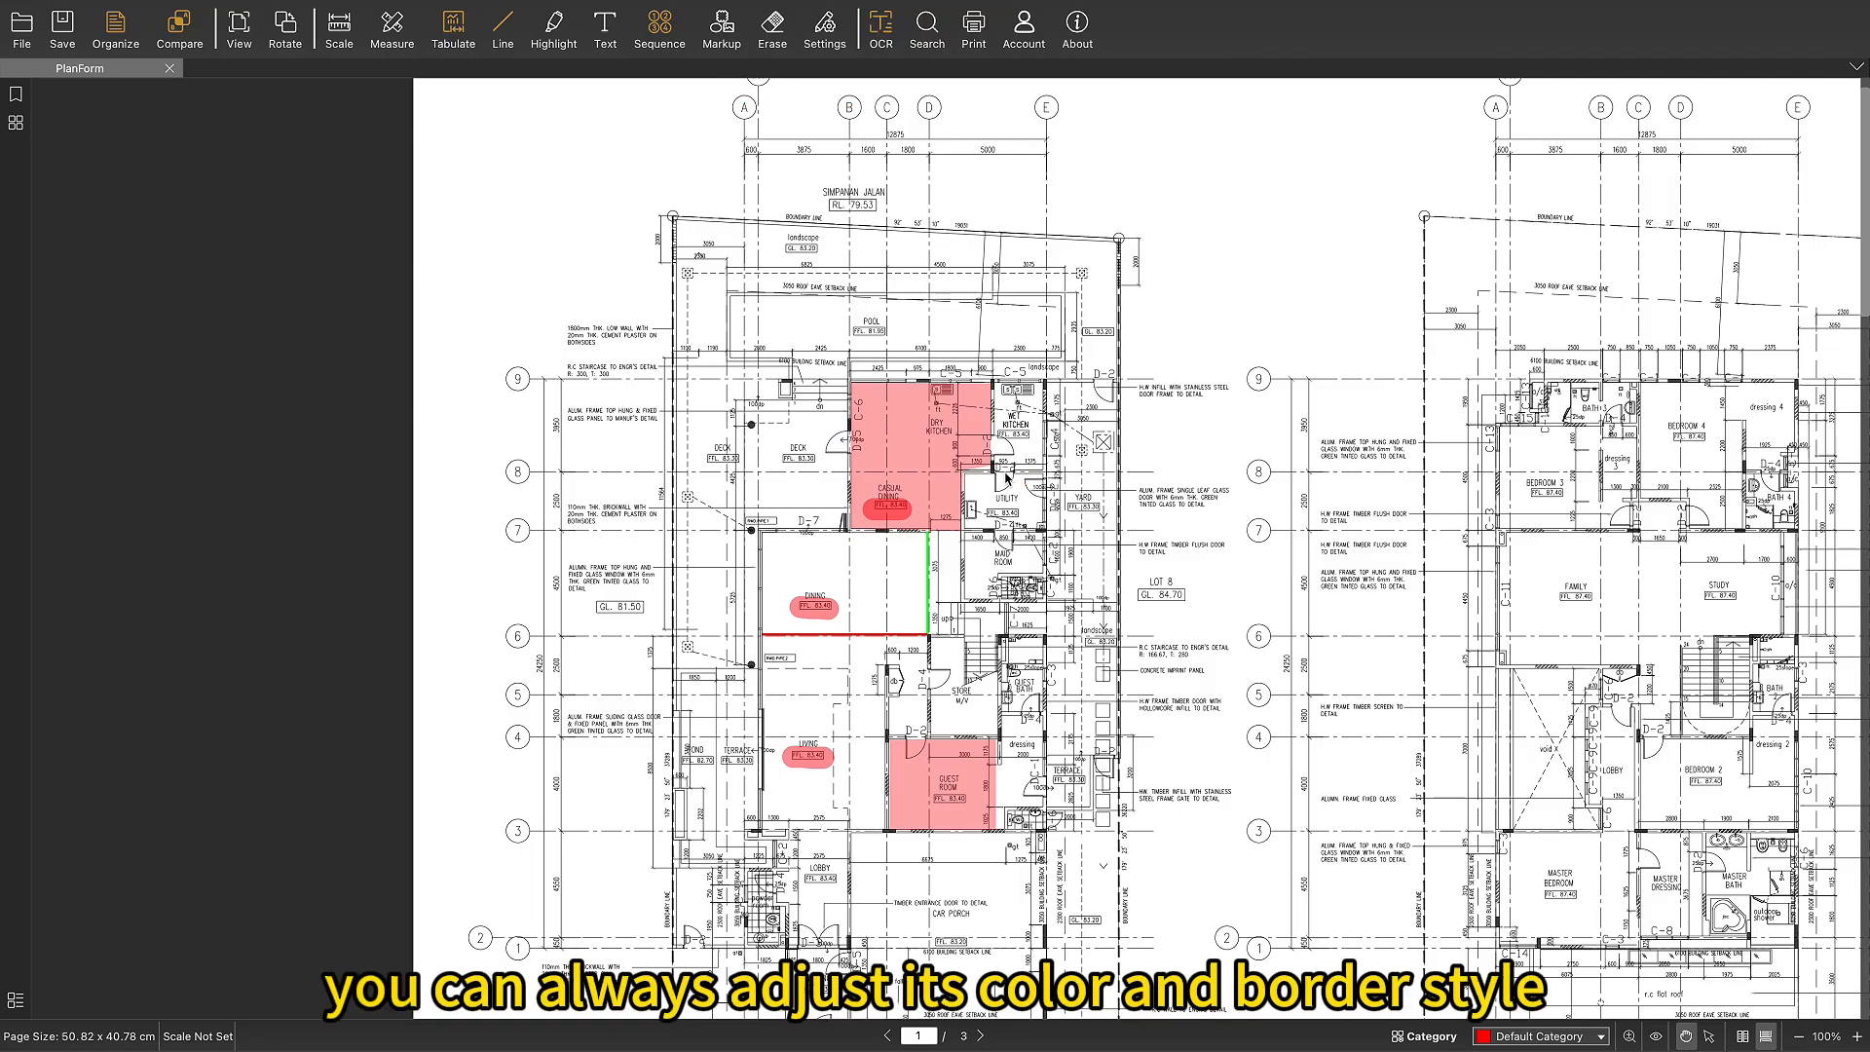
Adjust a right-hand corner of the kitchen polygon highlight and widen the Guest Room highlight to the room's right wall.
click(899, 457)
drag(989, 466, 992, 472)
click(959, 747)
drag(995, 739, 1002, 740)
Change the Guest Room highlight's colour to blue.
click(970, 21)
click(950, 197)
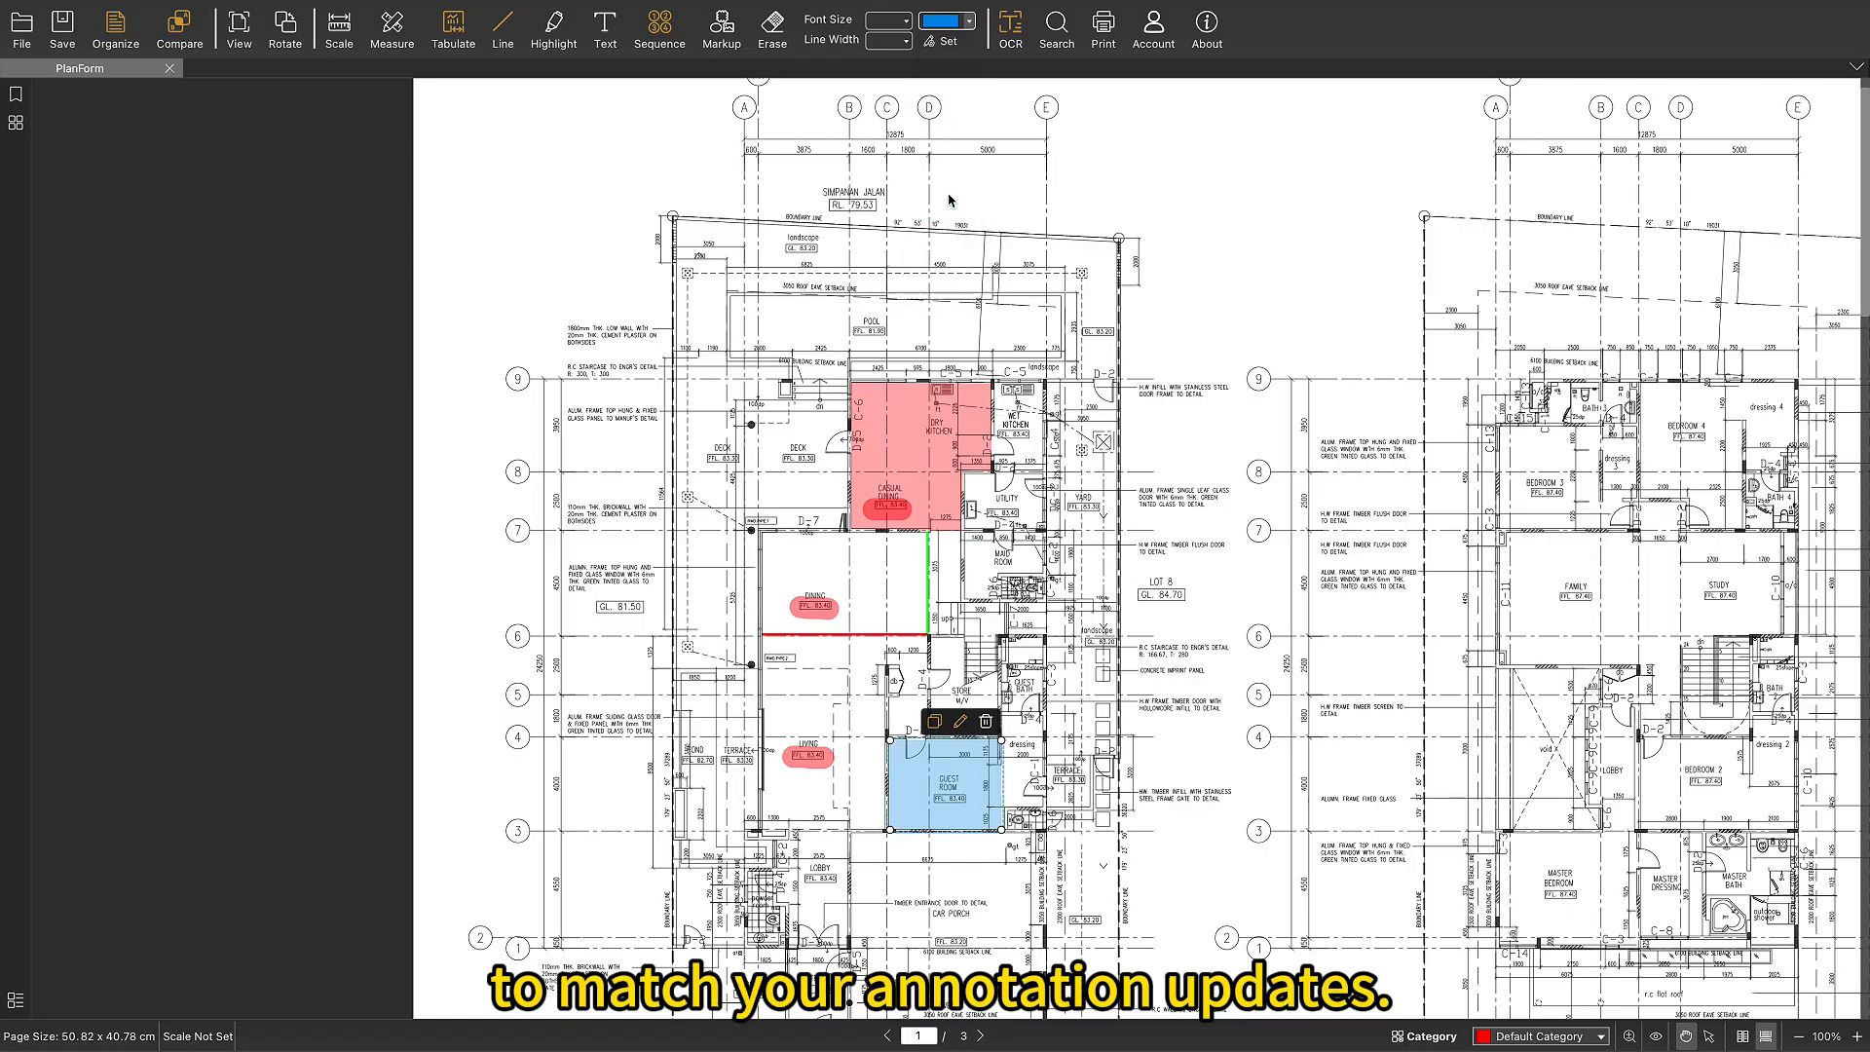
click(987, 634)
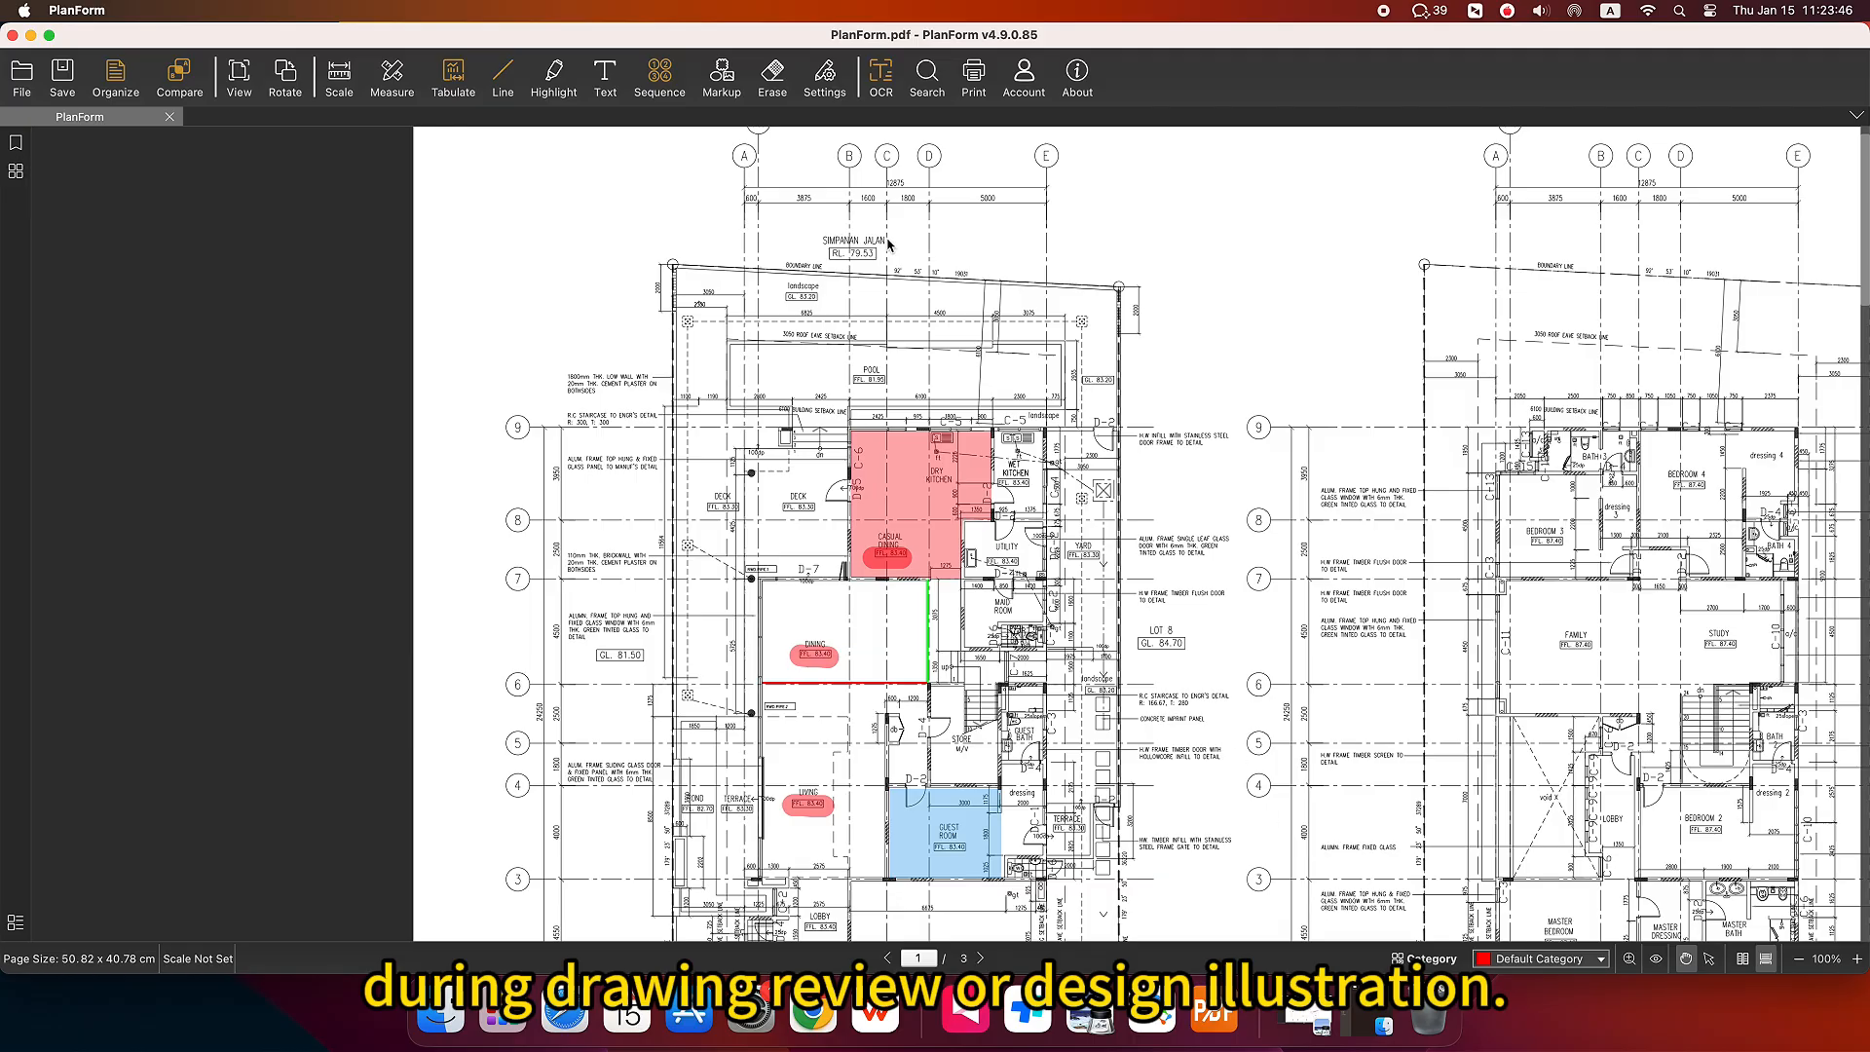
Place the single-line text "modify" just below the Wet Kitchen label.
click(619, 95)
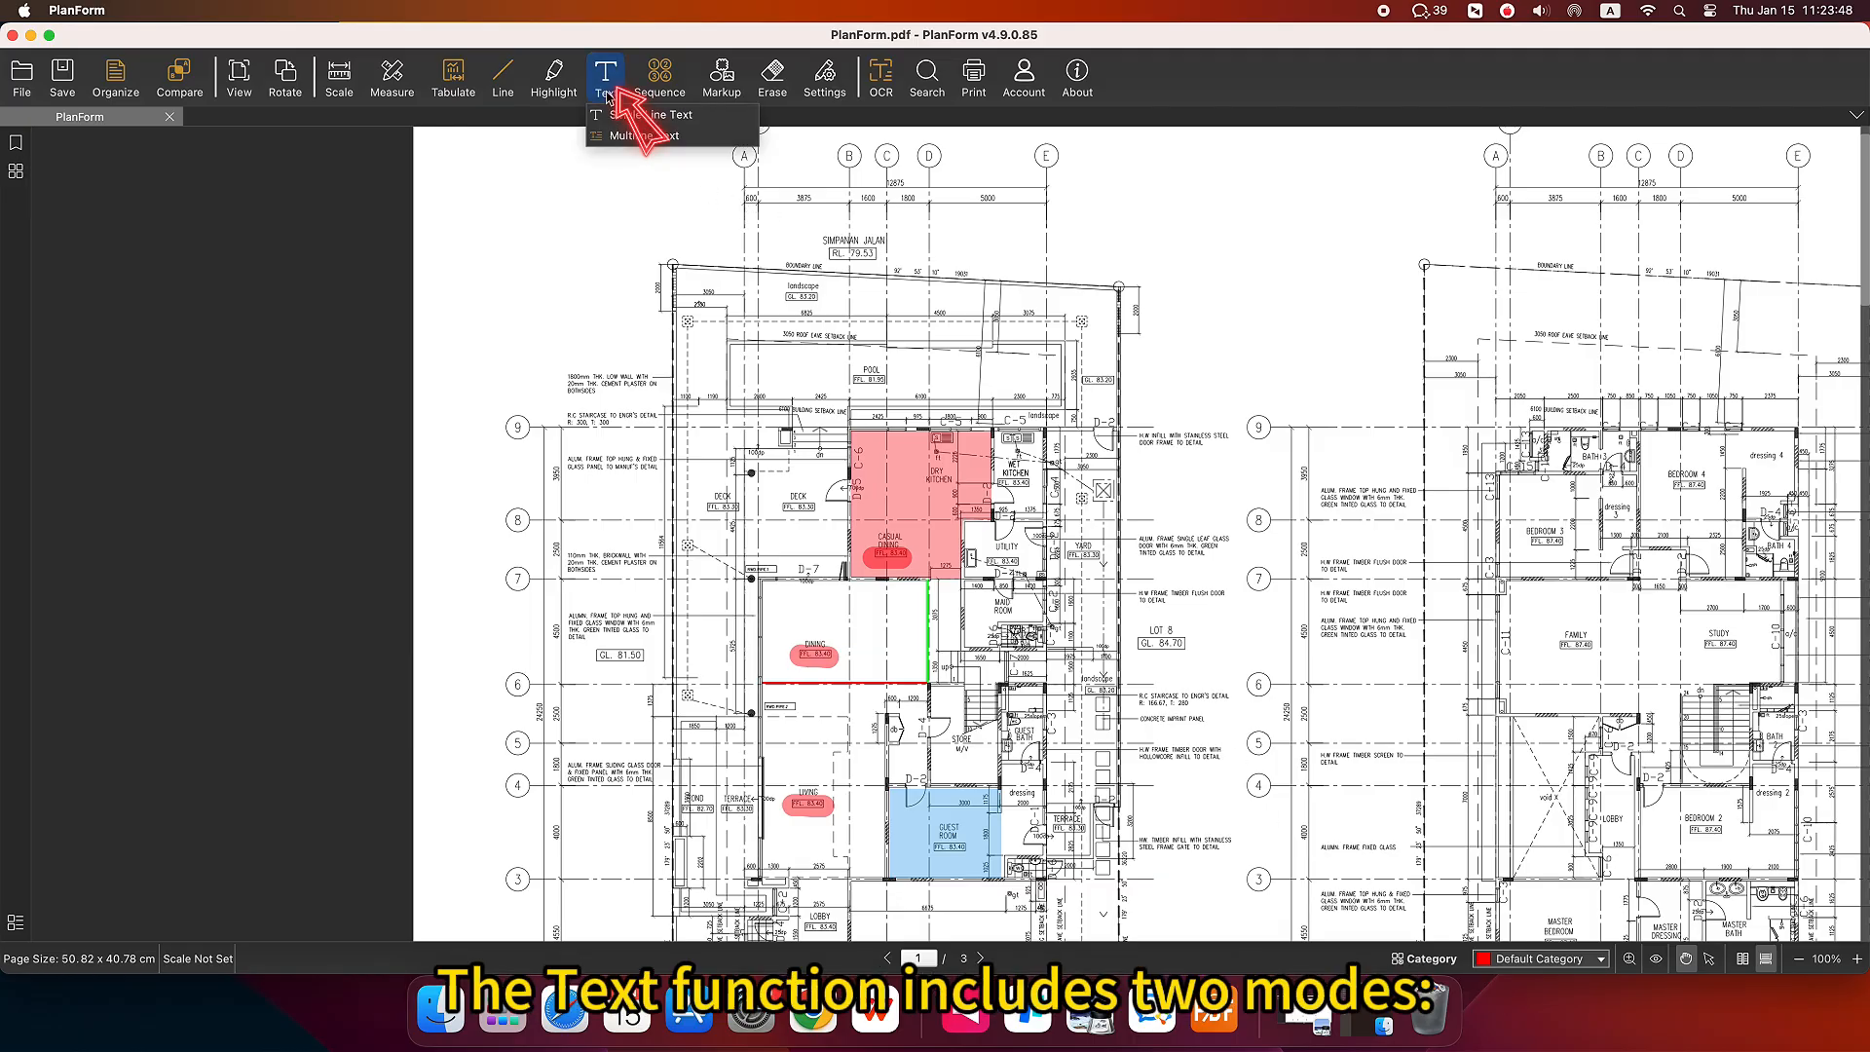
click(695, 119)
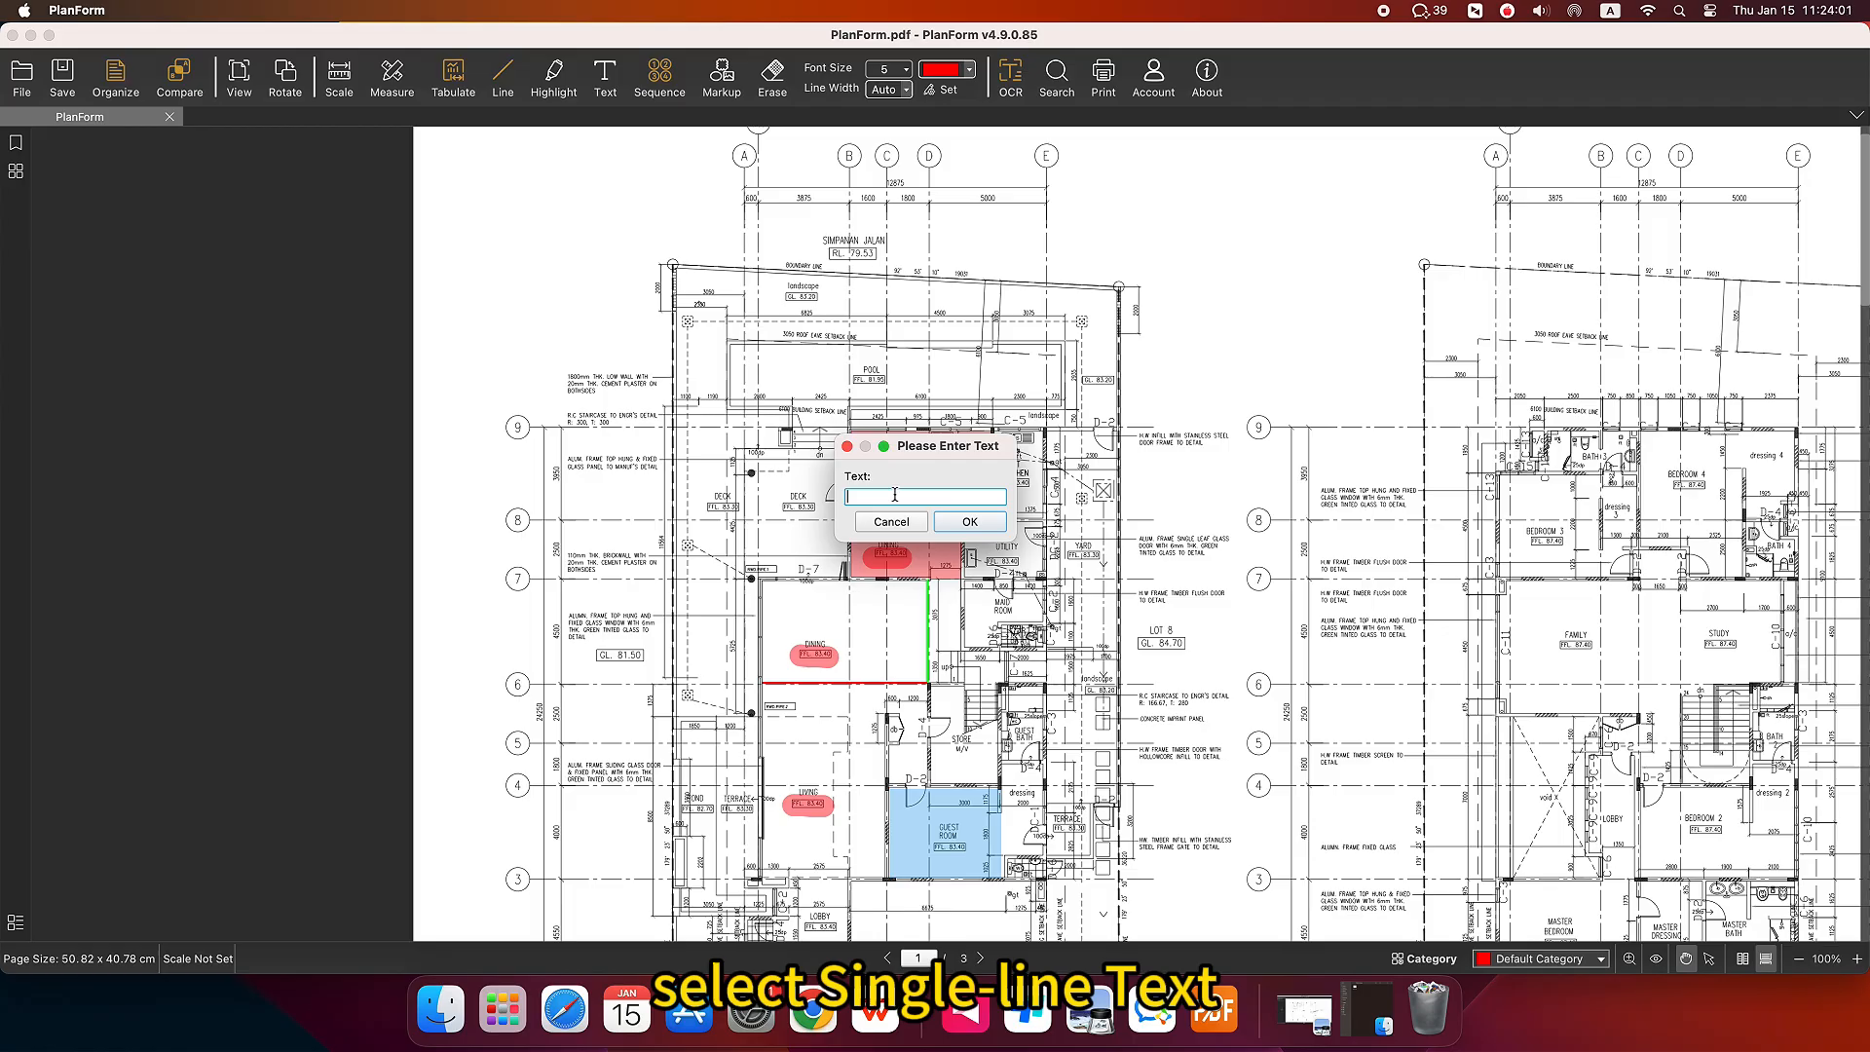
text(modify)
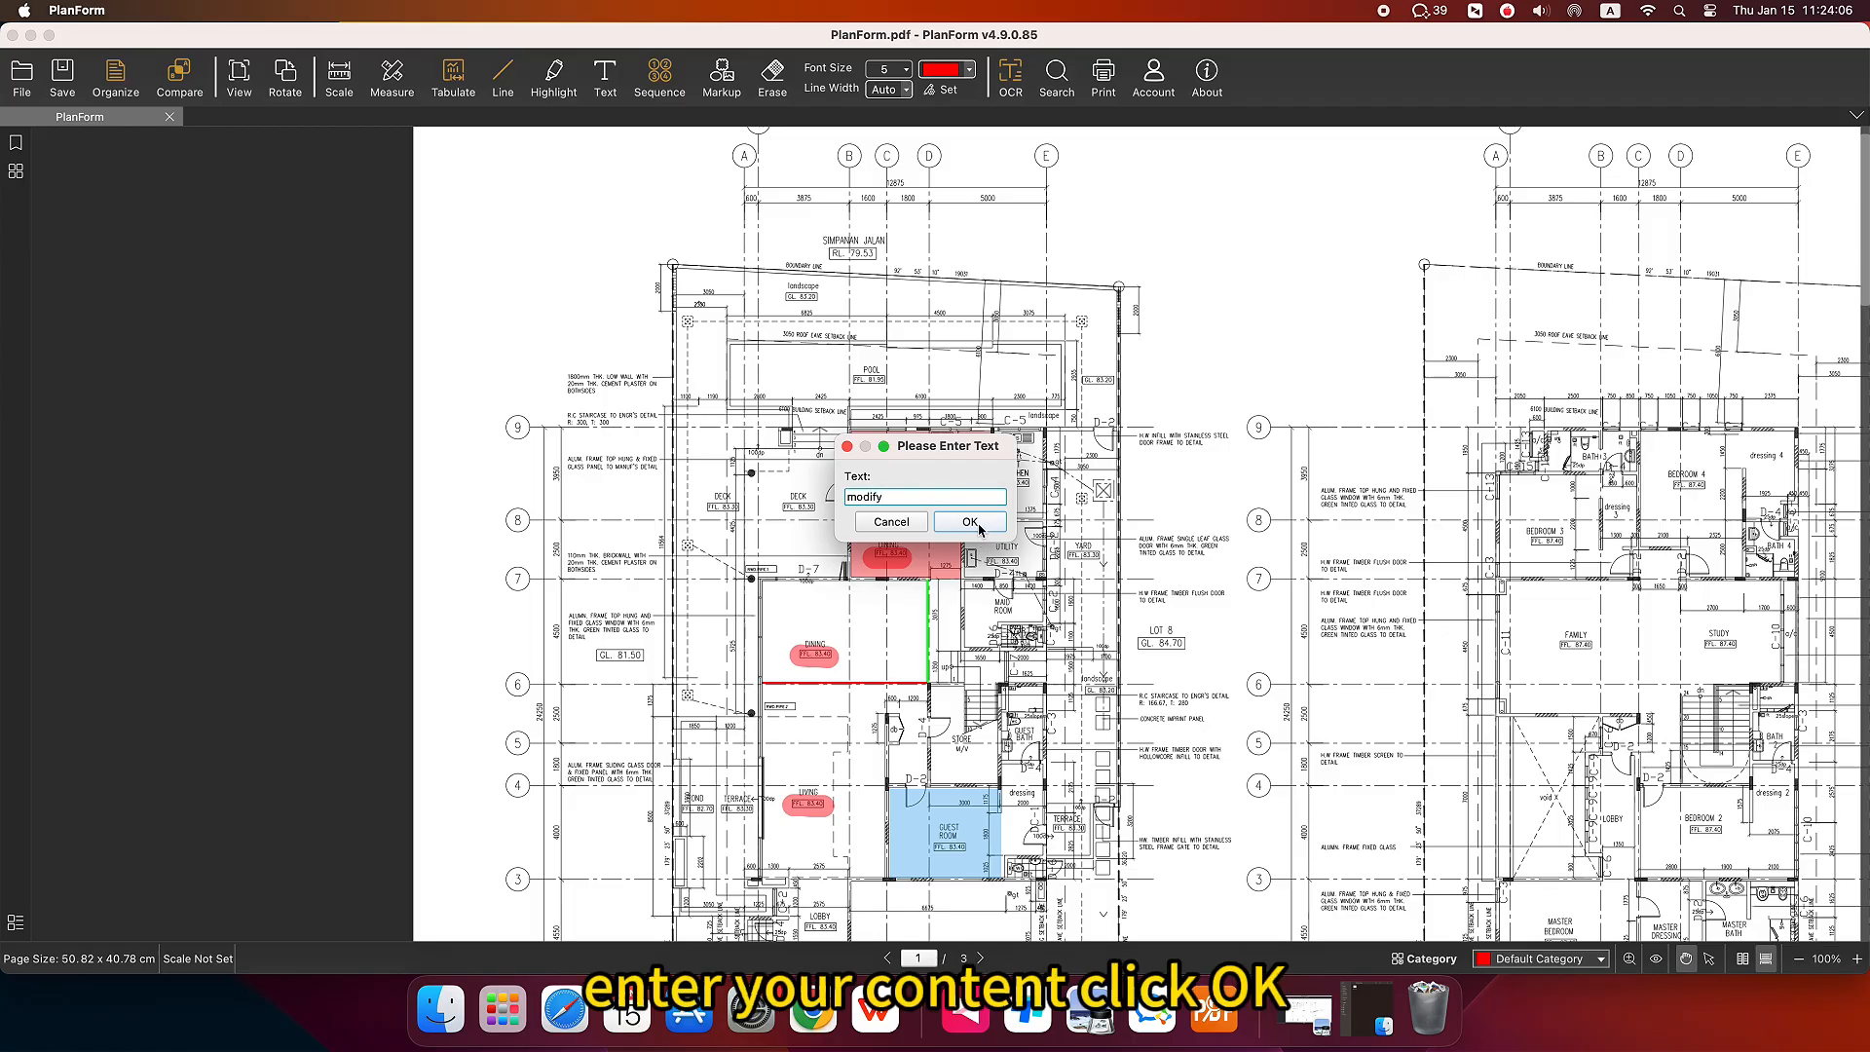
click(978, 526)
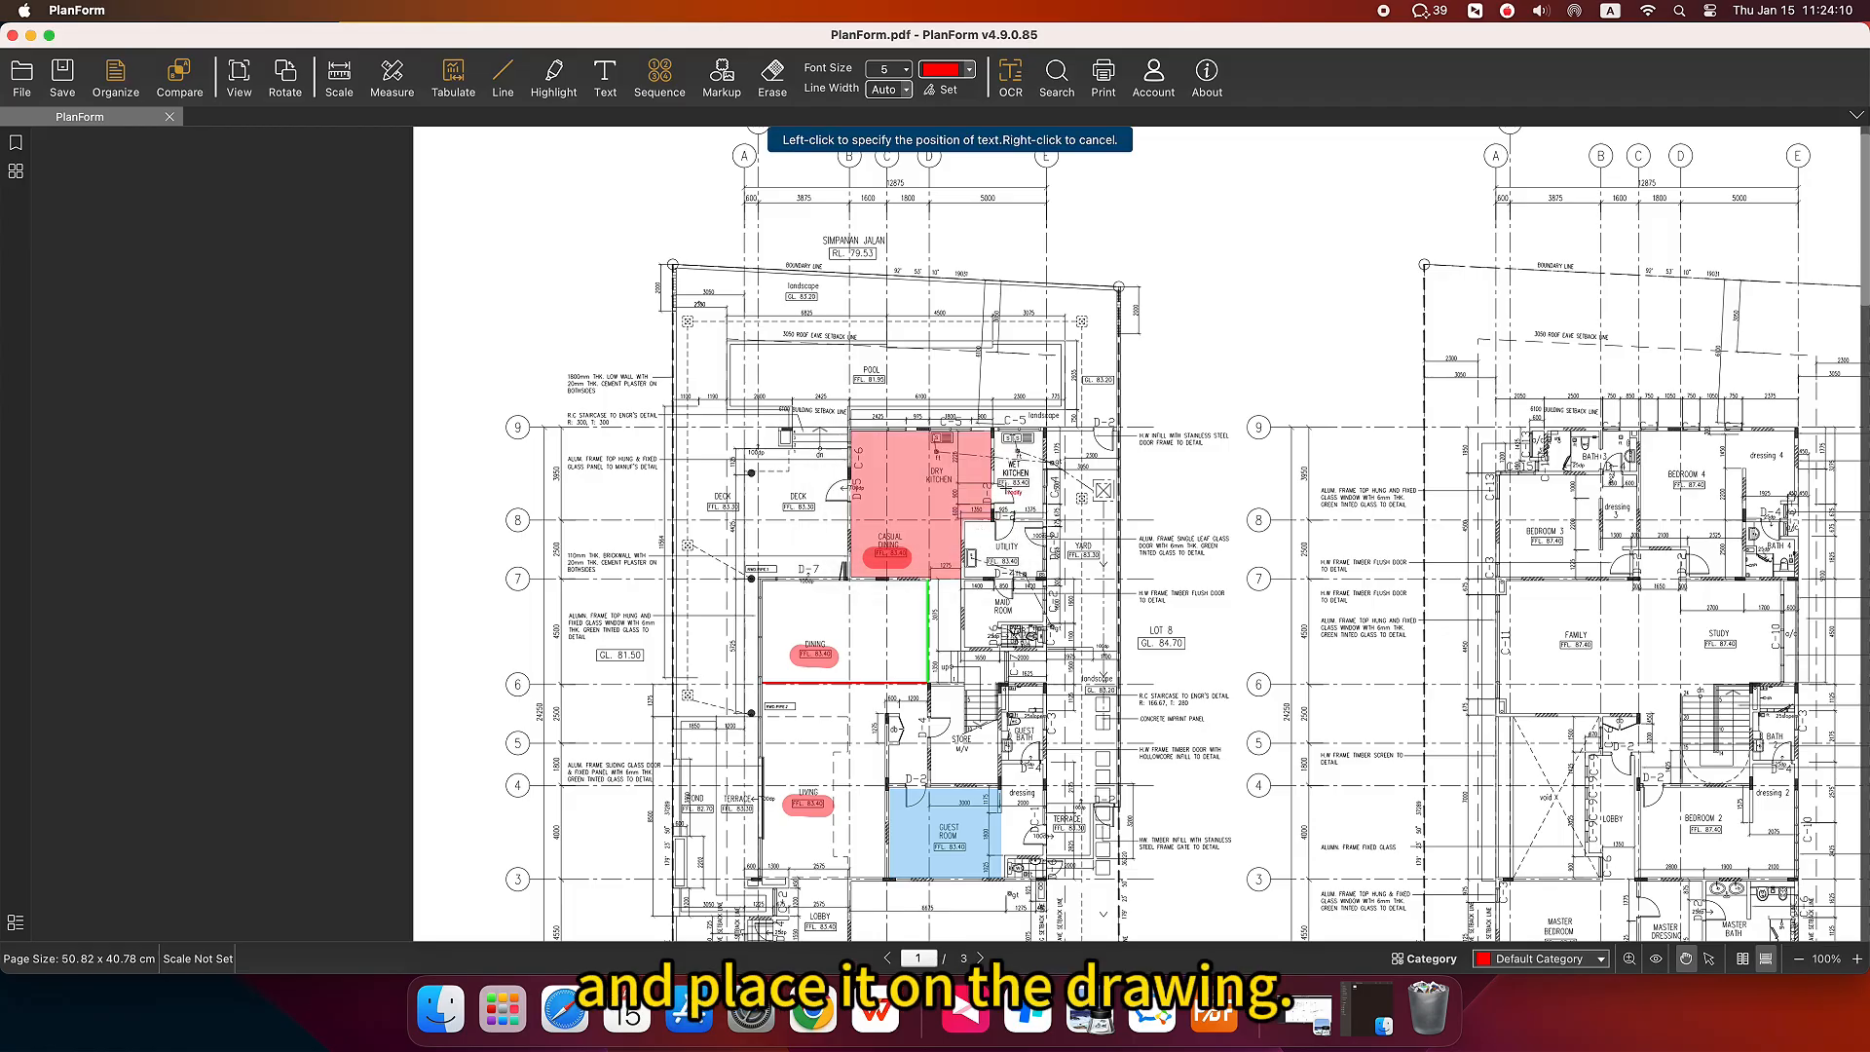
click(1008, 489)
Place a multiline text block with the lines modify1, modify2 and modify3 in the Utility room.
click(605, 73)
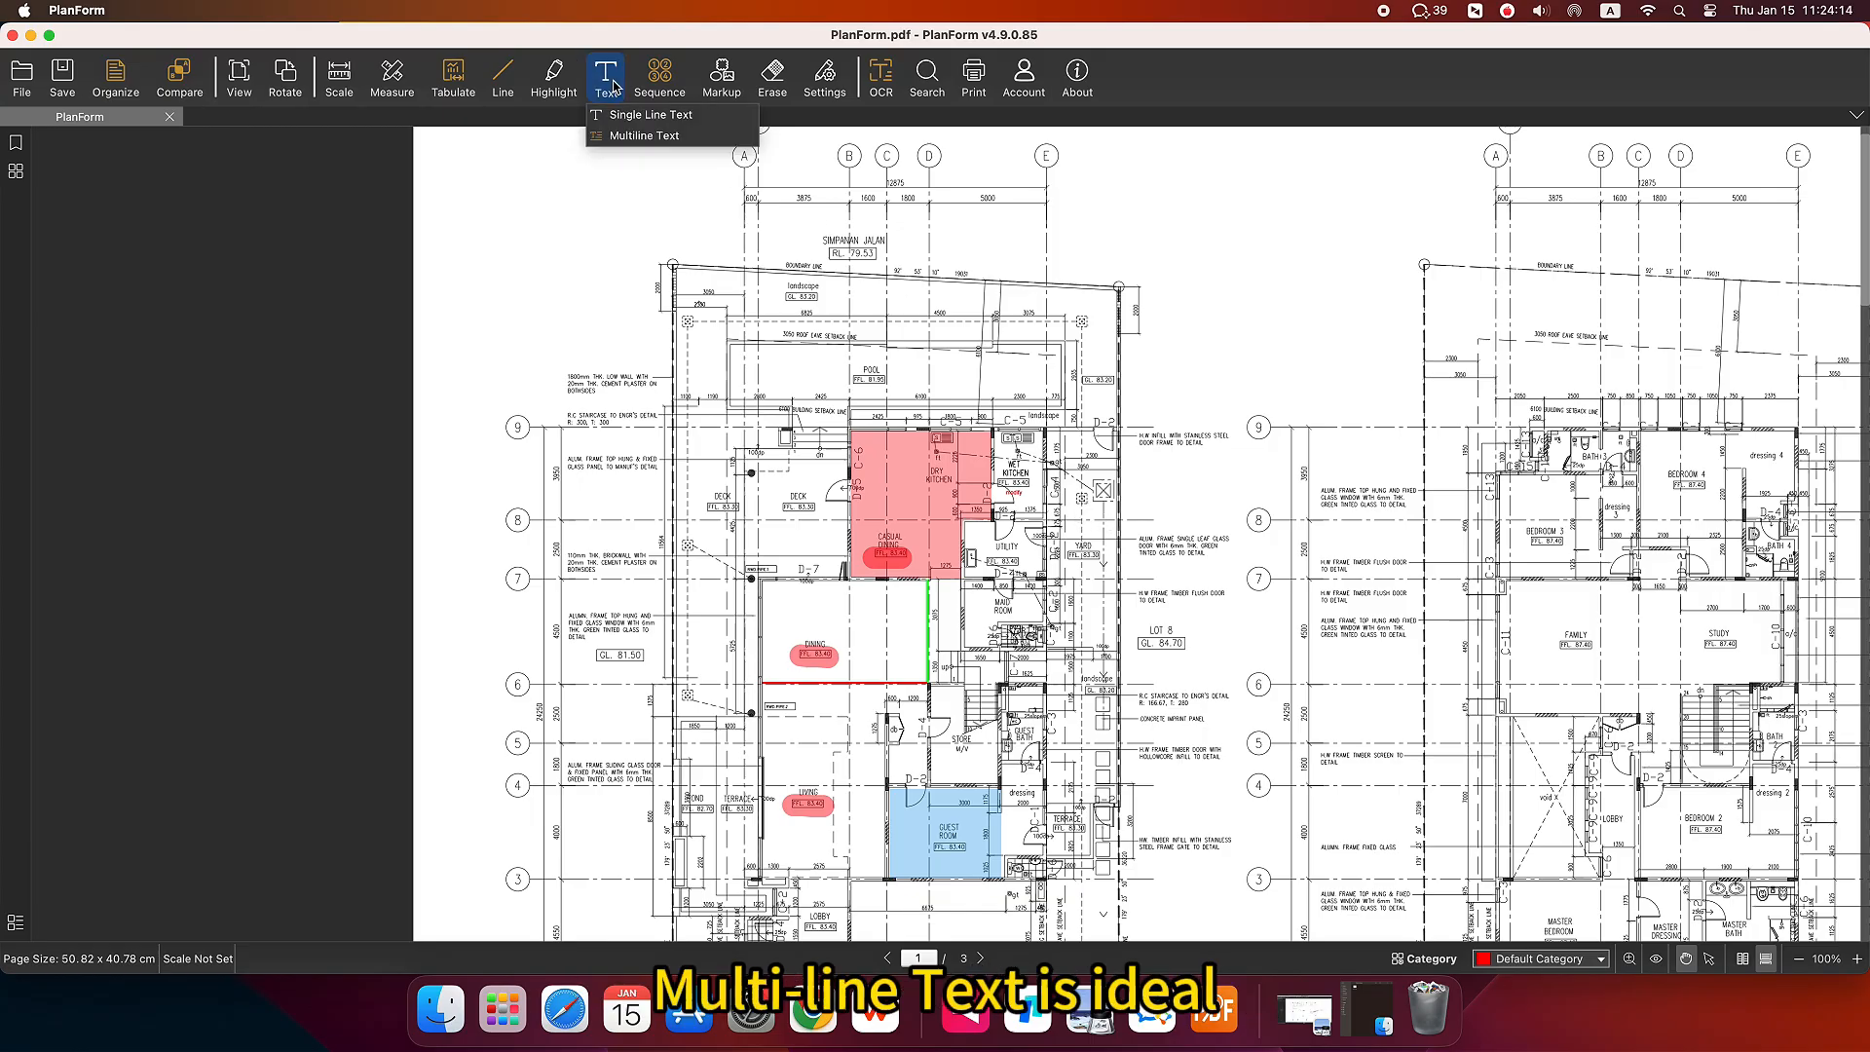
click(648, 146)
drag(921, 375, 1053, 422)
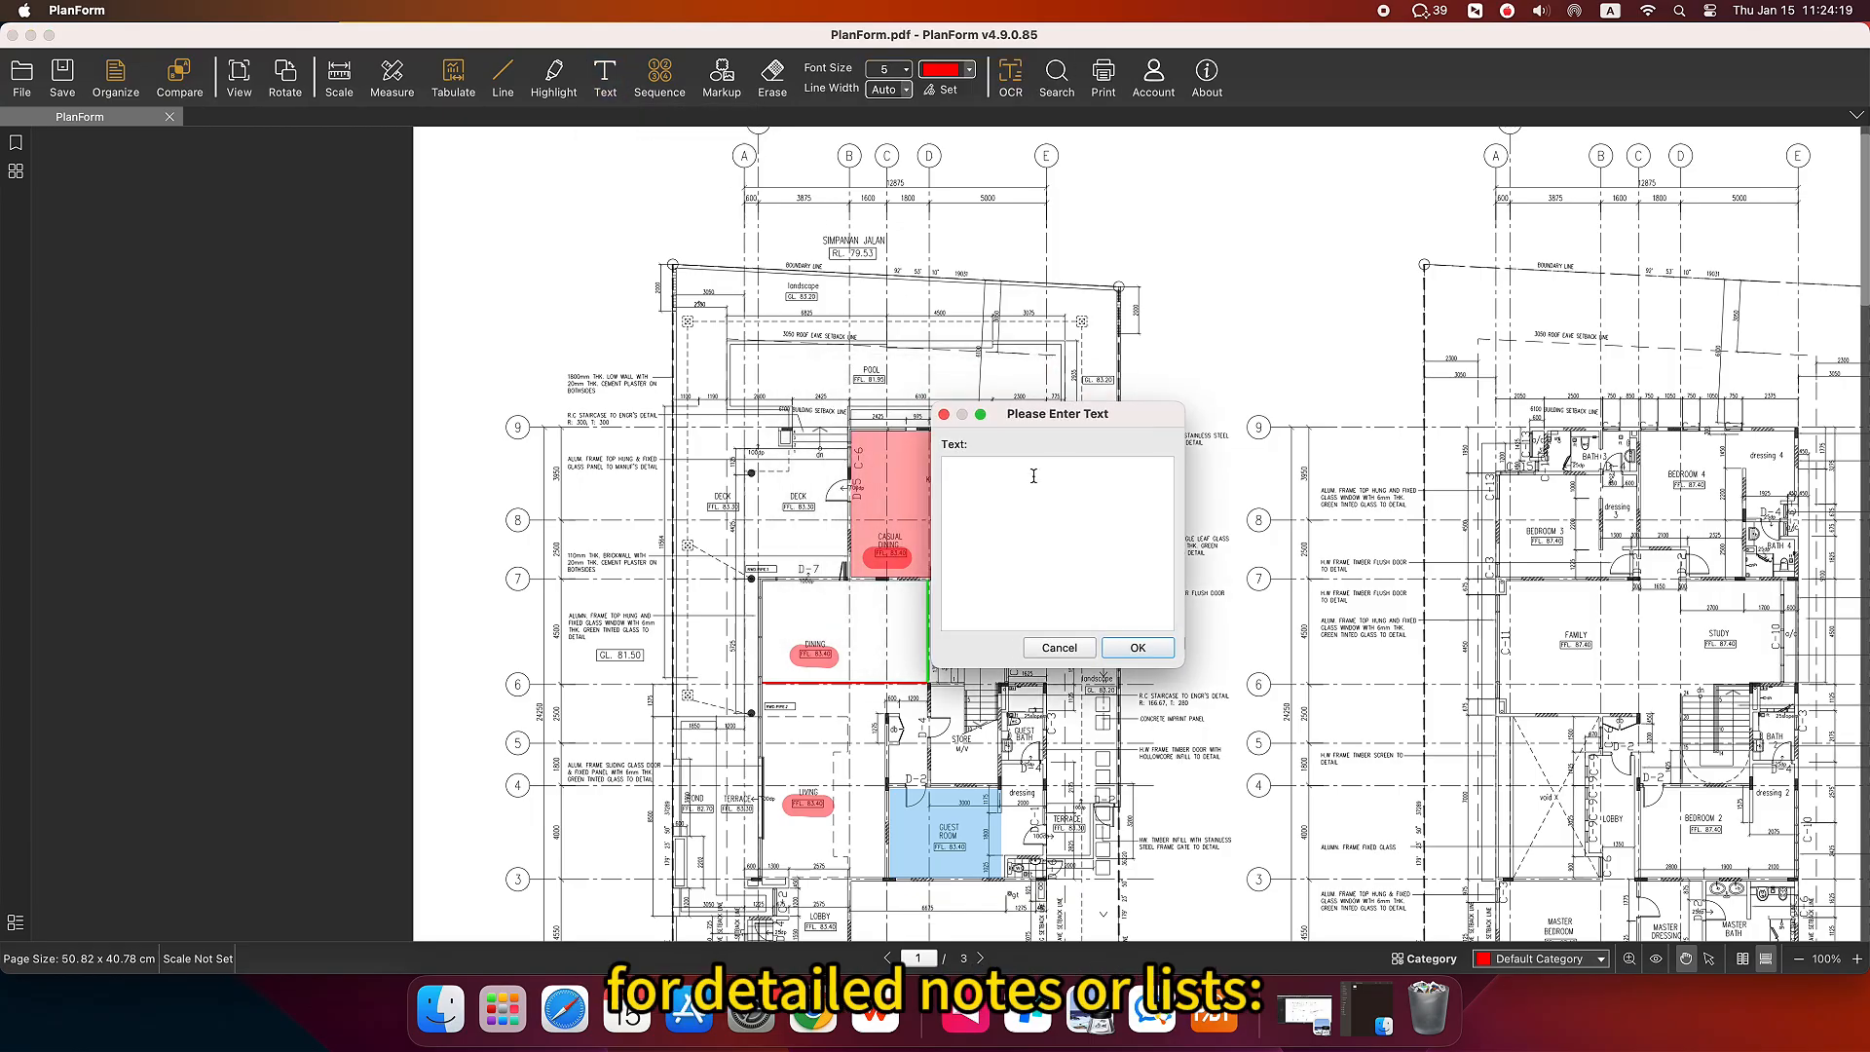
text(modify1)
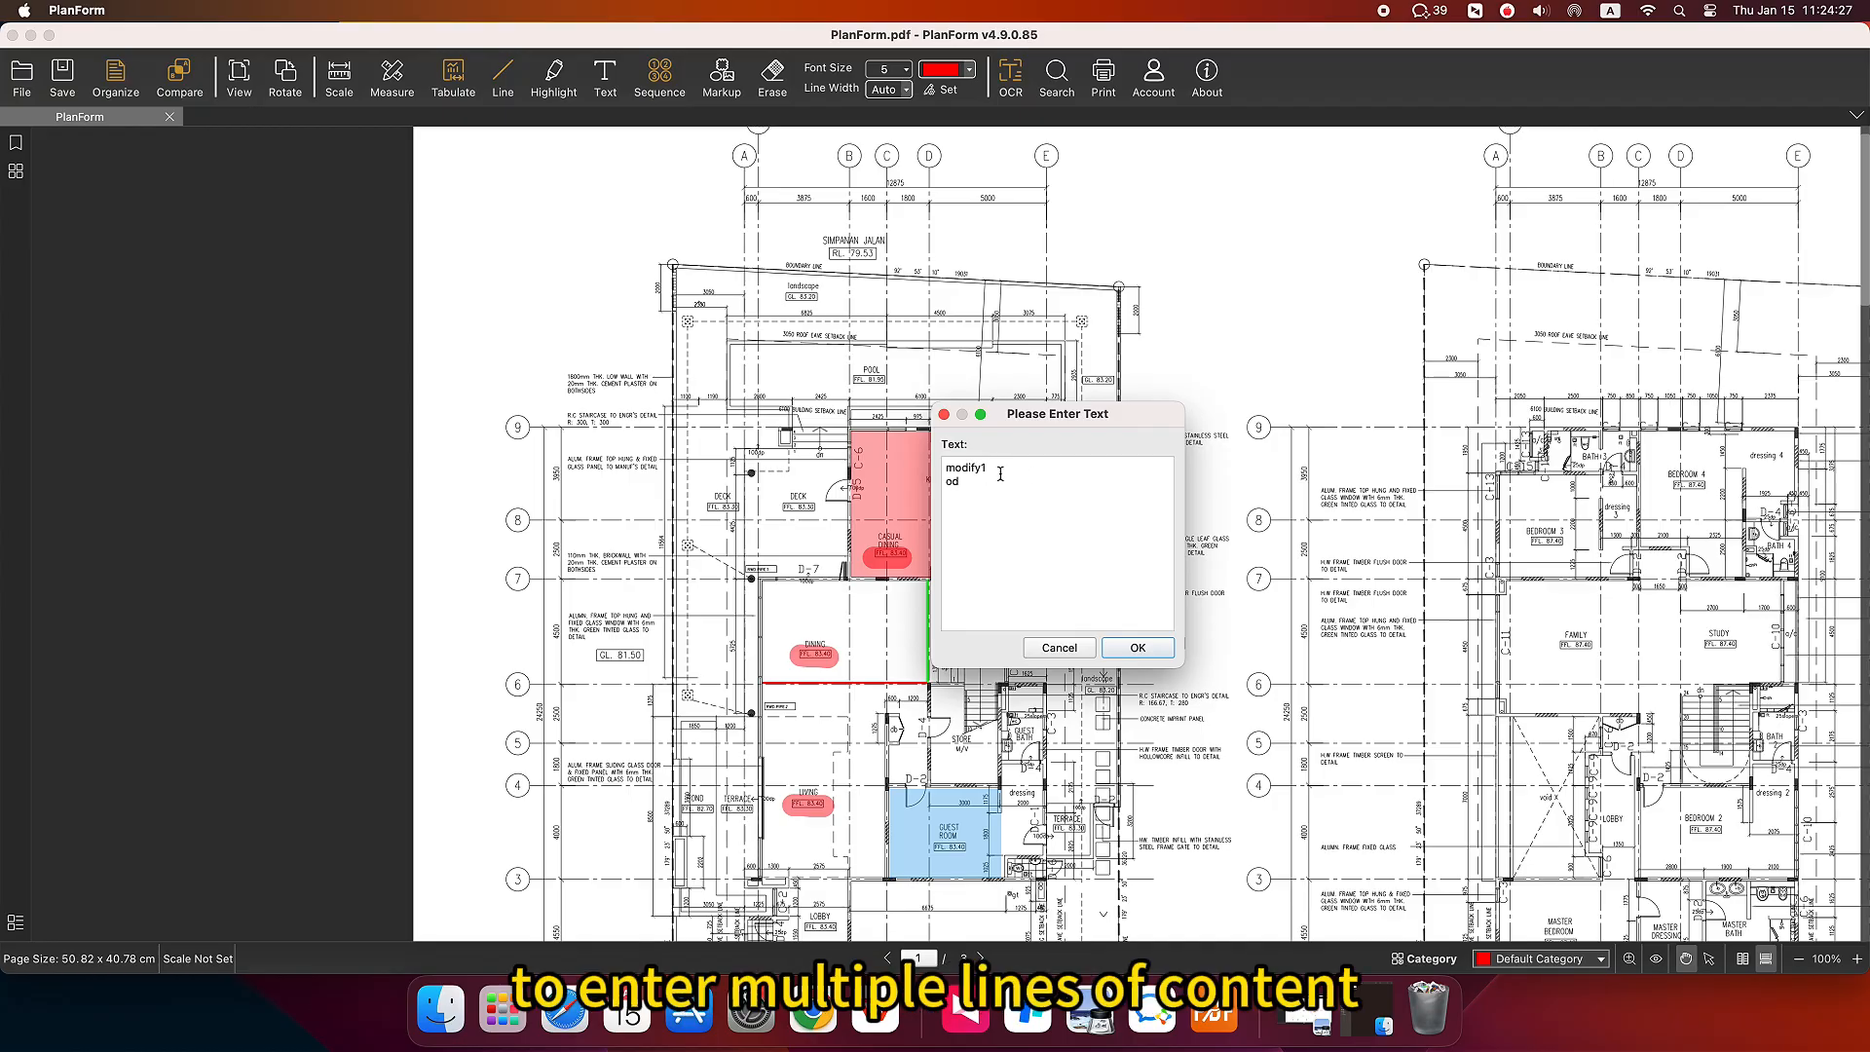
key(Return)
text(modify1 )
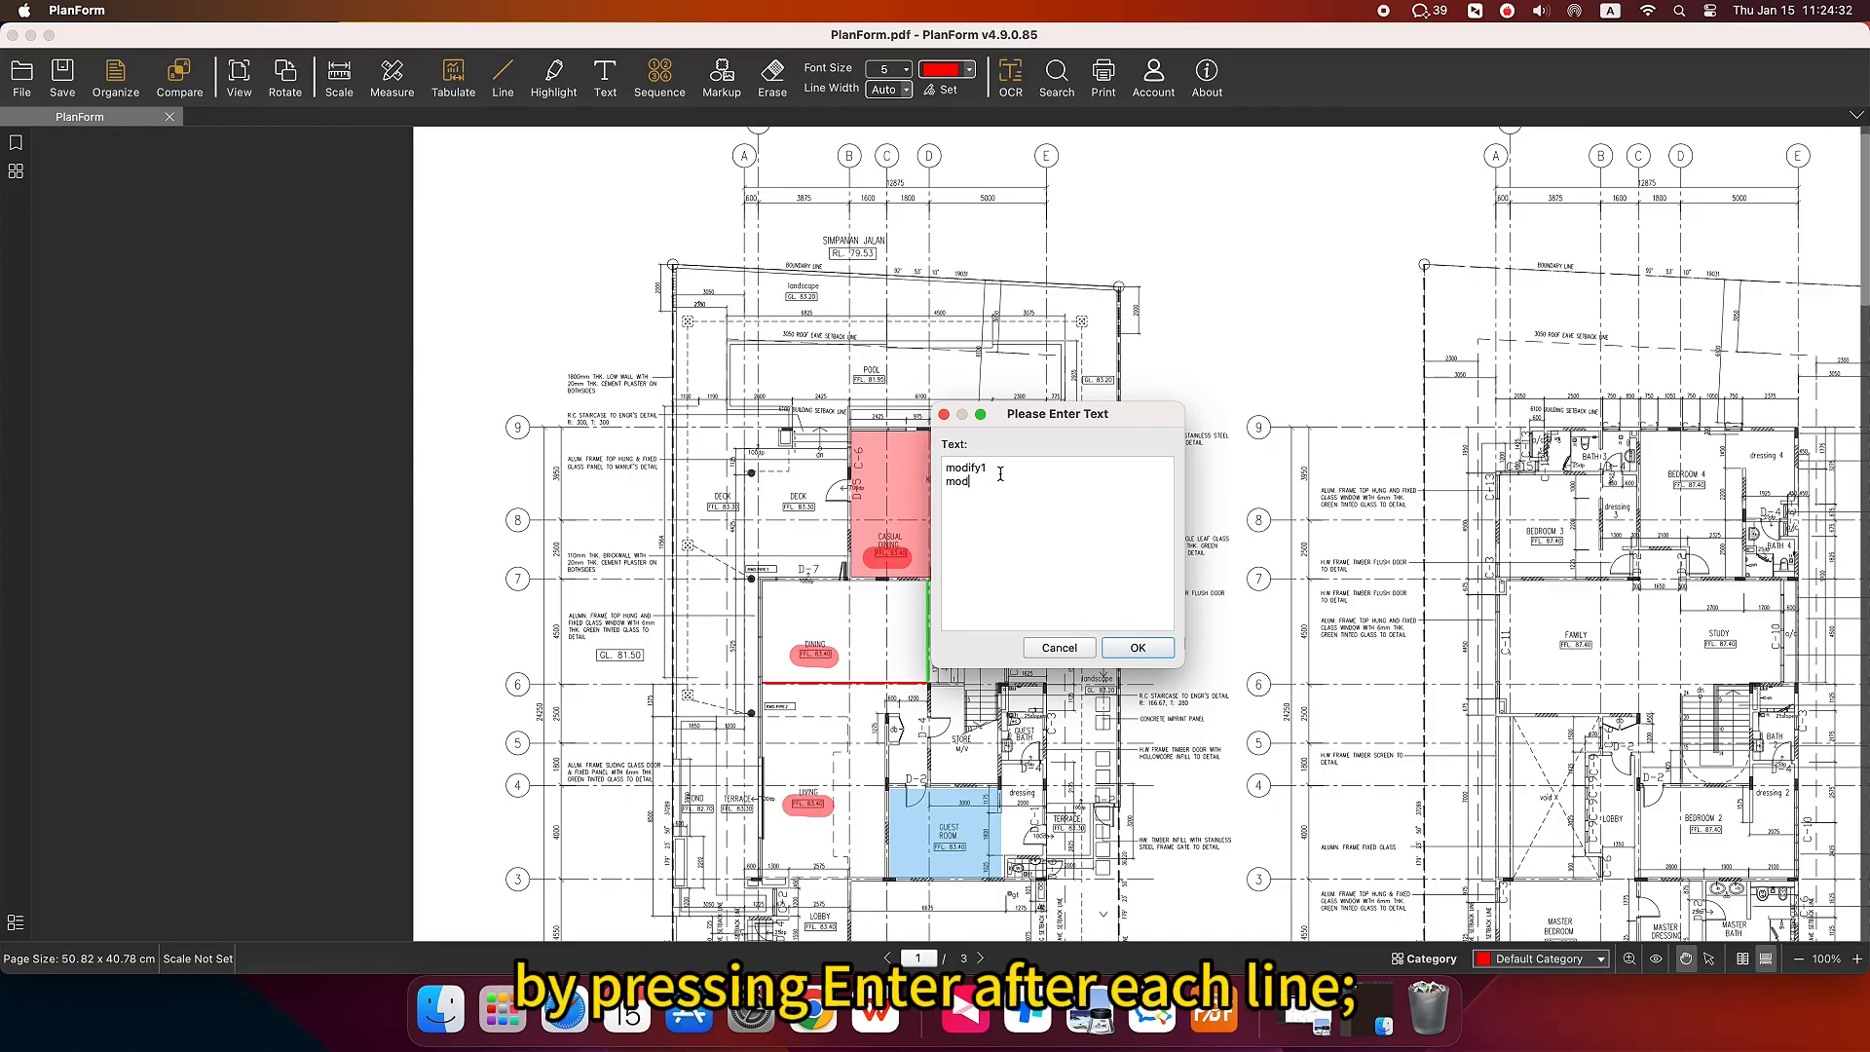
text(modify3)
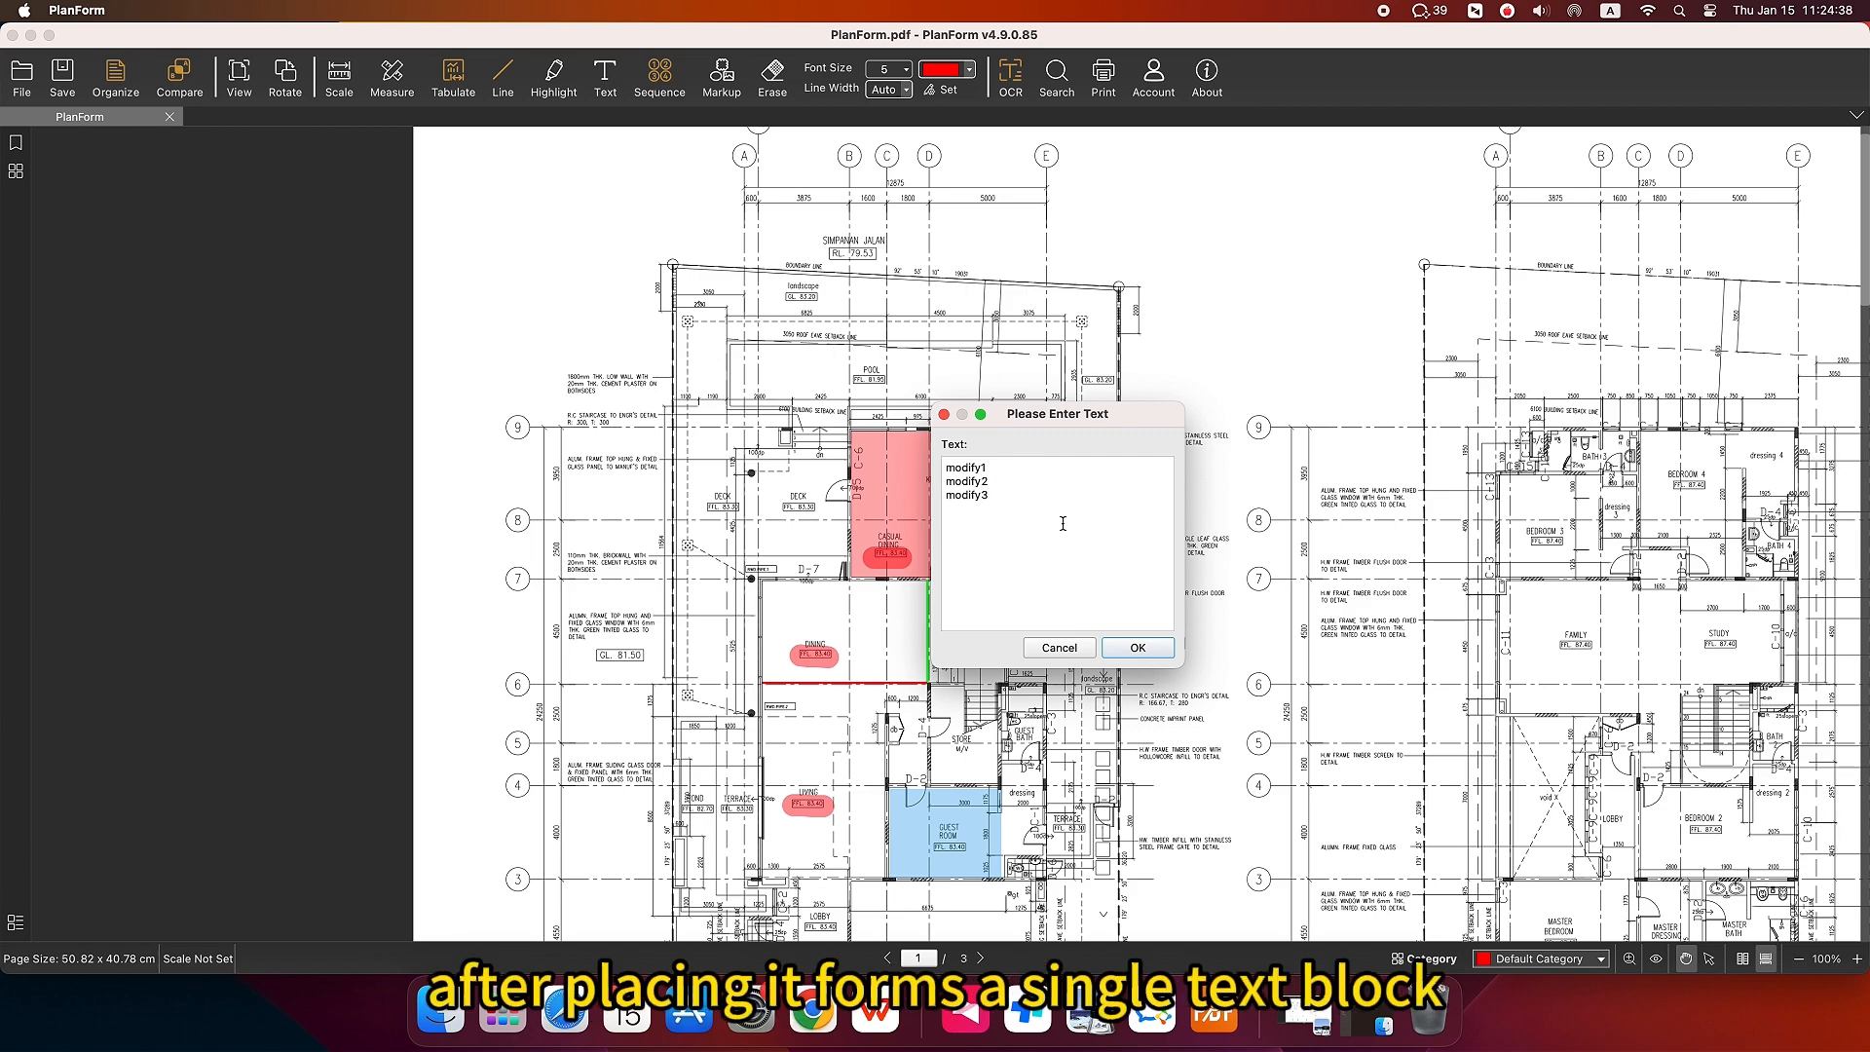
click(1137, 648)
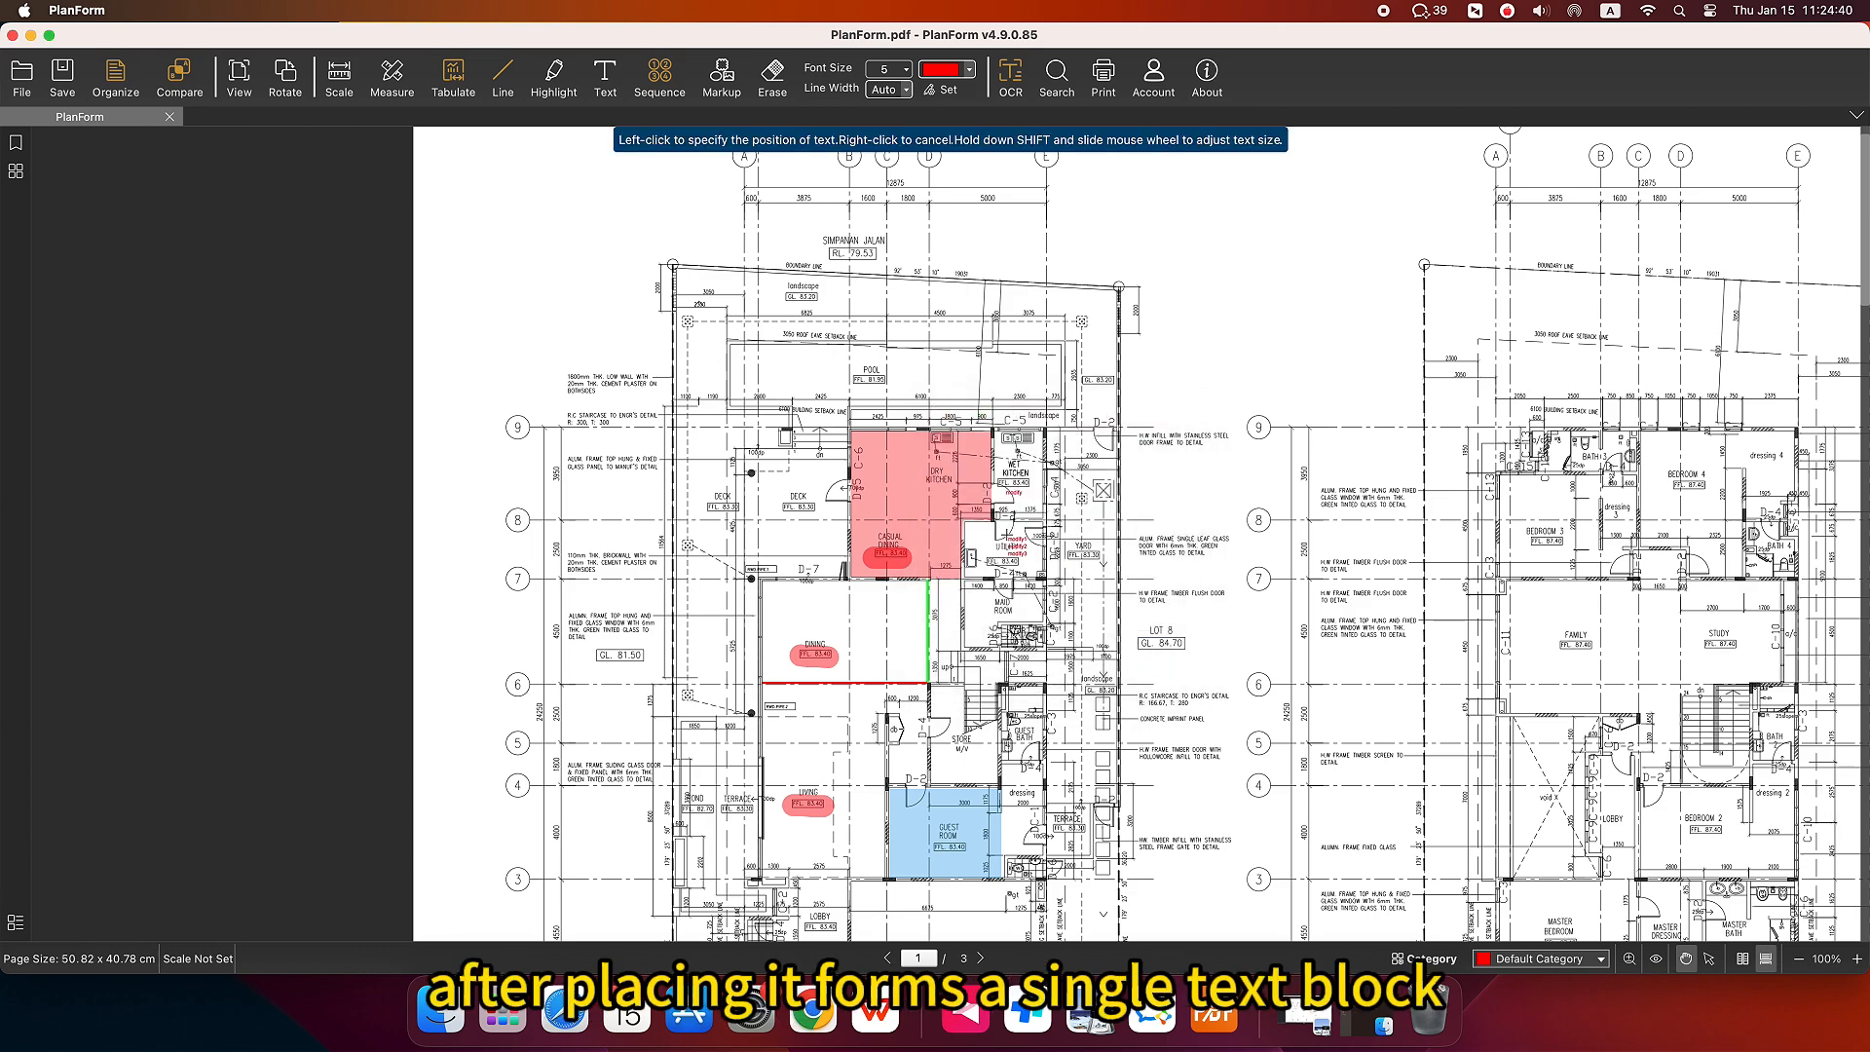
click(1009, 535)
Move the Utility room's multiline text block slightly down and change its last line to modify4.
click(1018, 547)
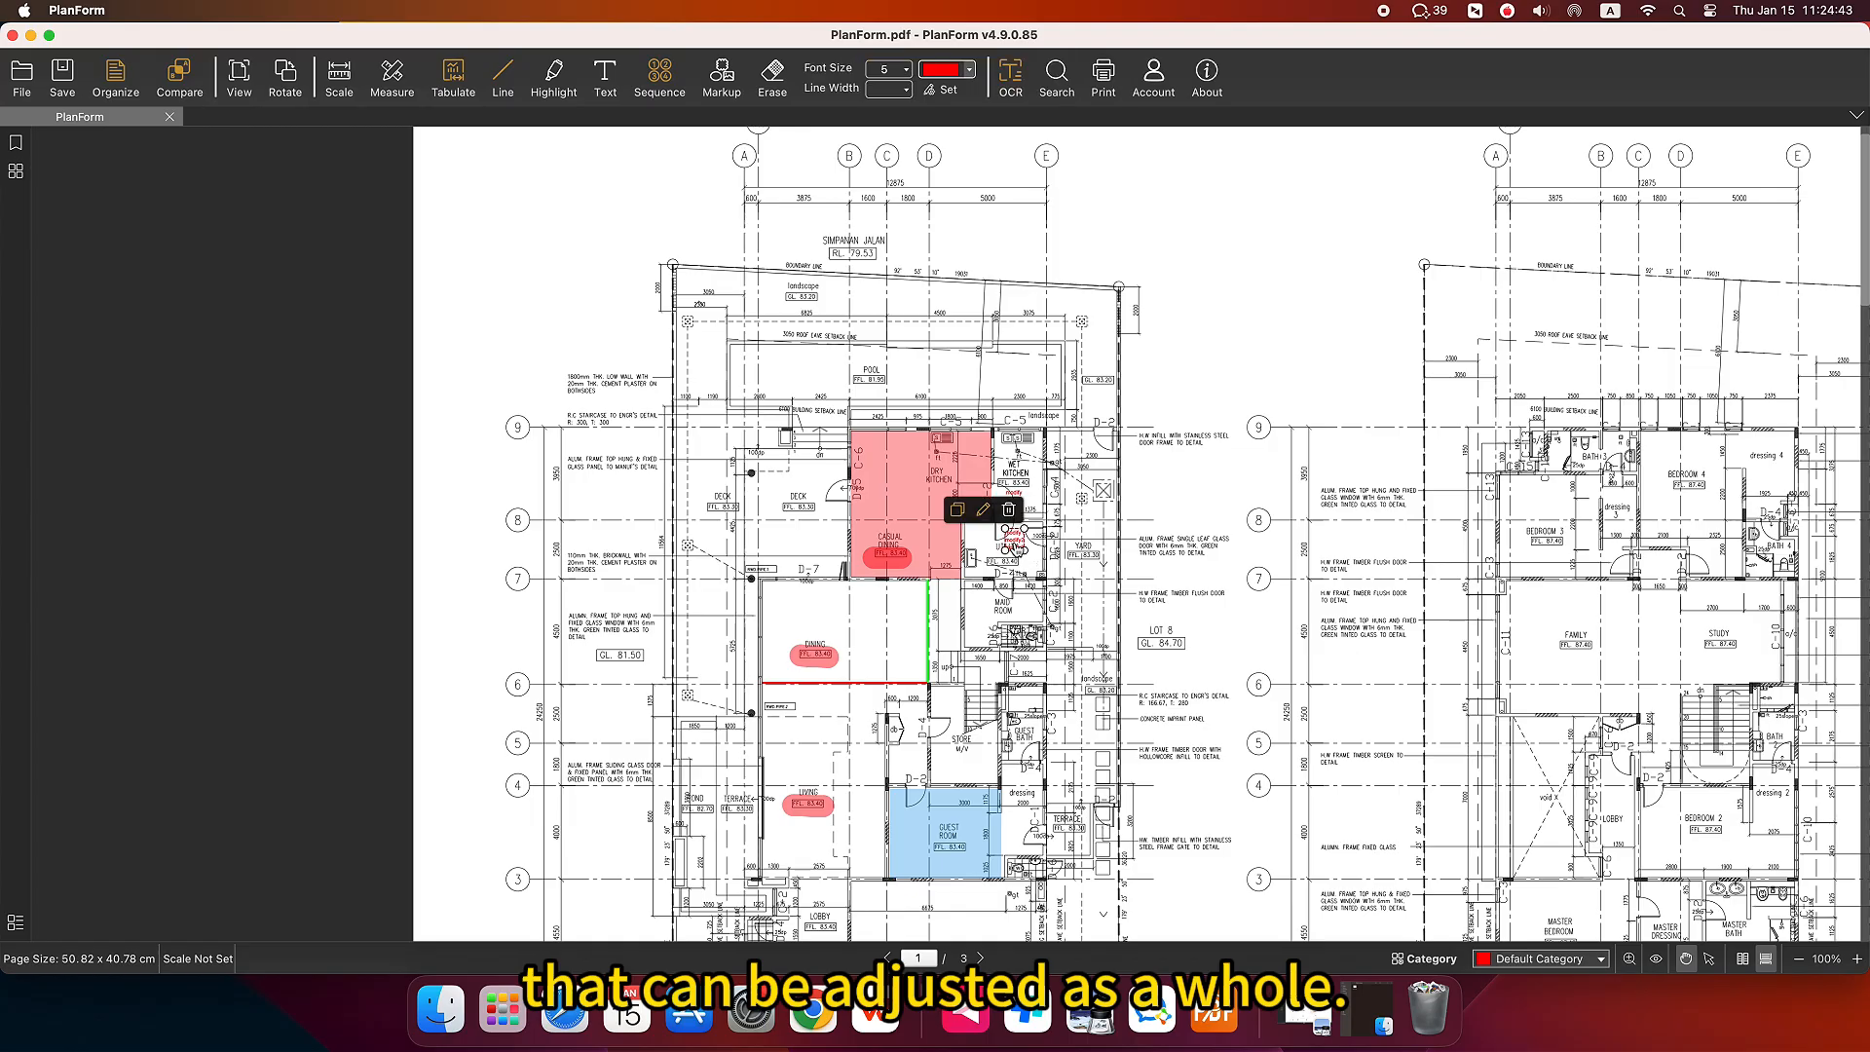
click(1023, 562)
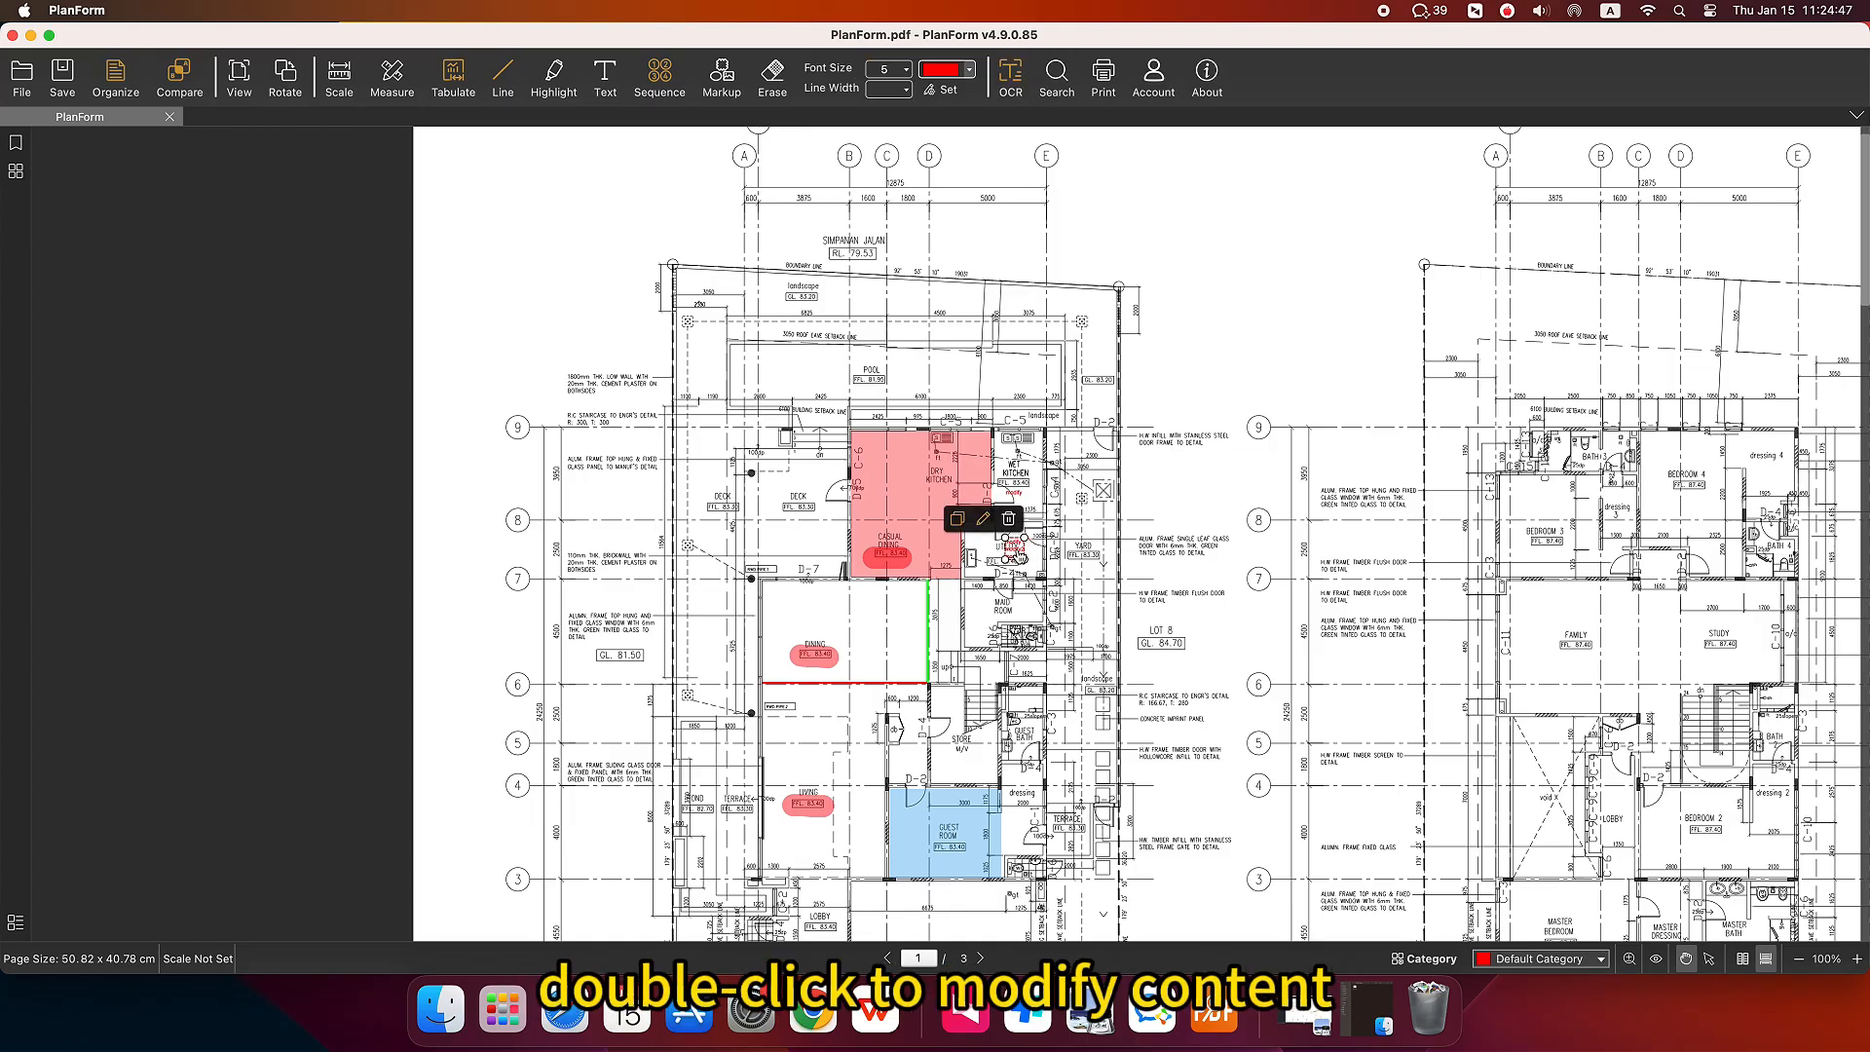
double_click(1018, 550)
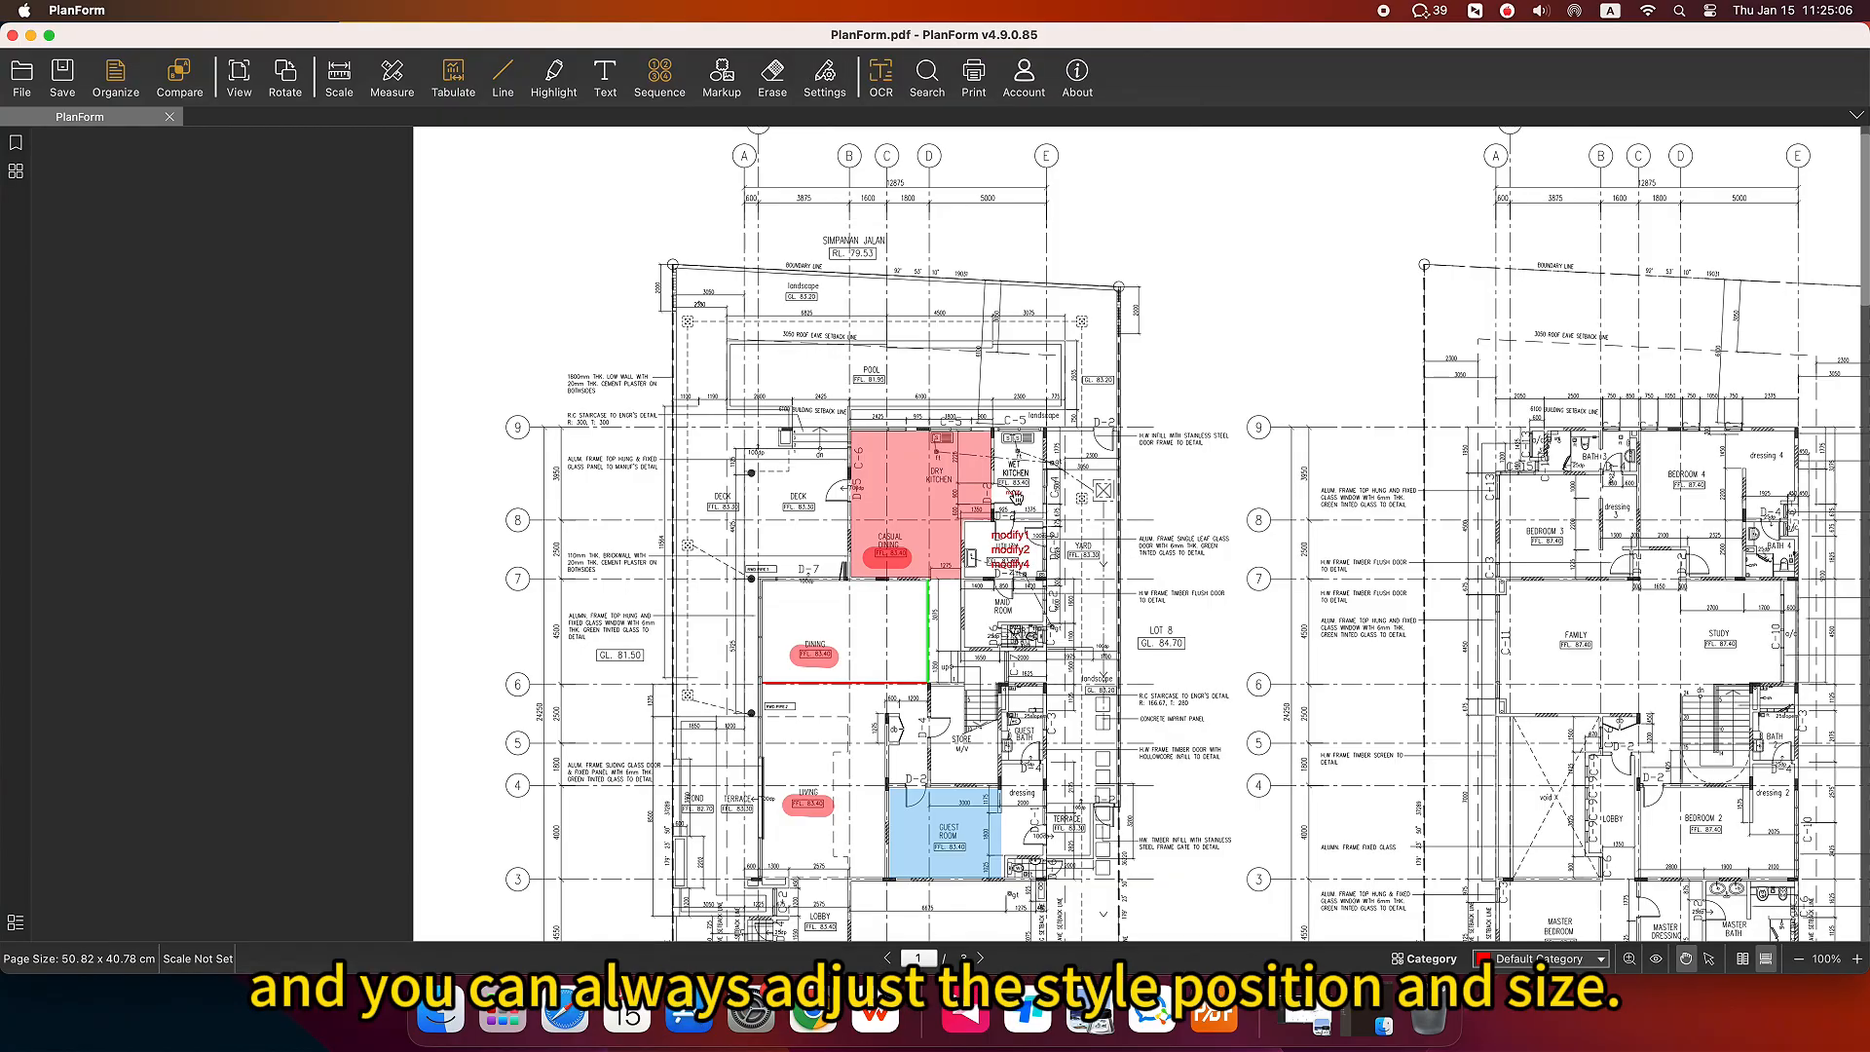
Change the colour of the "modify" text in the Wet Kitchen to blue and enlarge its font size.
click(968, 70)
click(943, 236)
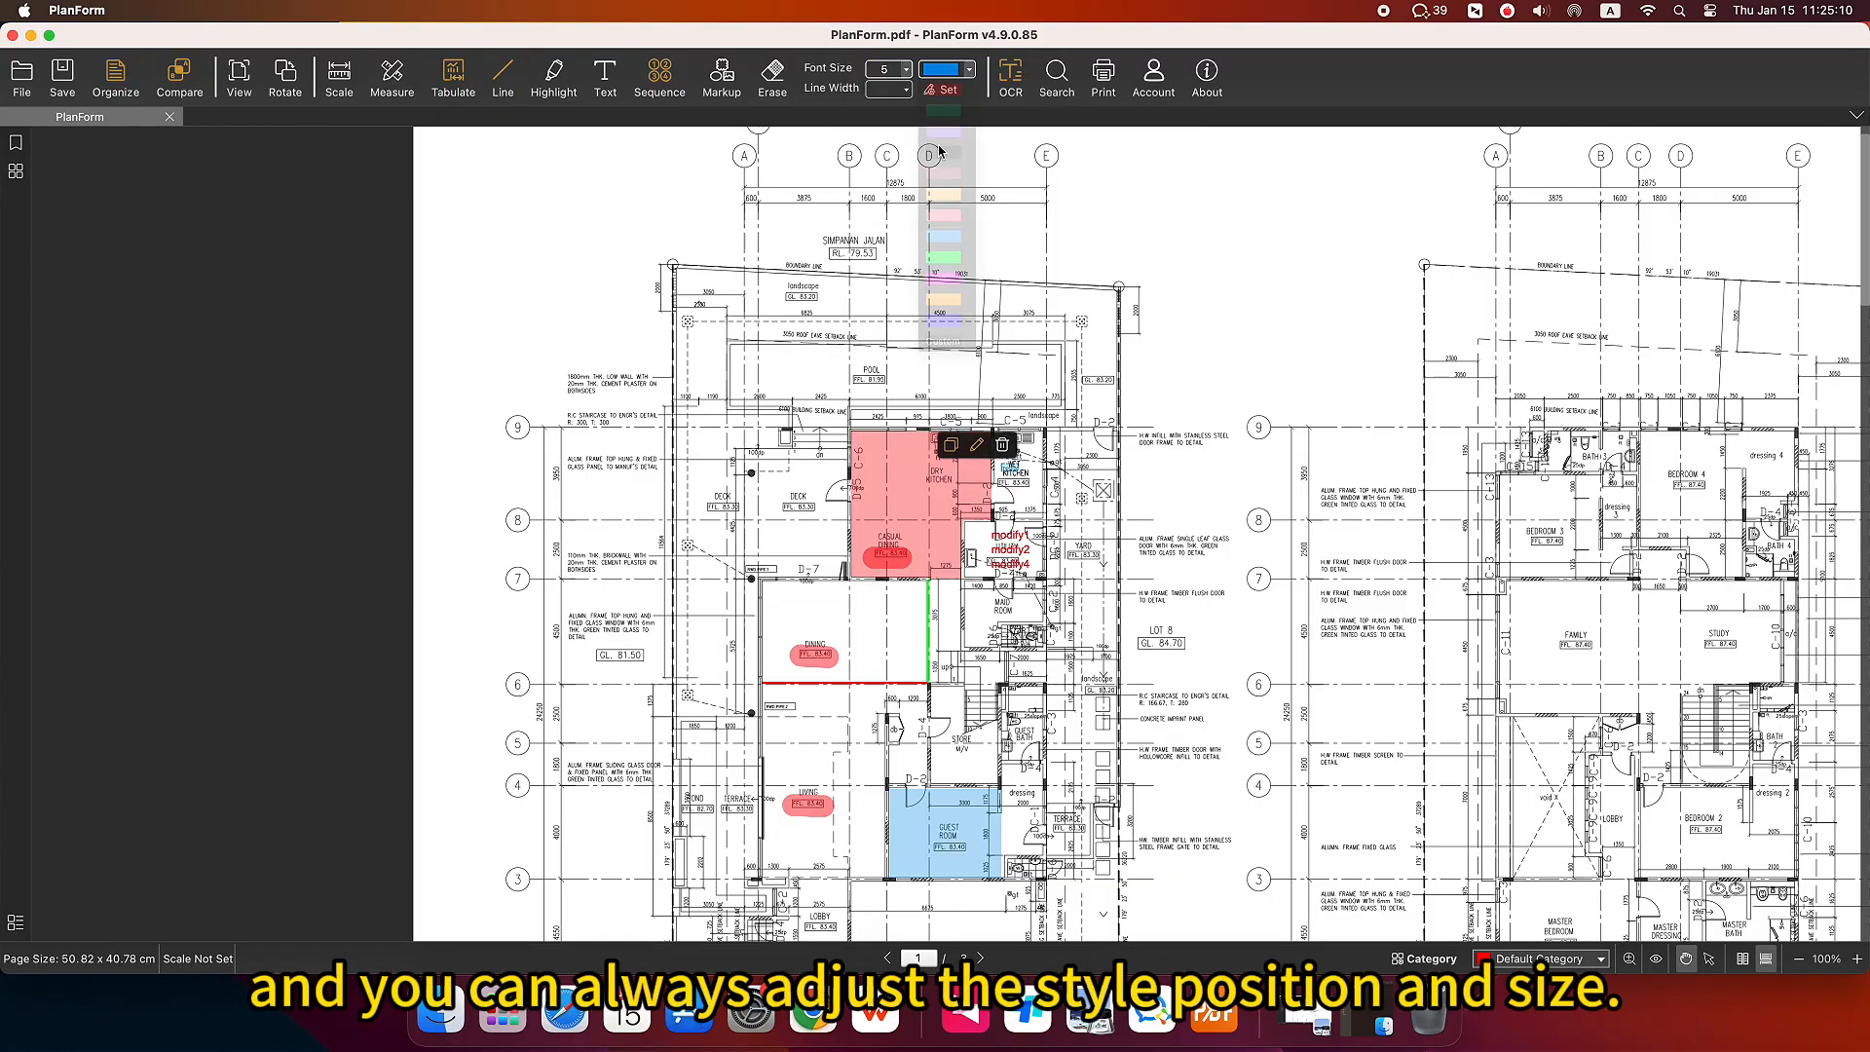
click(905, 69)
click(886, 195)
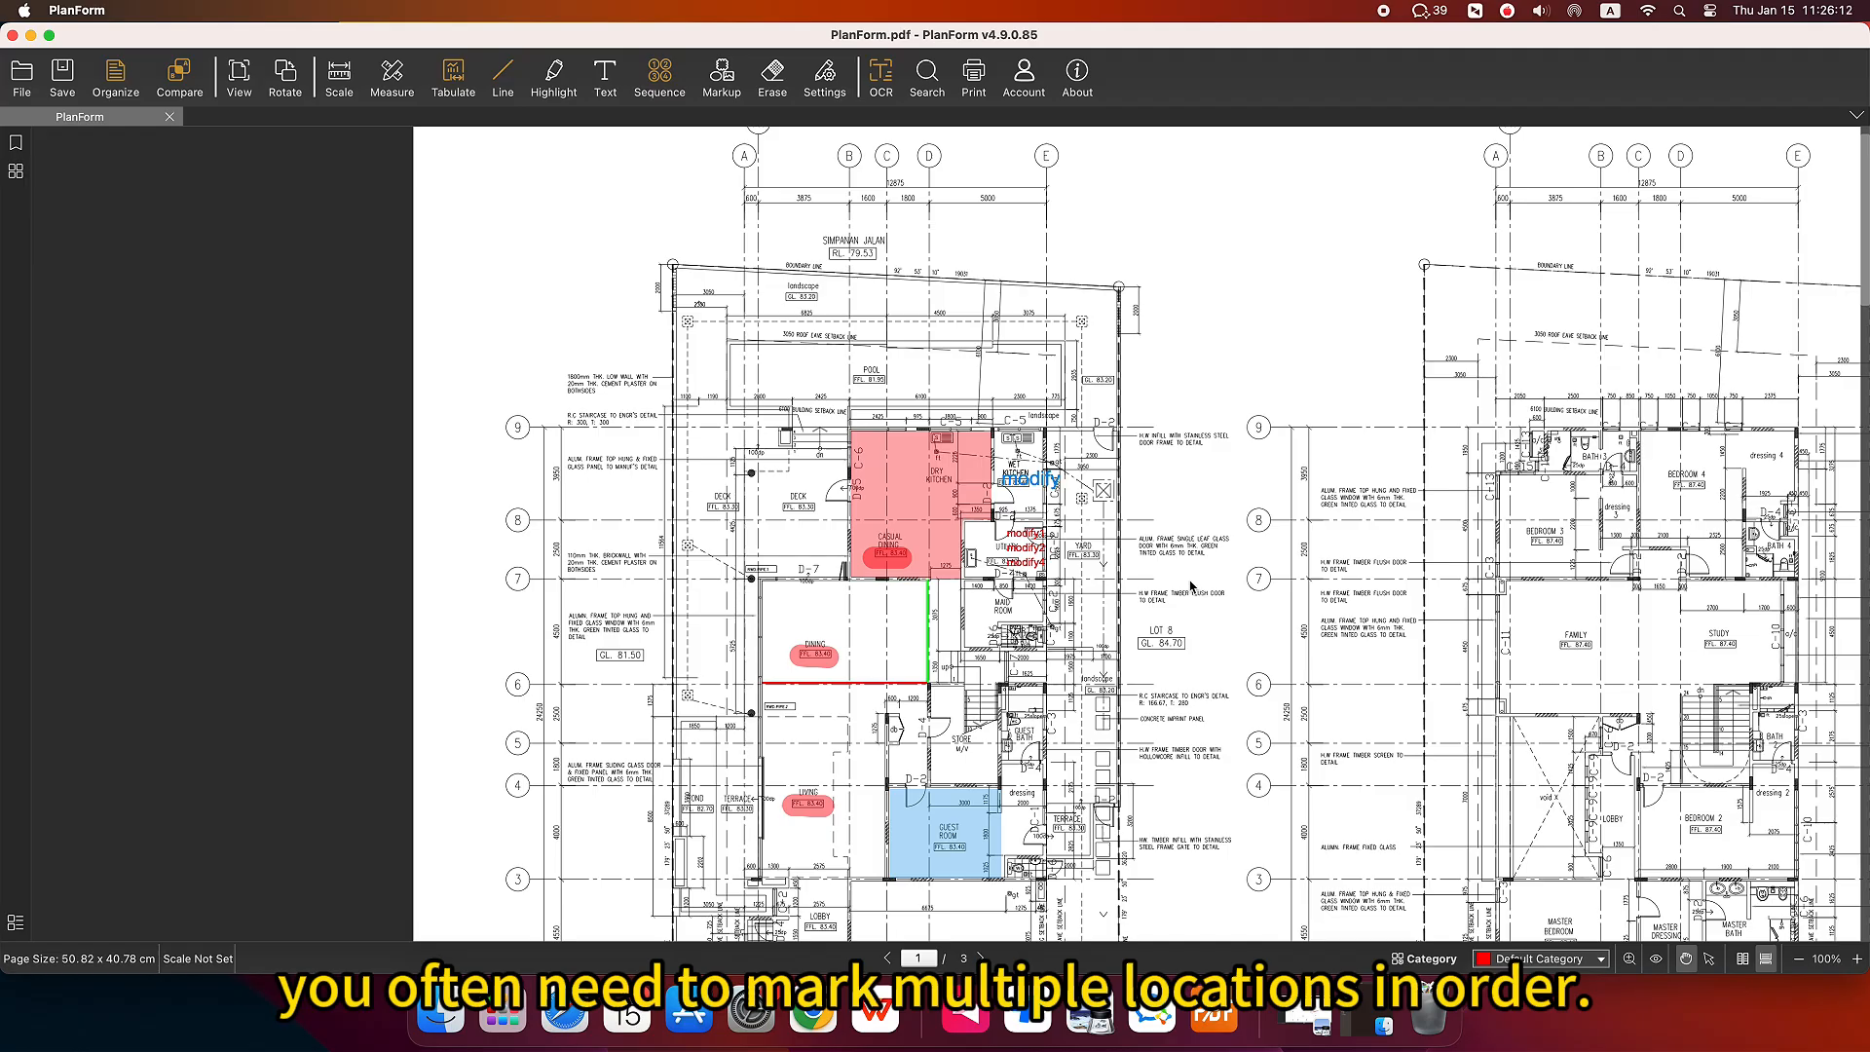
Configure a numbered sequence with start number 1, prefix "door", a circle border and no leadline.
click(672, 86)
drag(829, 313, 943, 321)
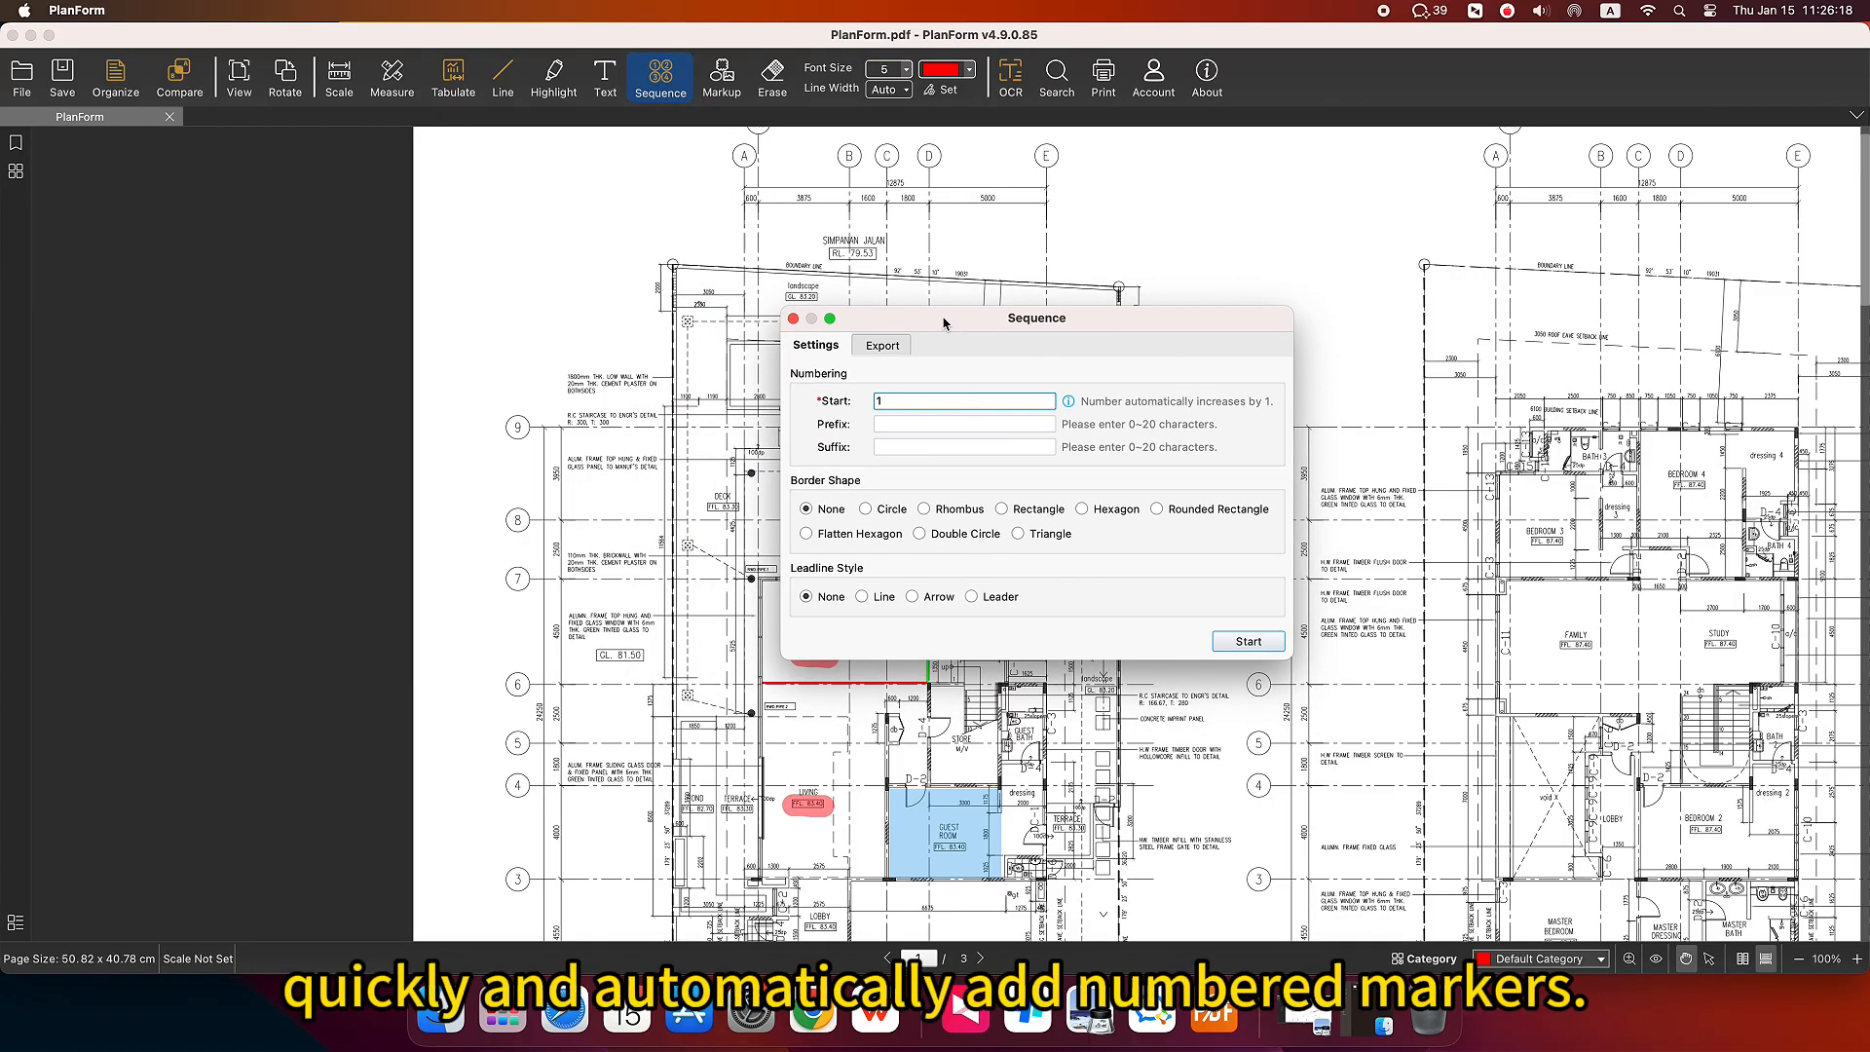
click(901, 425)
text(door)
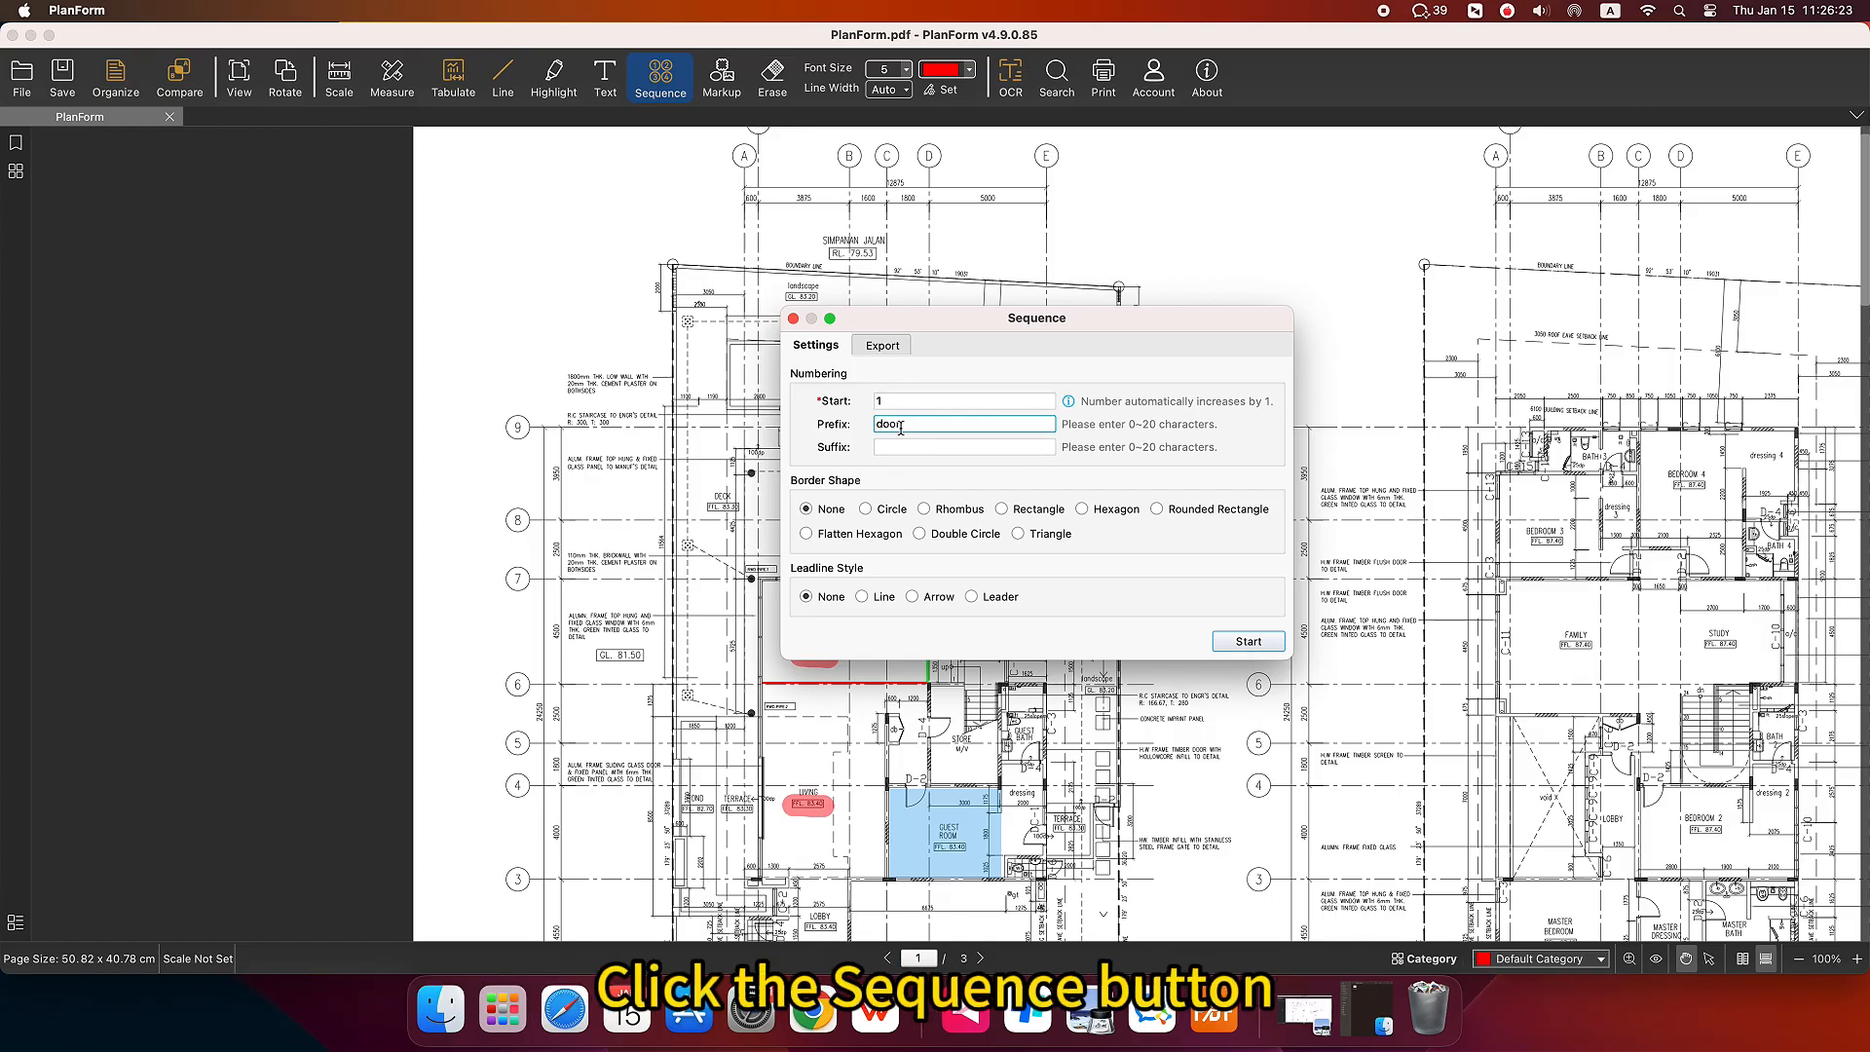
click(887, 511)
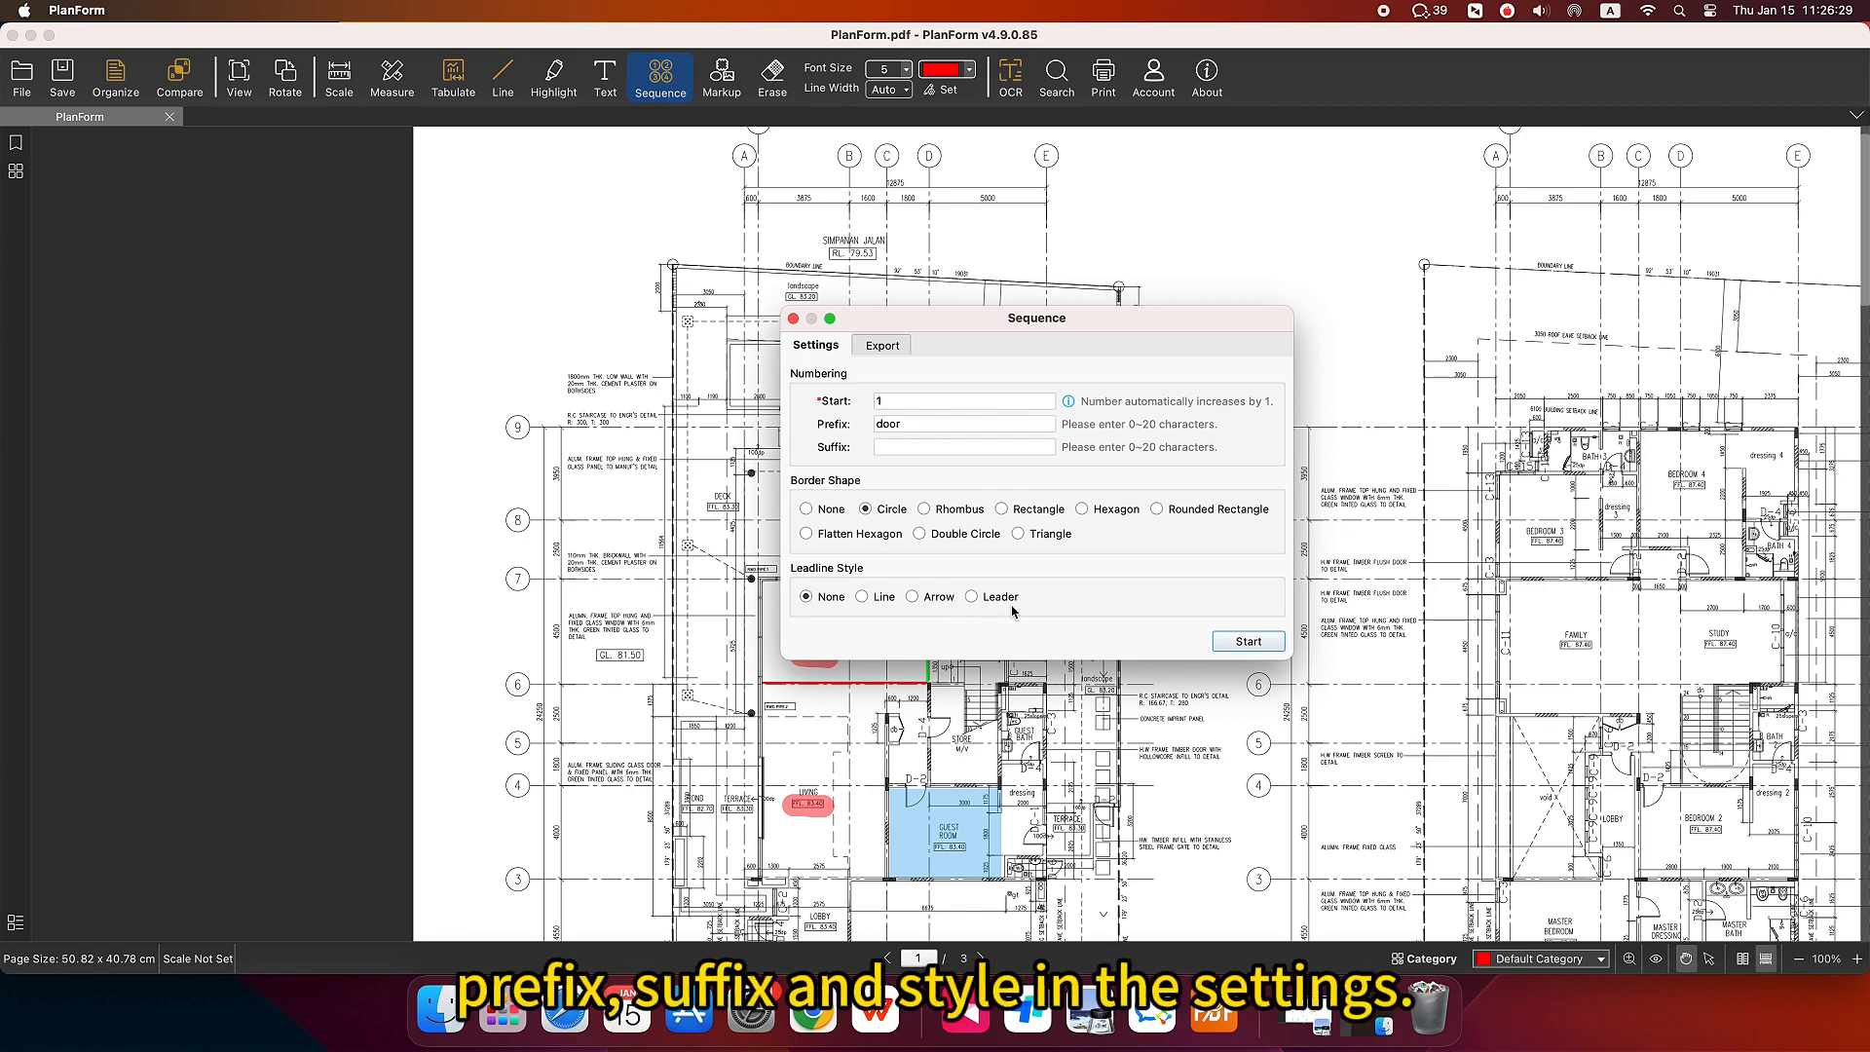
Place six door sequence markers on the ground floor plan, at the Store, Guest Room, Guest Bath, Terrace, Lobby and Entrance doors.
click(1247, 641)
click(934, 725)
click(921, 769)
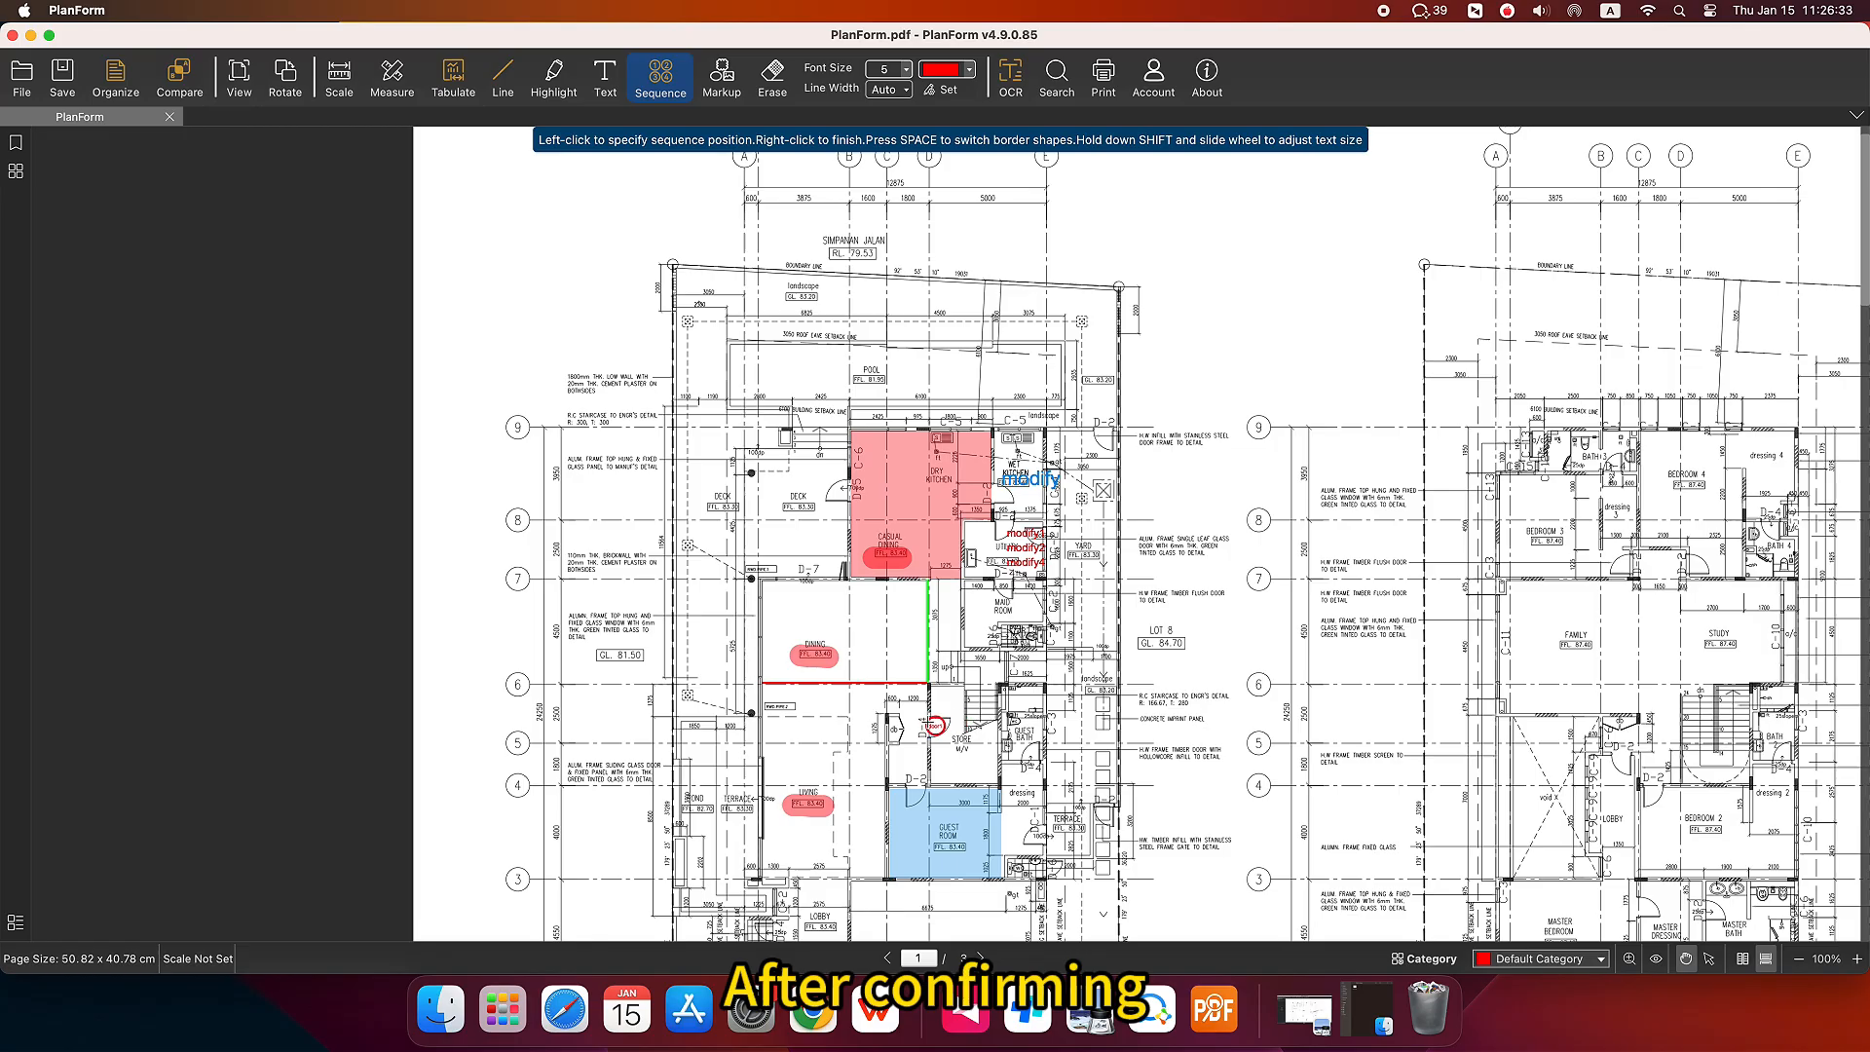
click(913, 795)
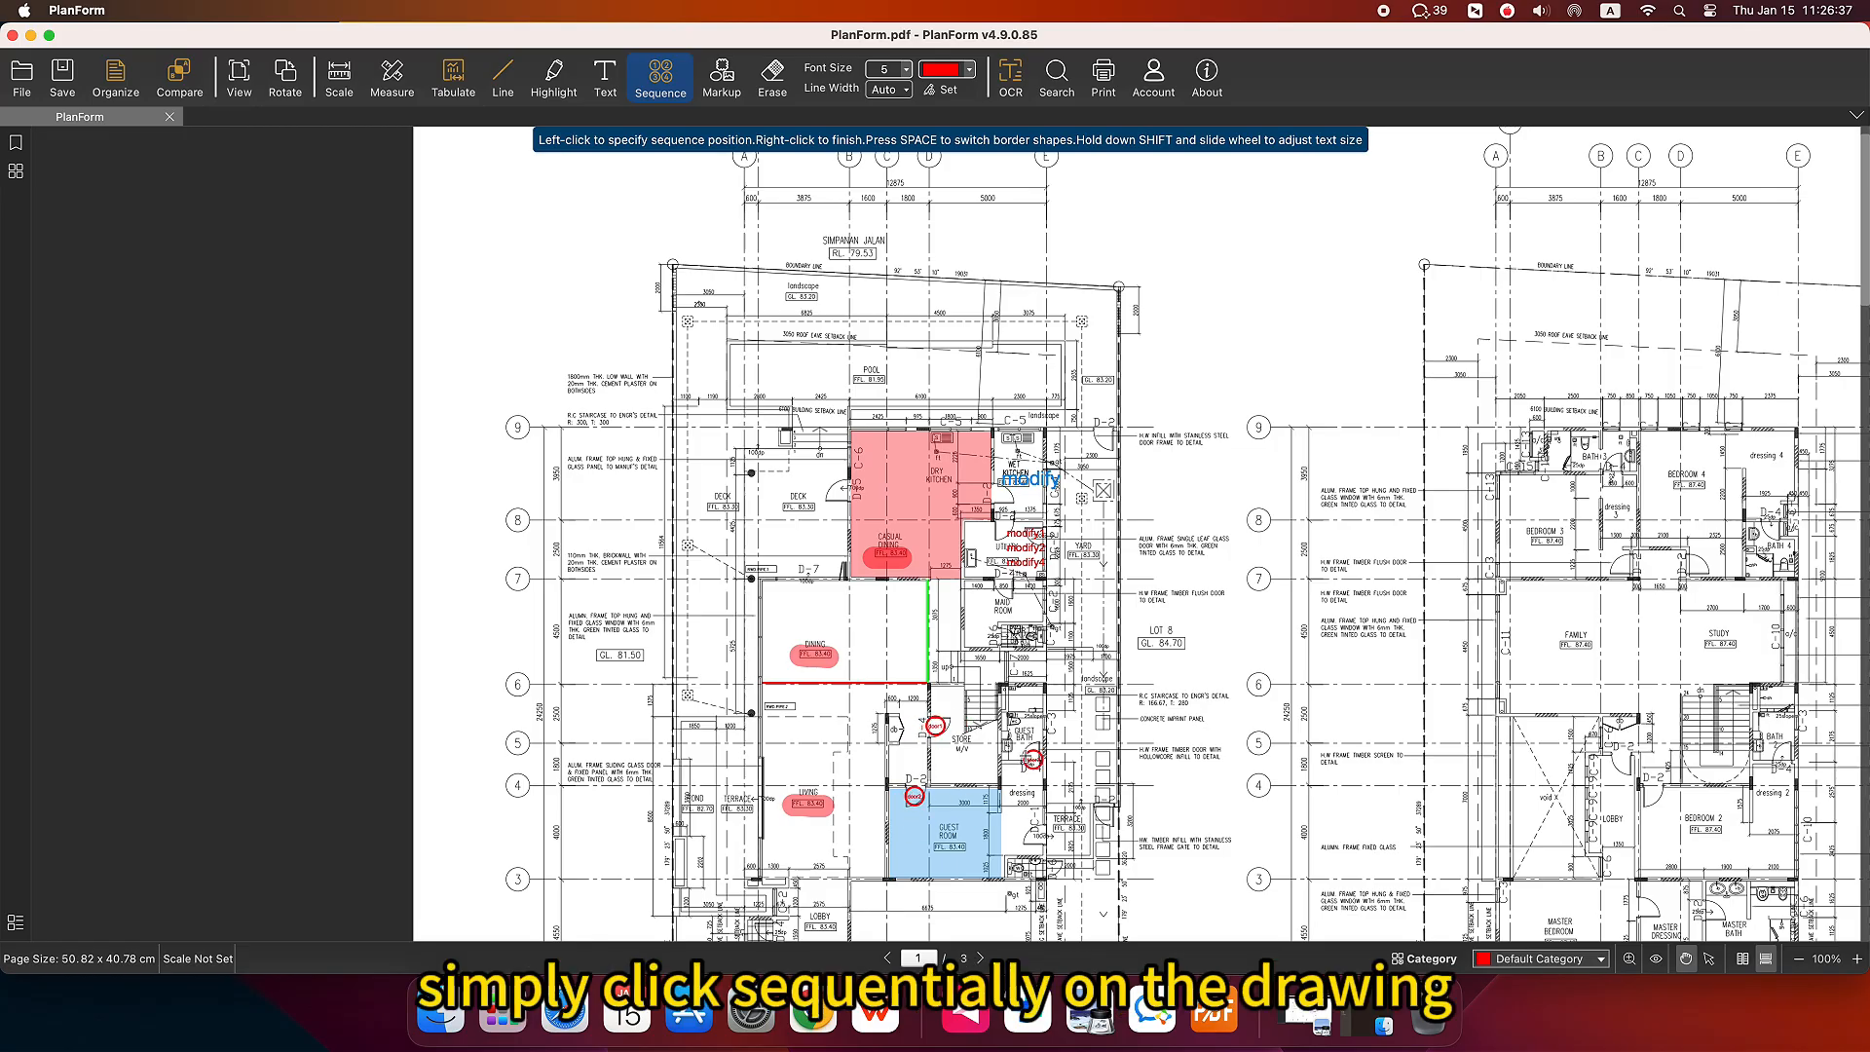
click(1030, 752)
click(1037, 833)
scroll(1037, 834, down, 2)
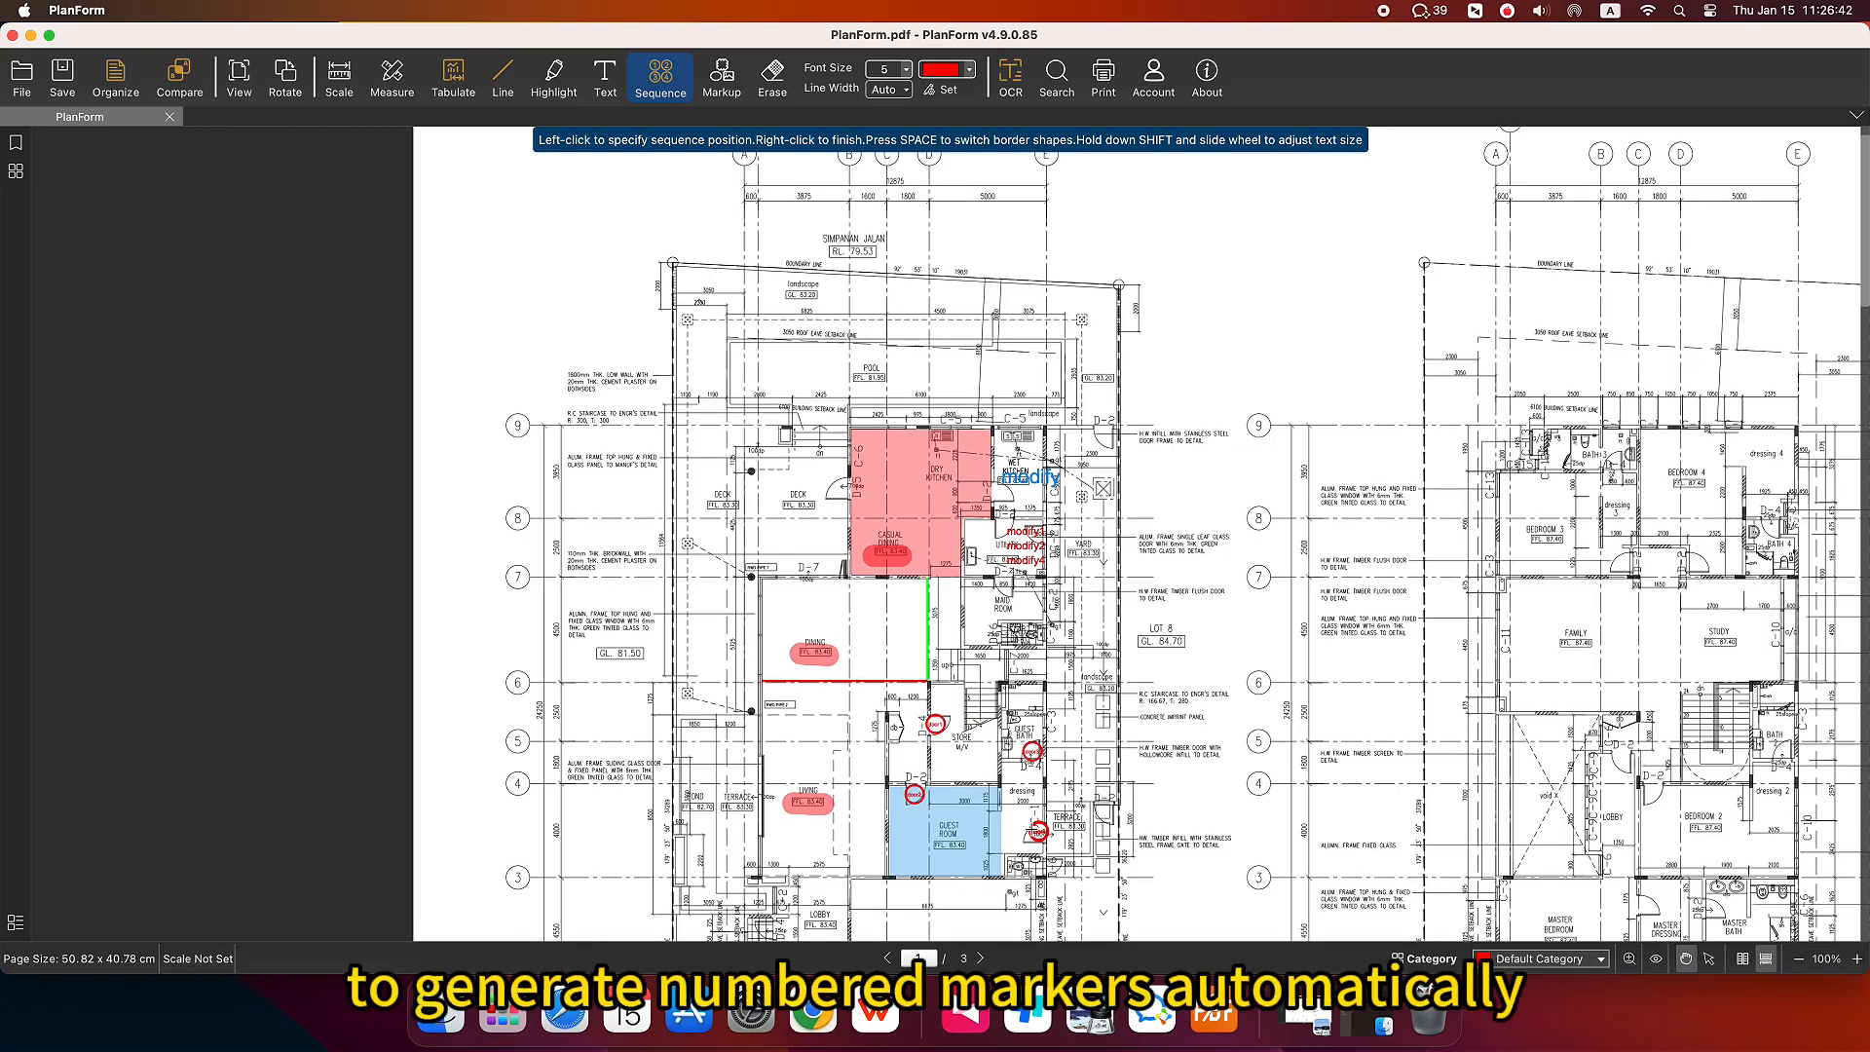
scroll(1038, 831, down, 2)
click(821, 812)
click(846, 839)
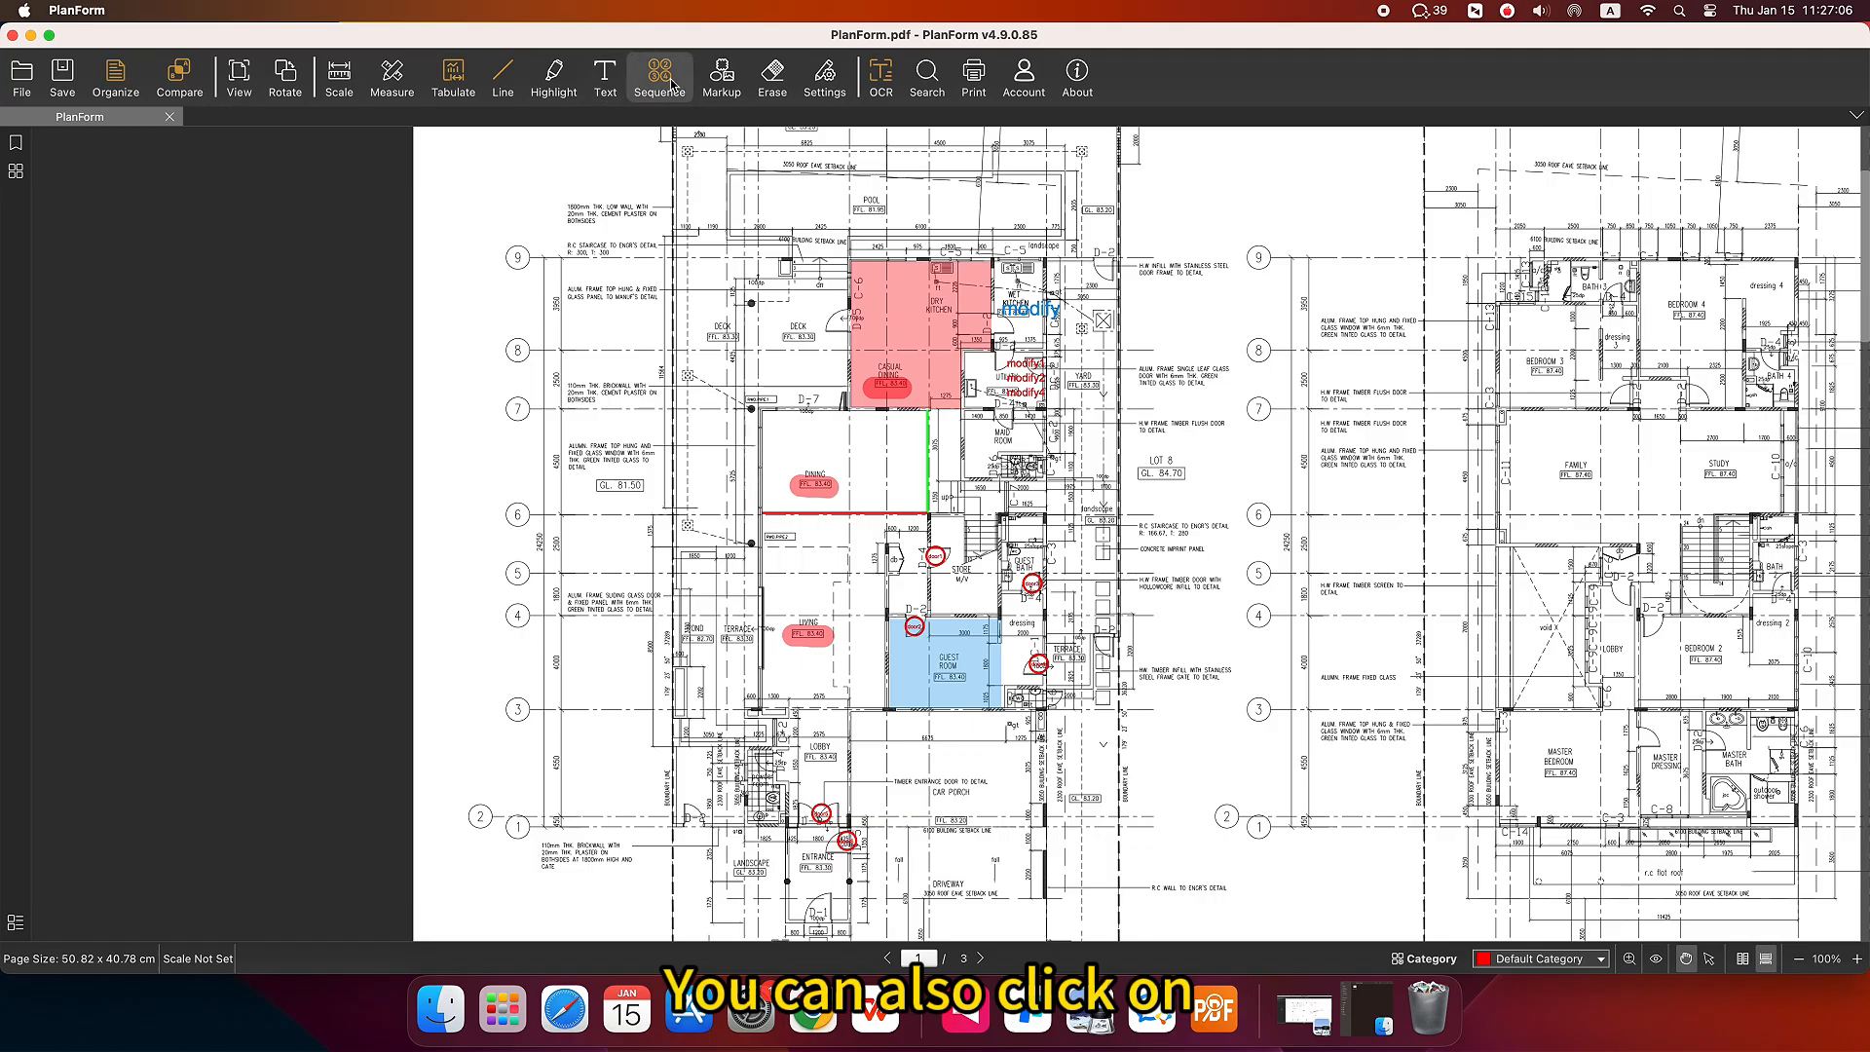
Export the sequence data to a new Excel file and review its page, border shape, sequence and category columns.
click(671, 84)
click(777, 350)
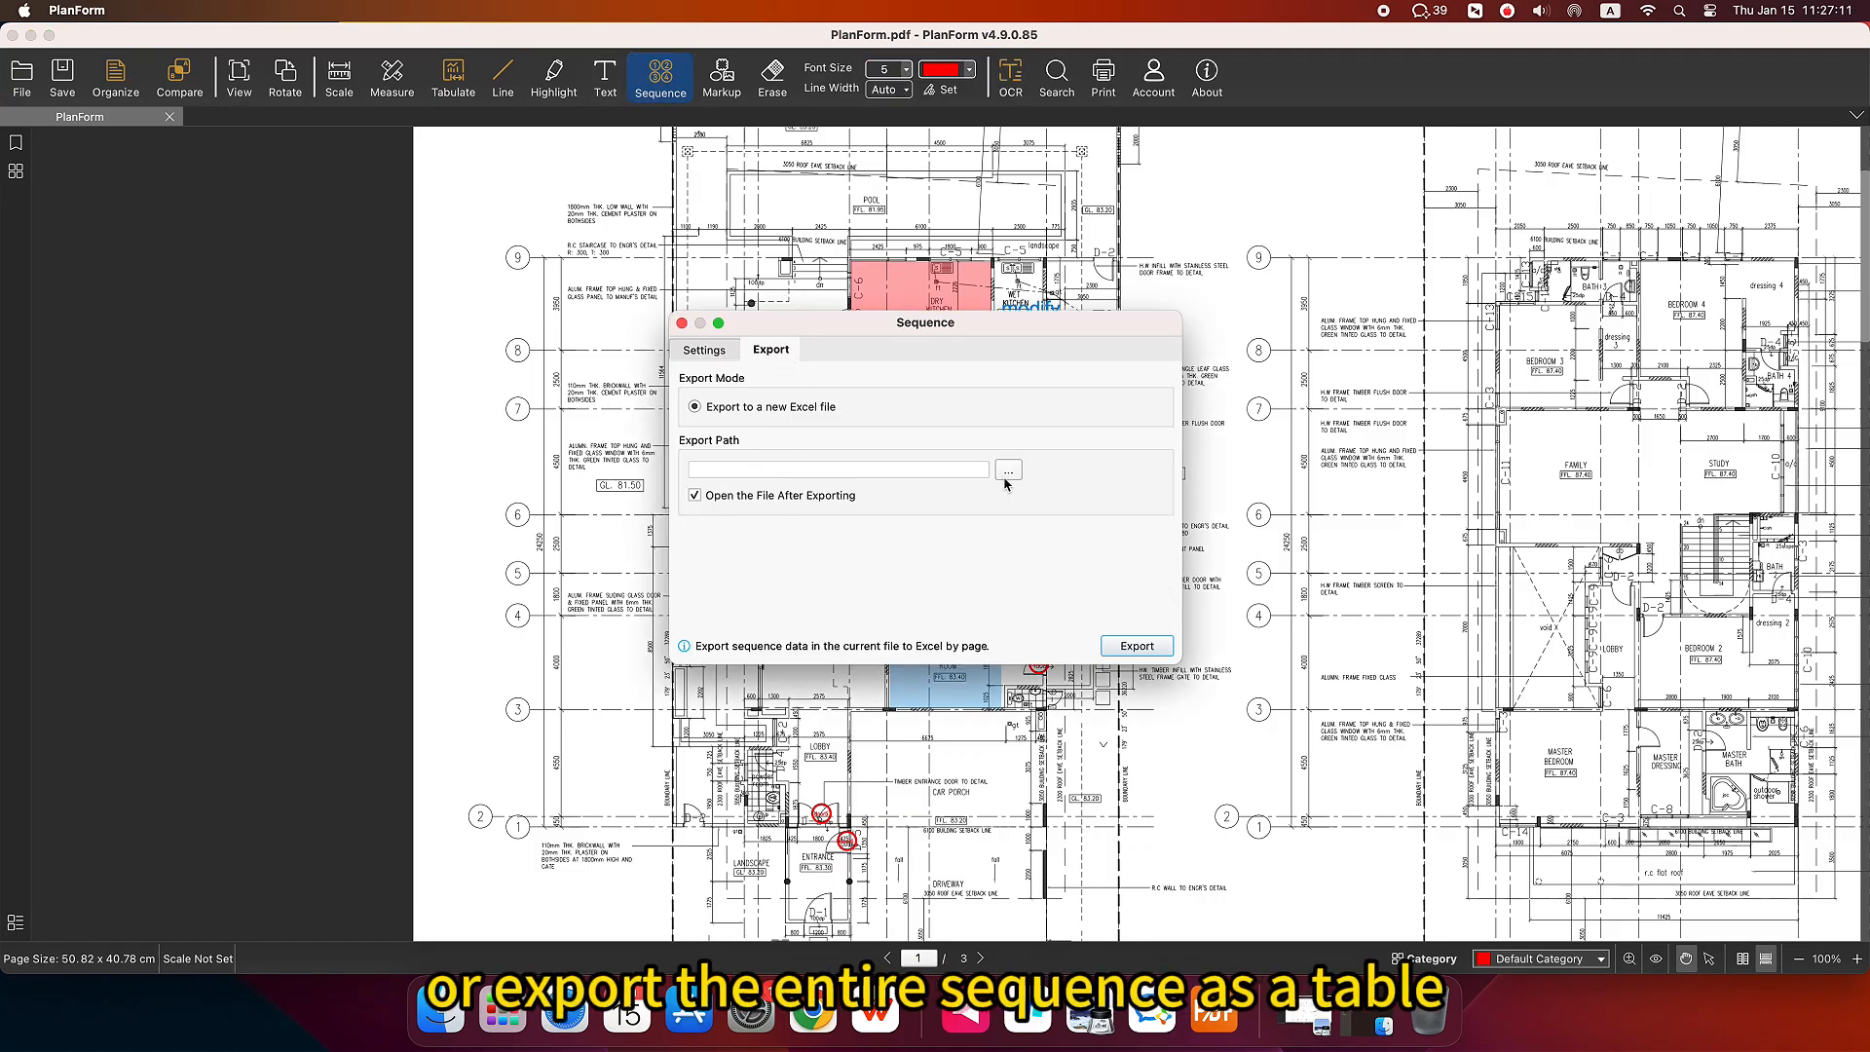
click(1137, 646)
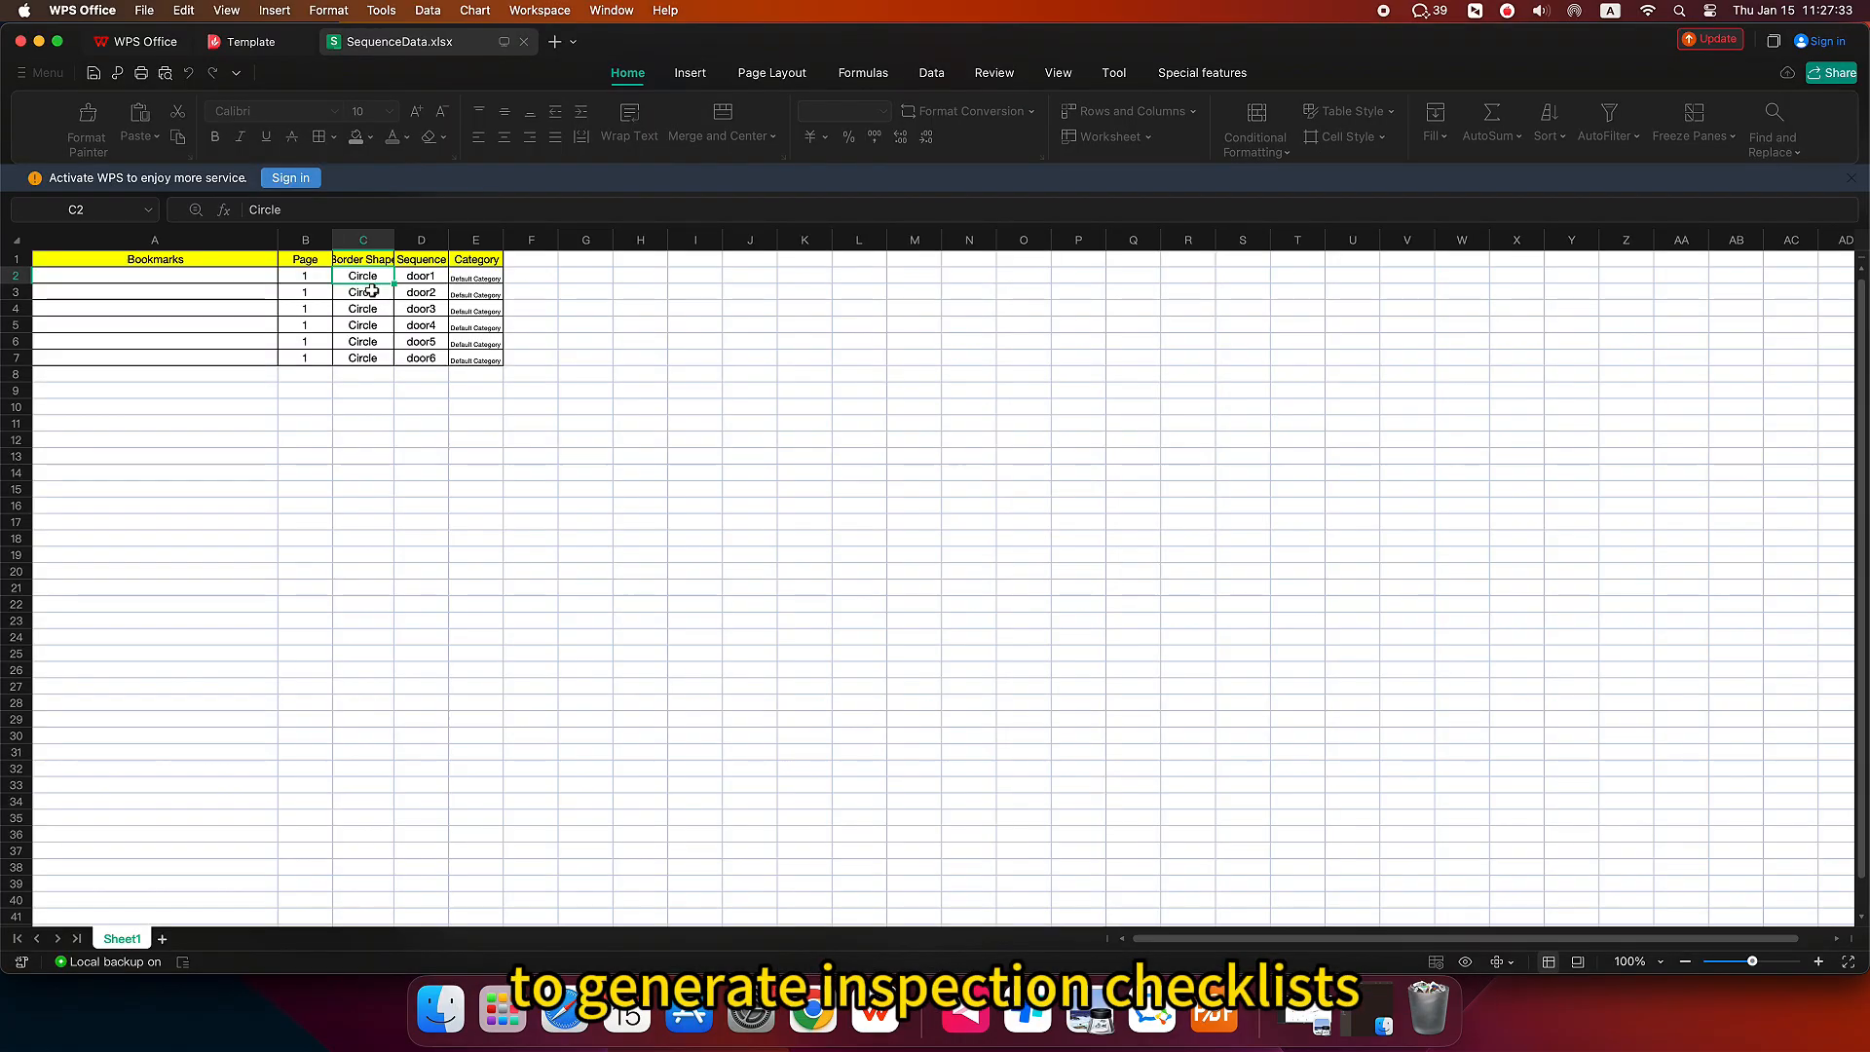
click(372, 290)
click(312, 294)
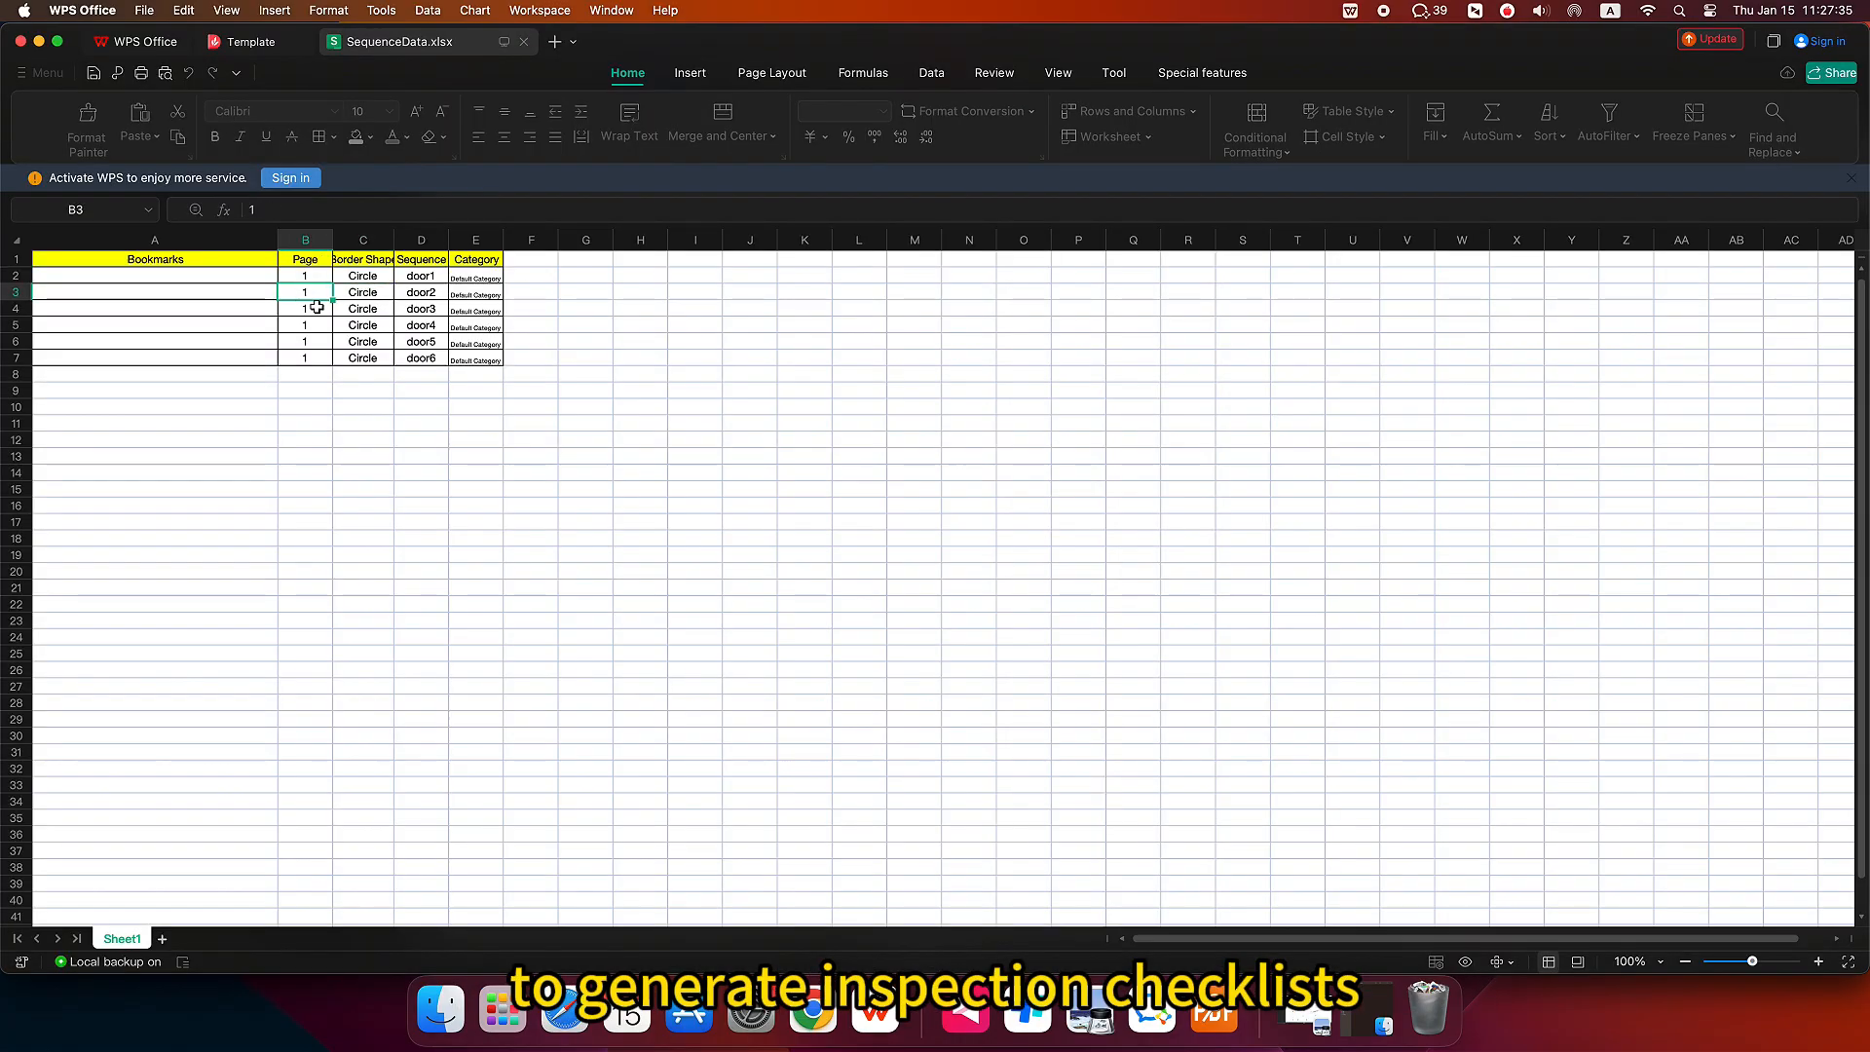
click(427, 290)
click(435, 355)
click(484, 358)
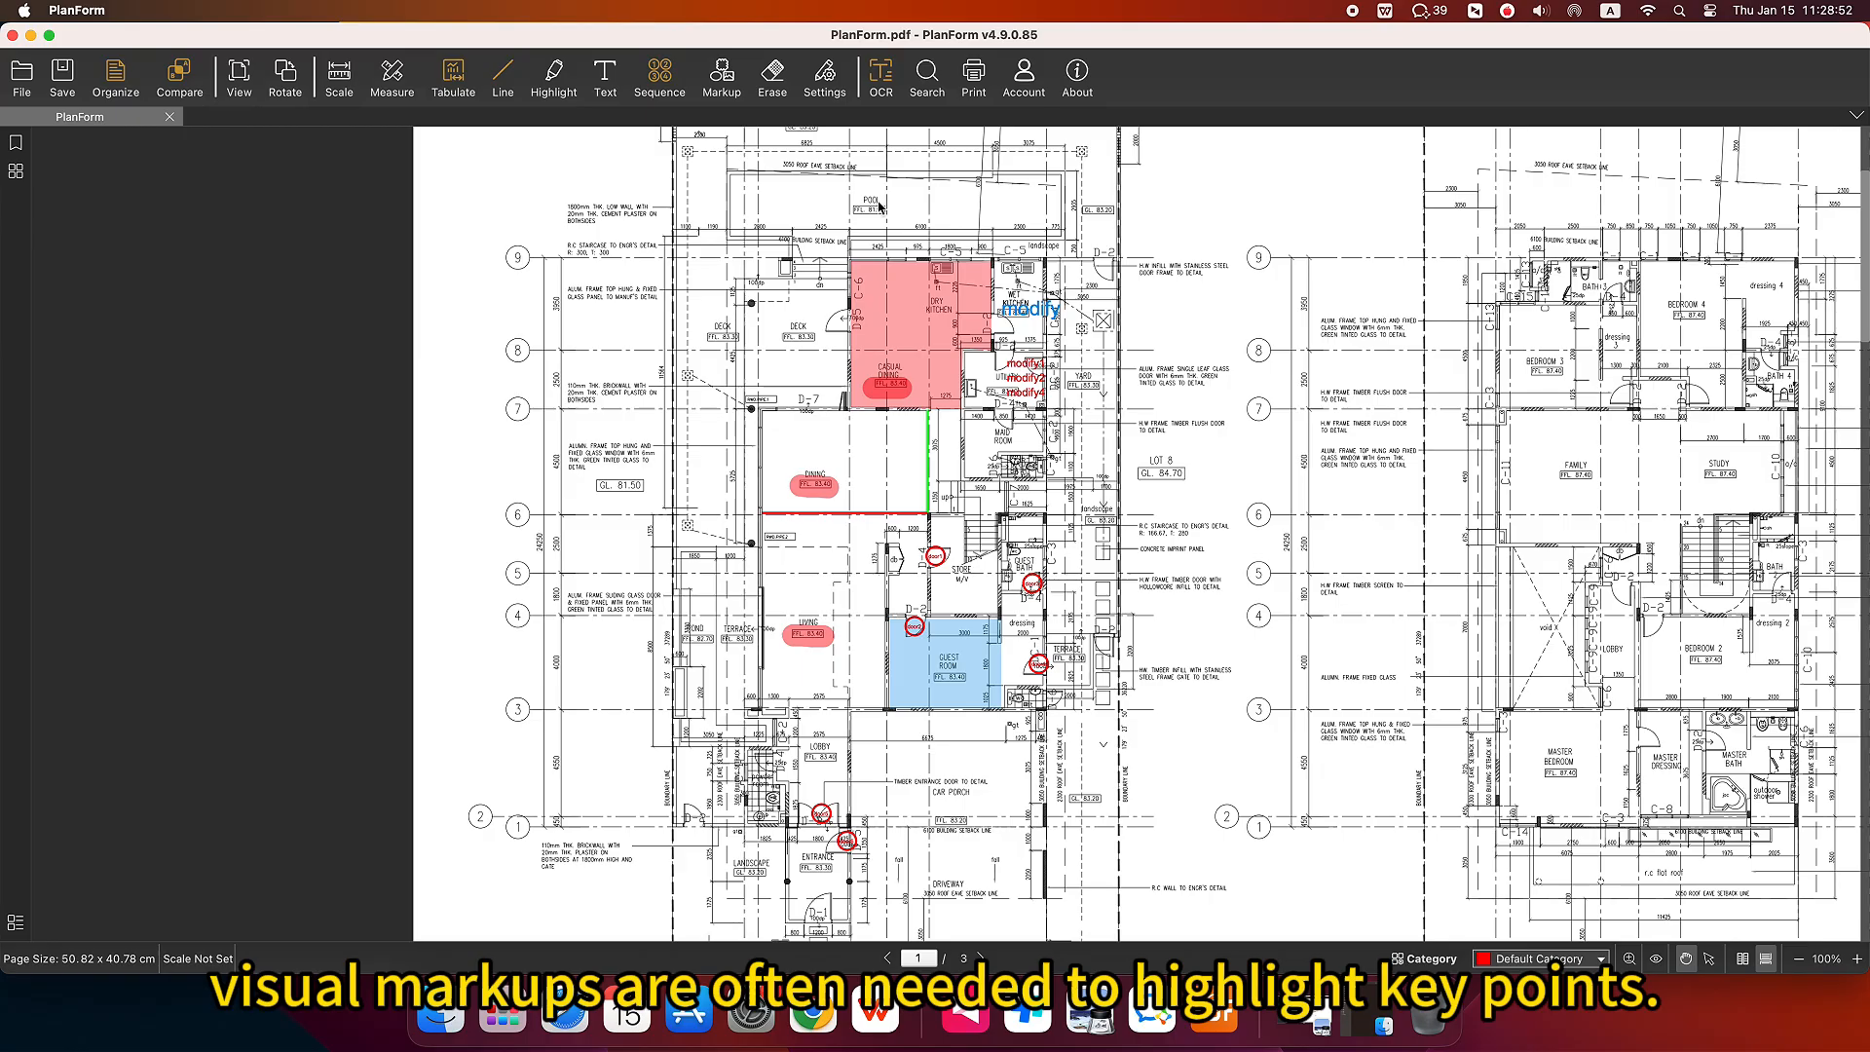
With the Pen, draw a loop around the ground floor Deck label, a stroke above Living and a tick over the Lobby.
click(730, 97)
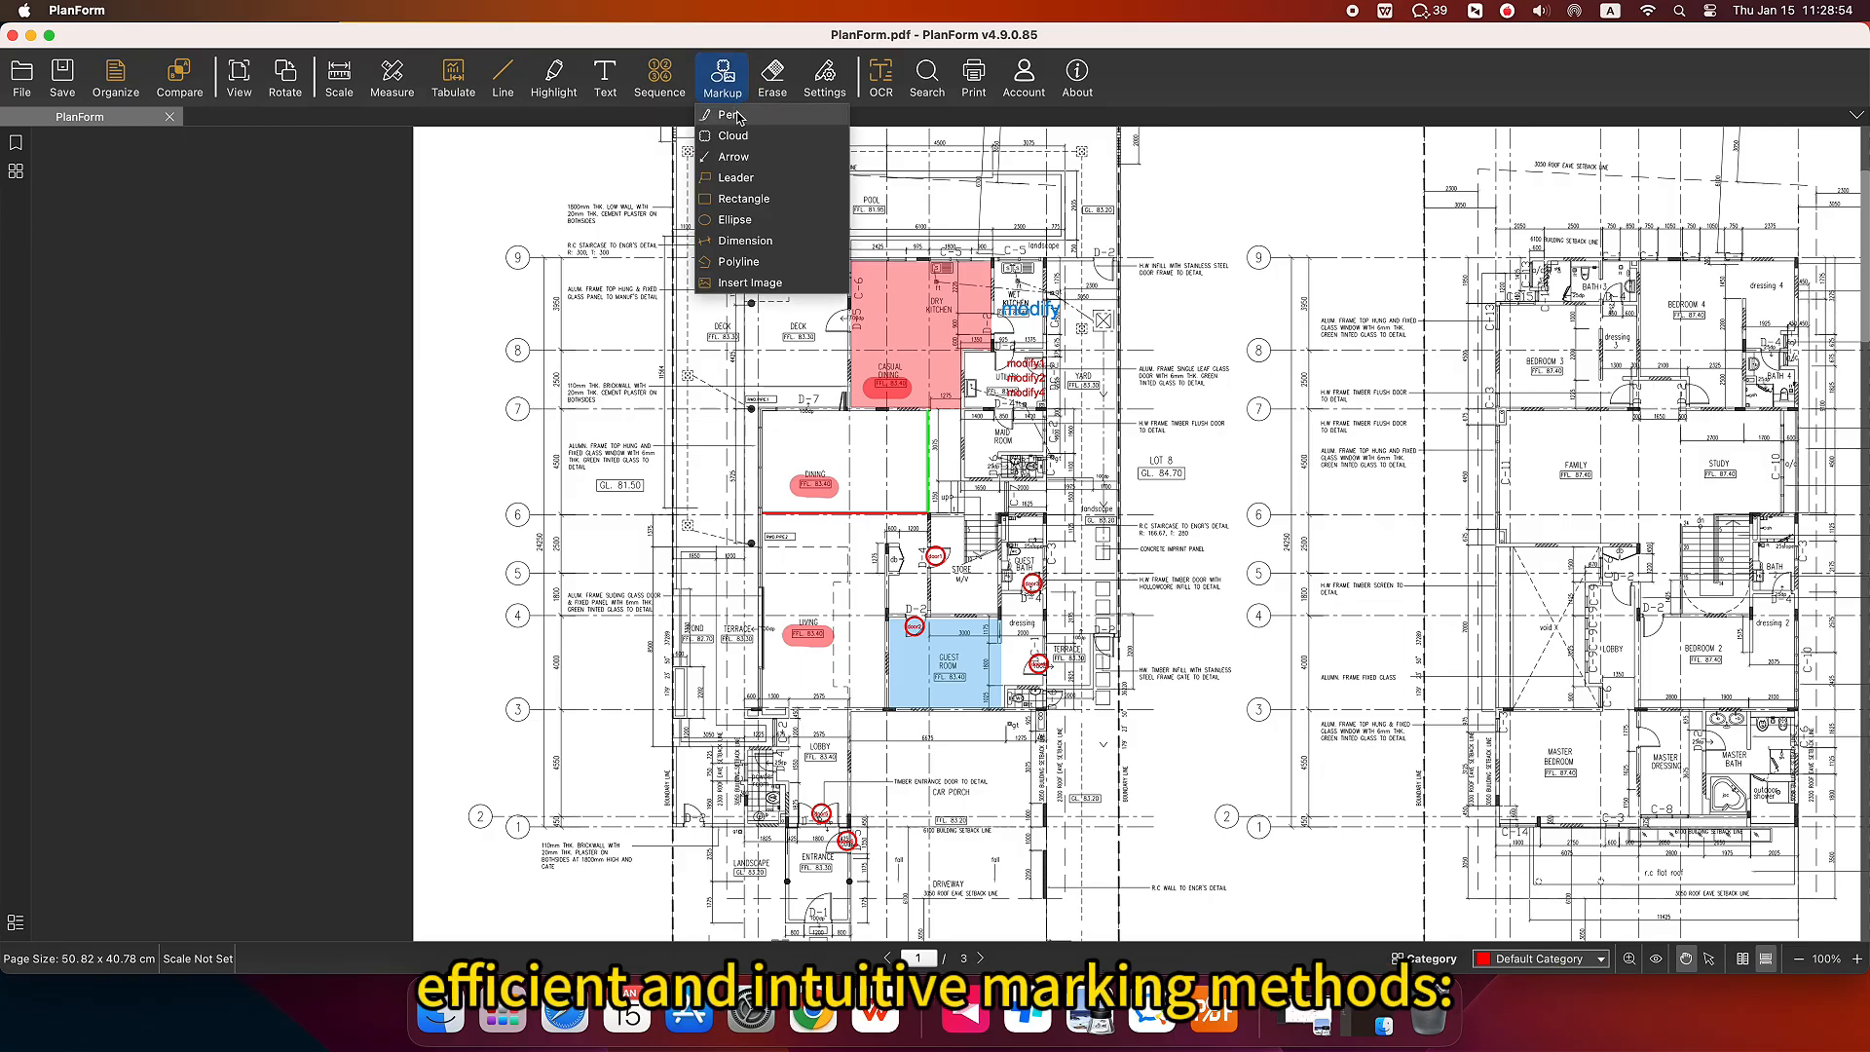
click(740, 115)
drag(782, 354, 768, 344)
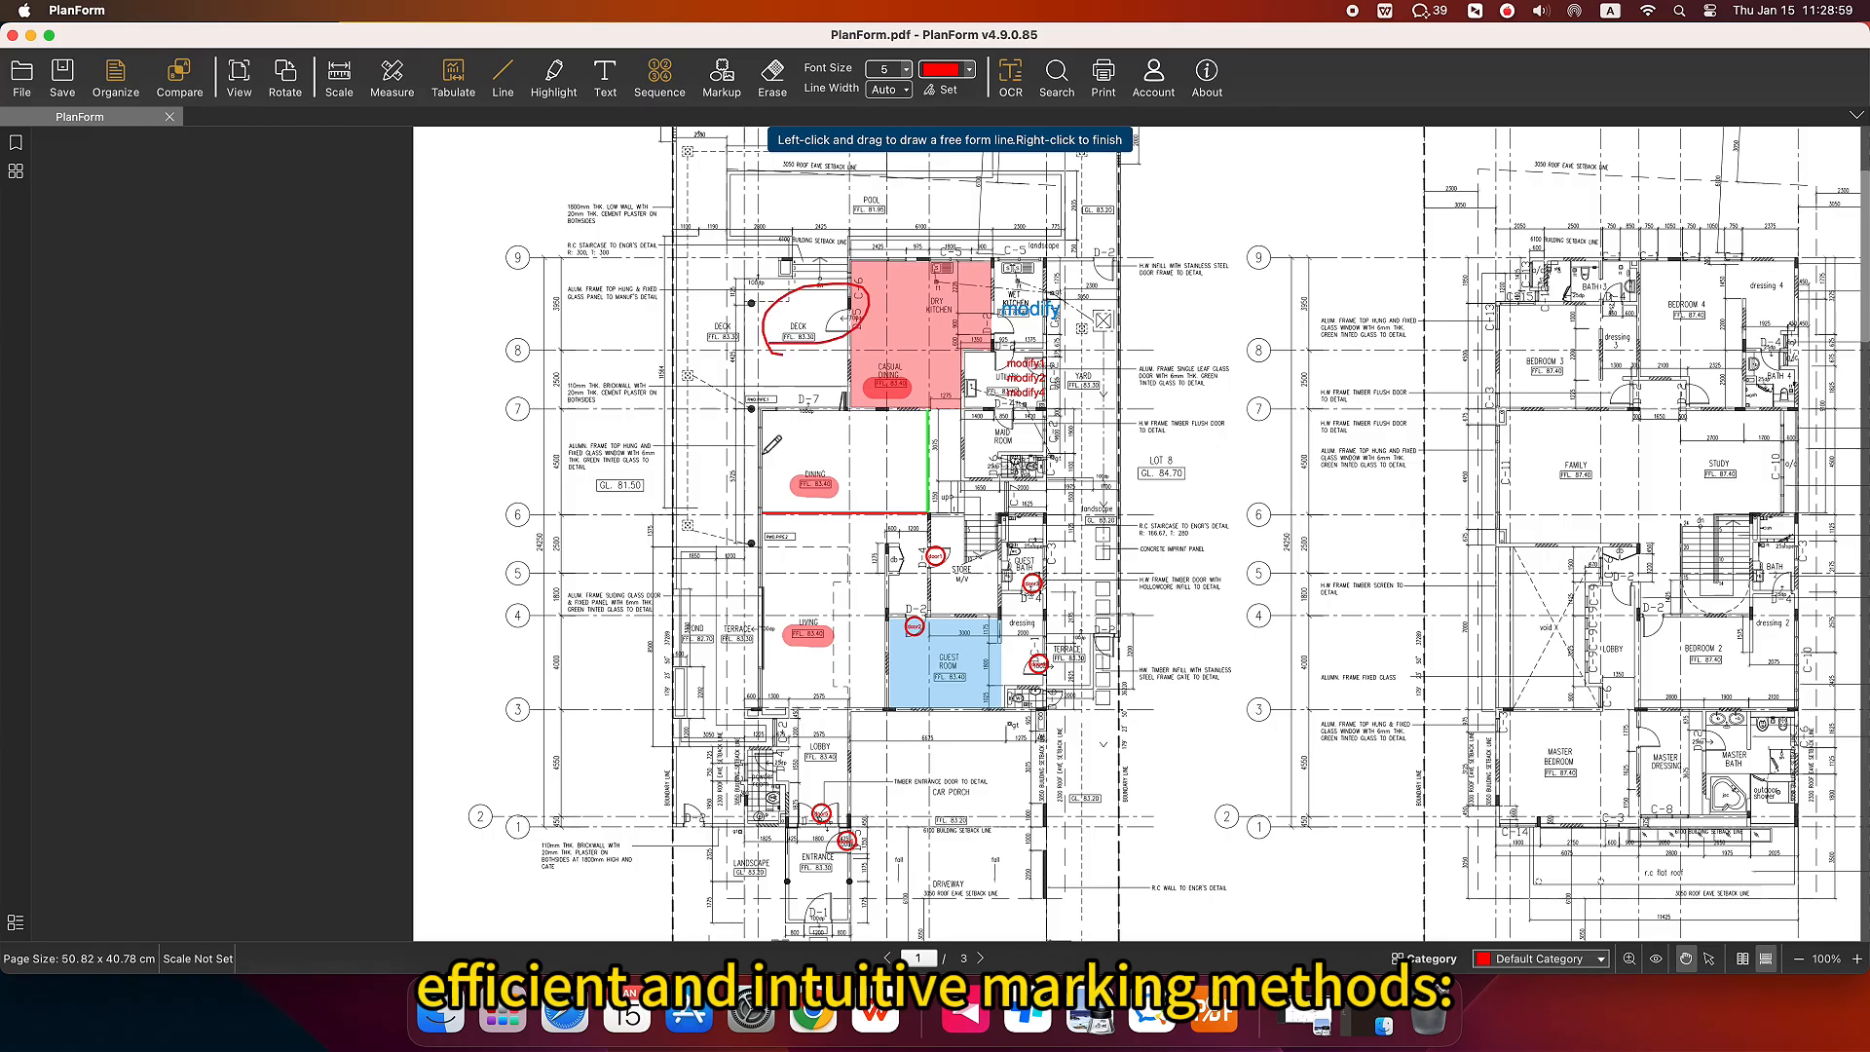
drag(778, 577, 881, 565)
drag(800, 745, 859, 691)
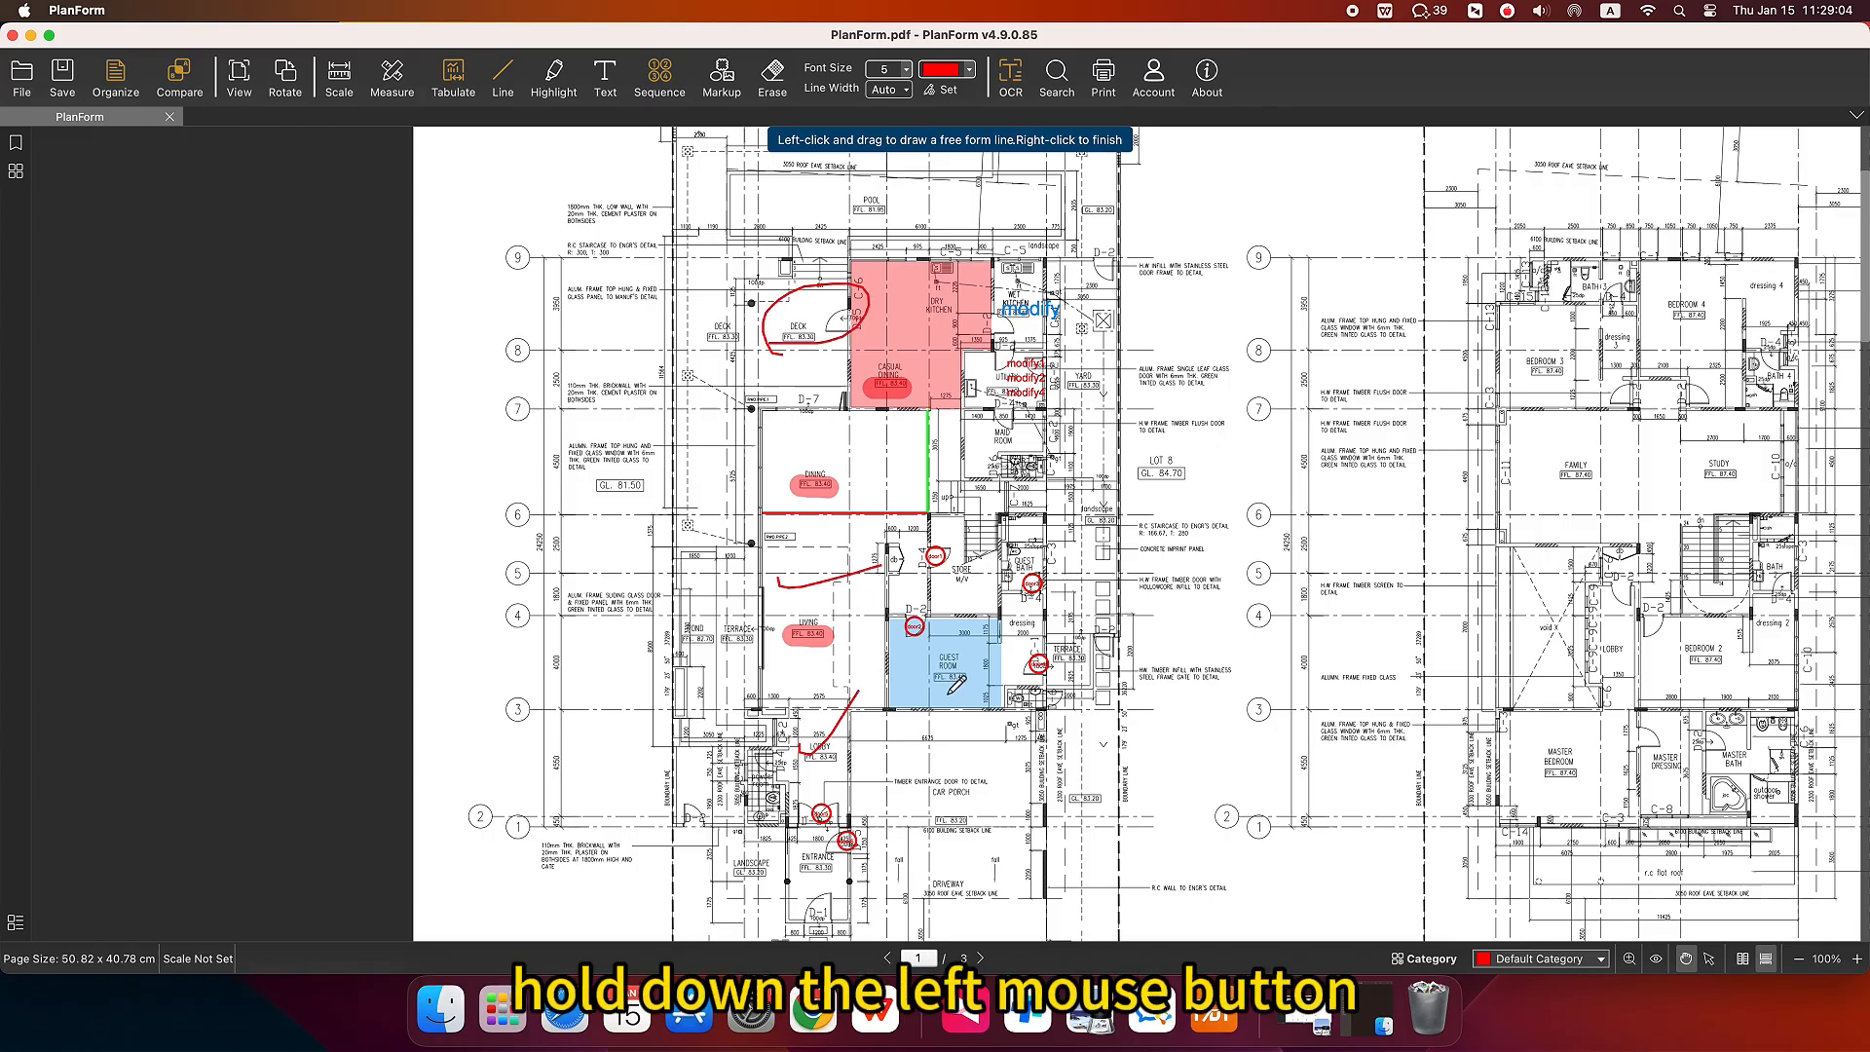
Move the Deck's pen loop slightly left, colour it green and reduce its line width.
right_click(814, 352)
click(815, 352)
drag(818, 326, 763, 289)
click(942, 70)
click(944, 244)
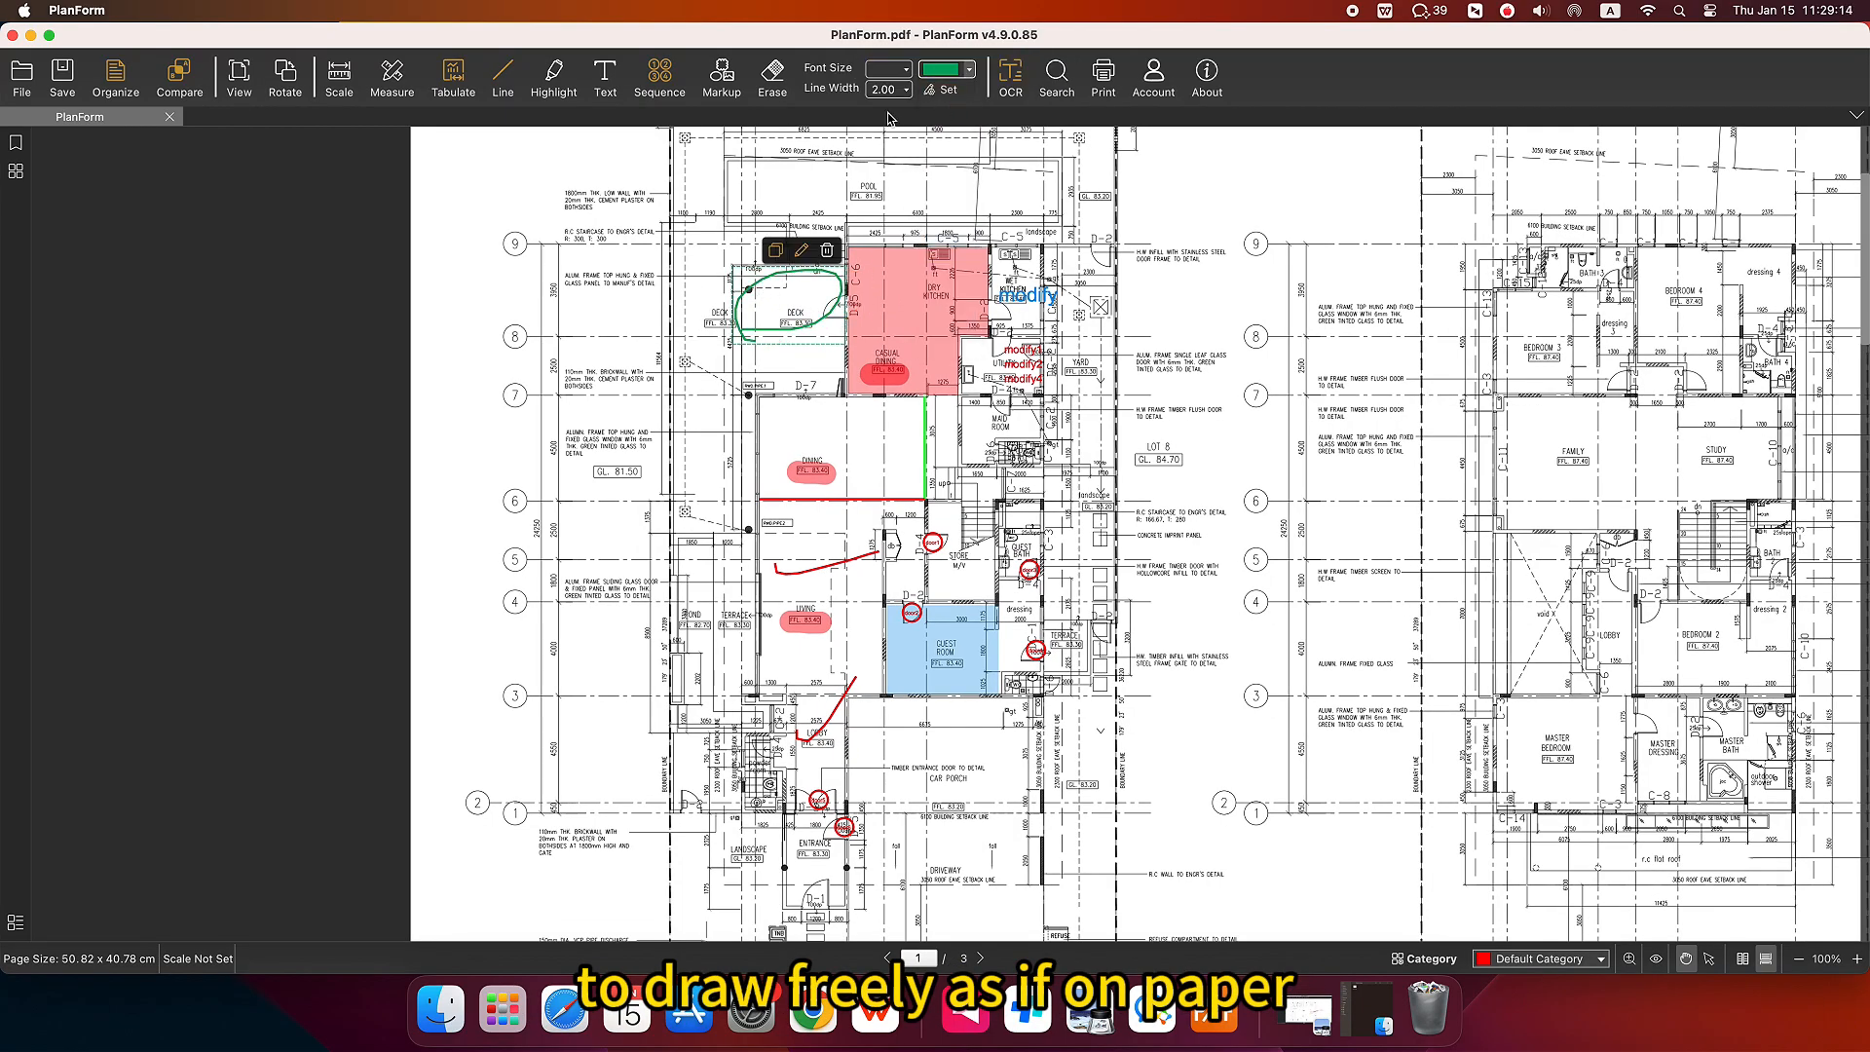
click(886, 89)
click(881, 117)
click(811, 370)
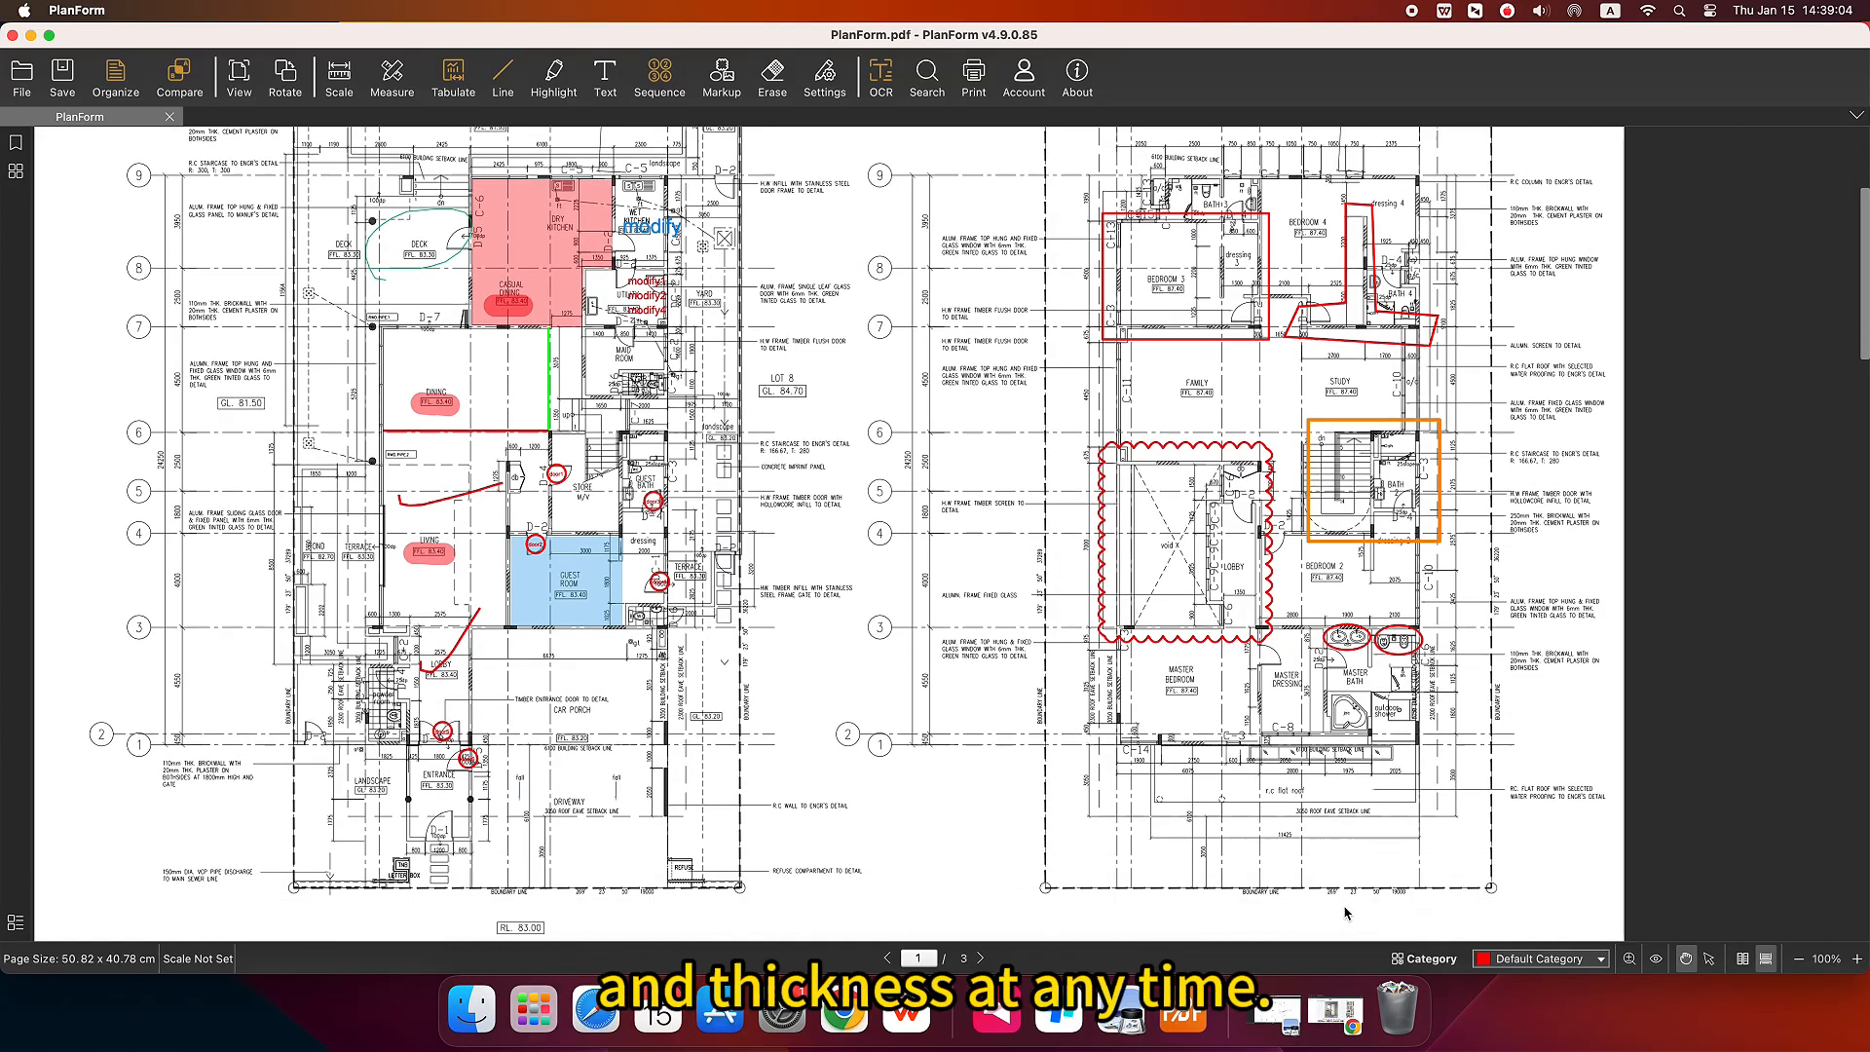
Draw an arrow on the first floor plan from outside the Master Bedroom to its upper right corner, just below the Lobby.
click(721, 78)
click(755, 164)
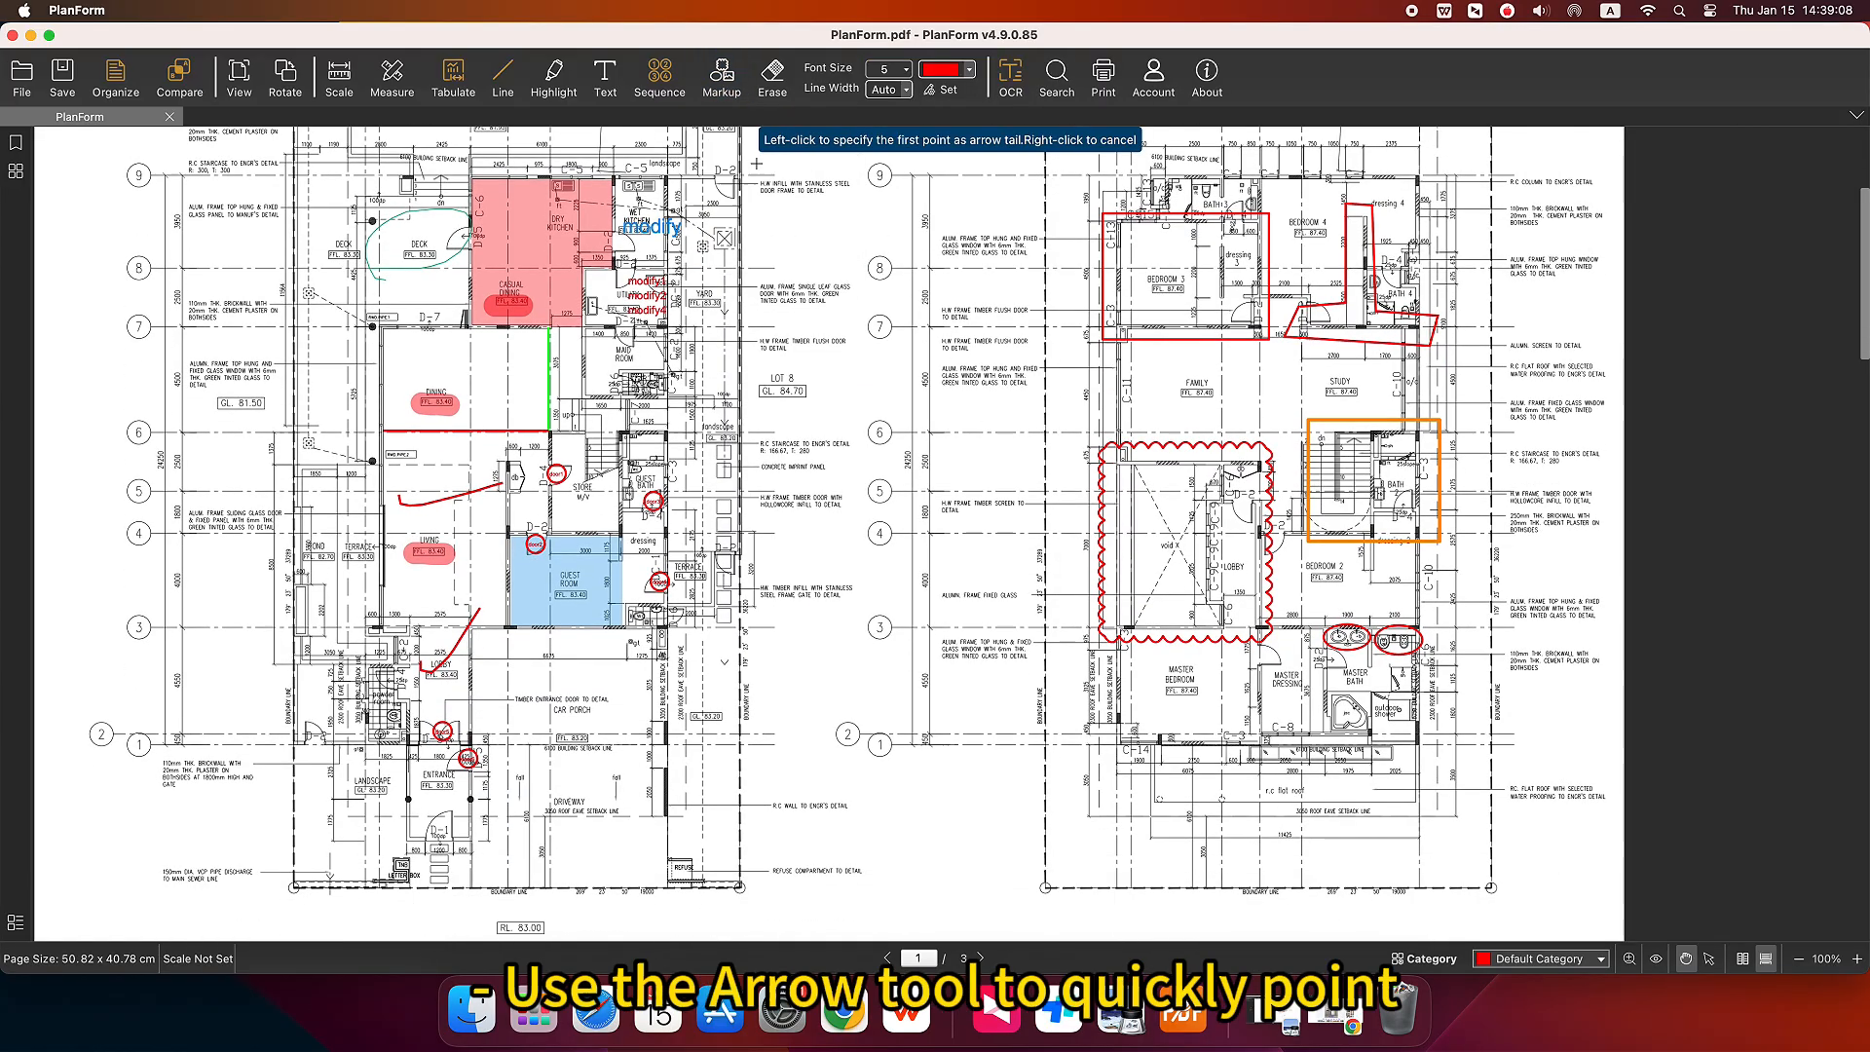
click(1020, 810)
click(1247, 666)
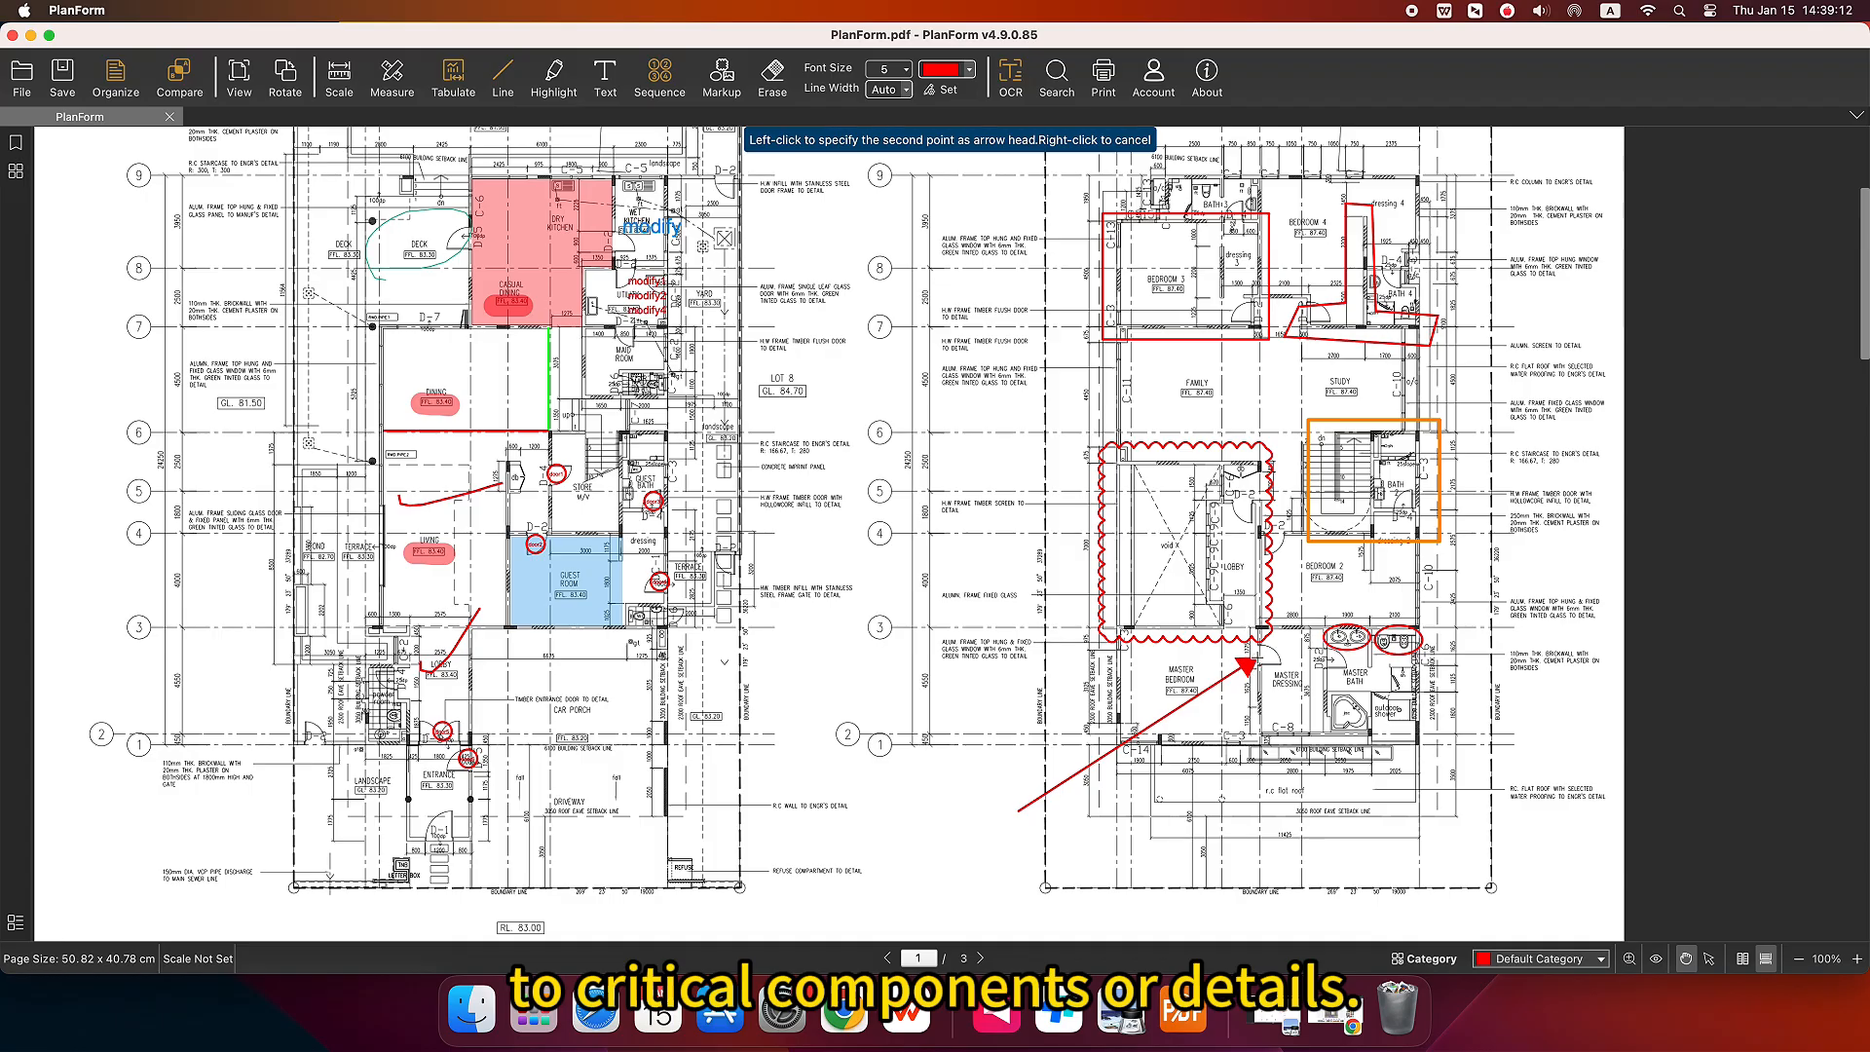
Attach a leader with the text "modify" to the right ellipse in the Master Bath, placing the text outside the plan.
click(722, 78)
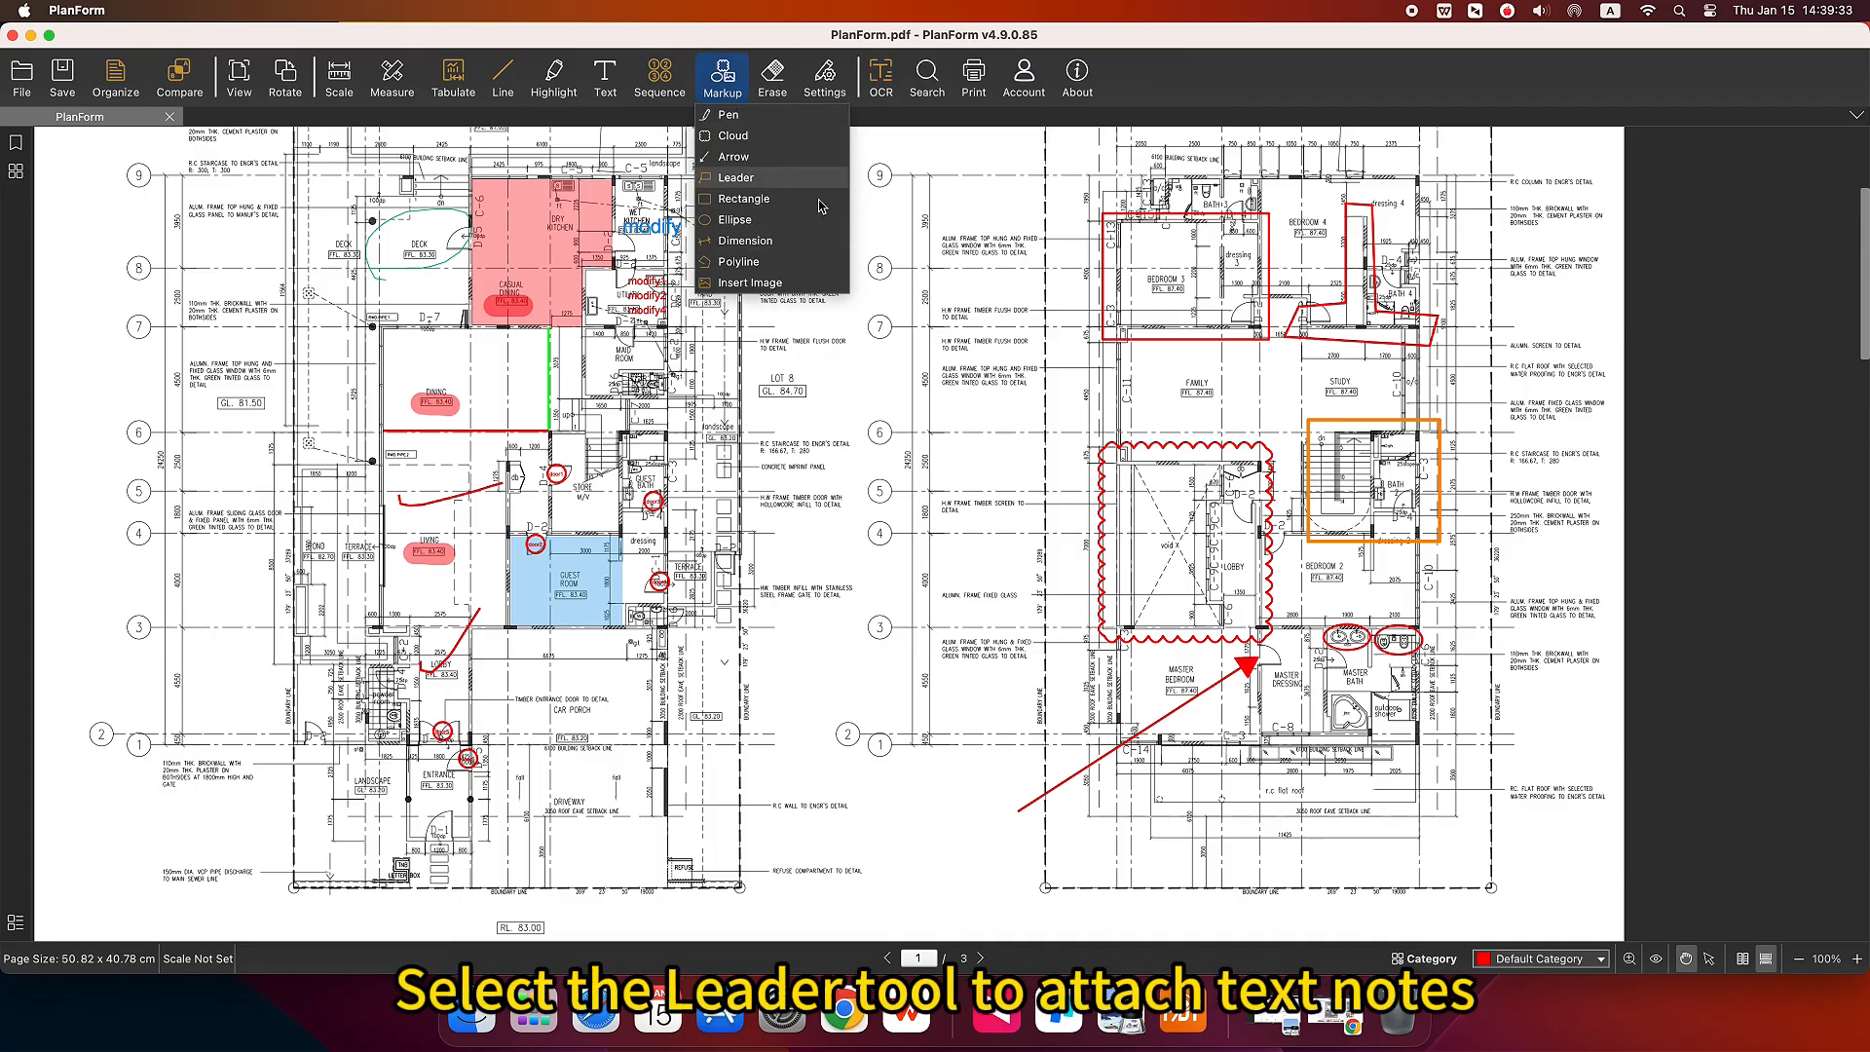
click(750, 177)
click(1403, 640)
click(1498, 695)
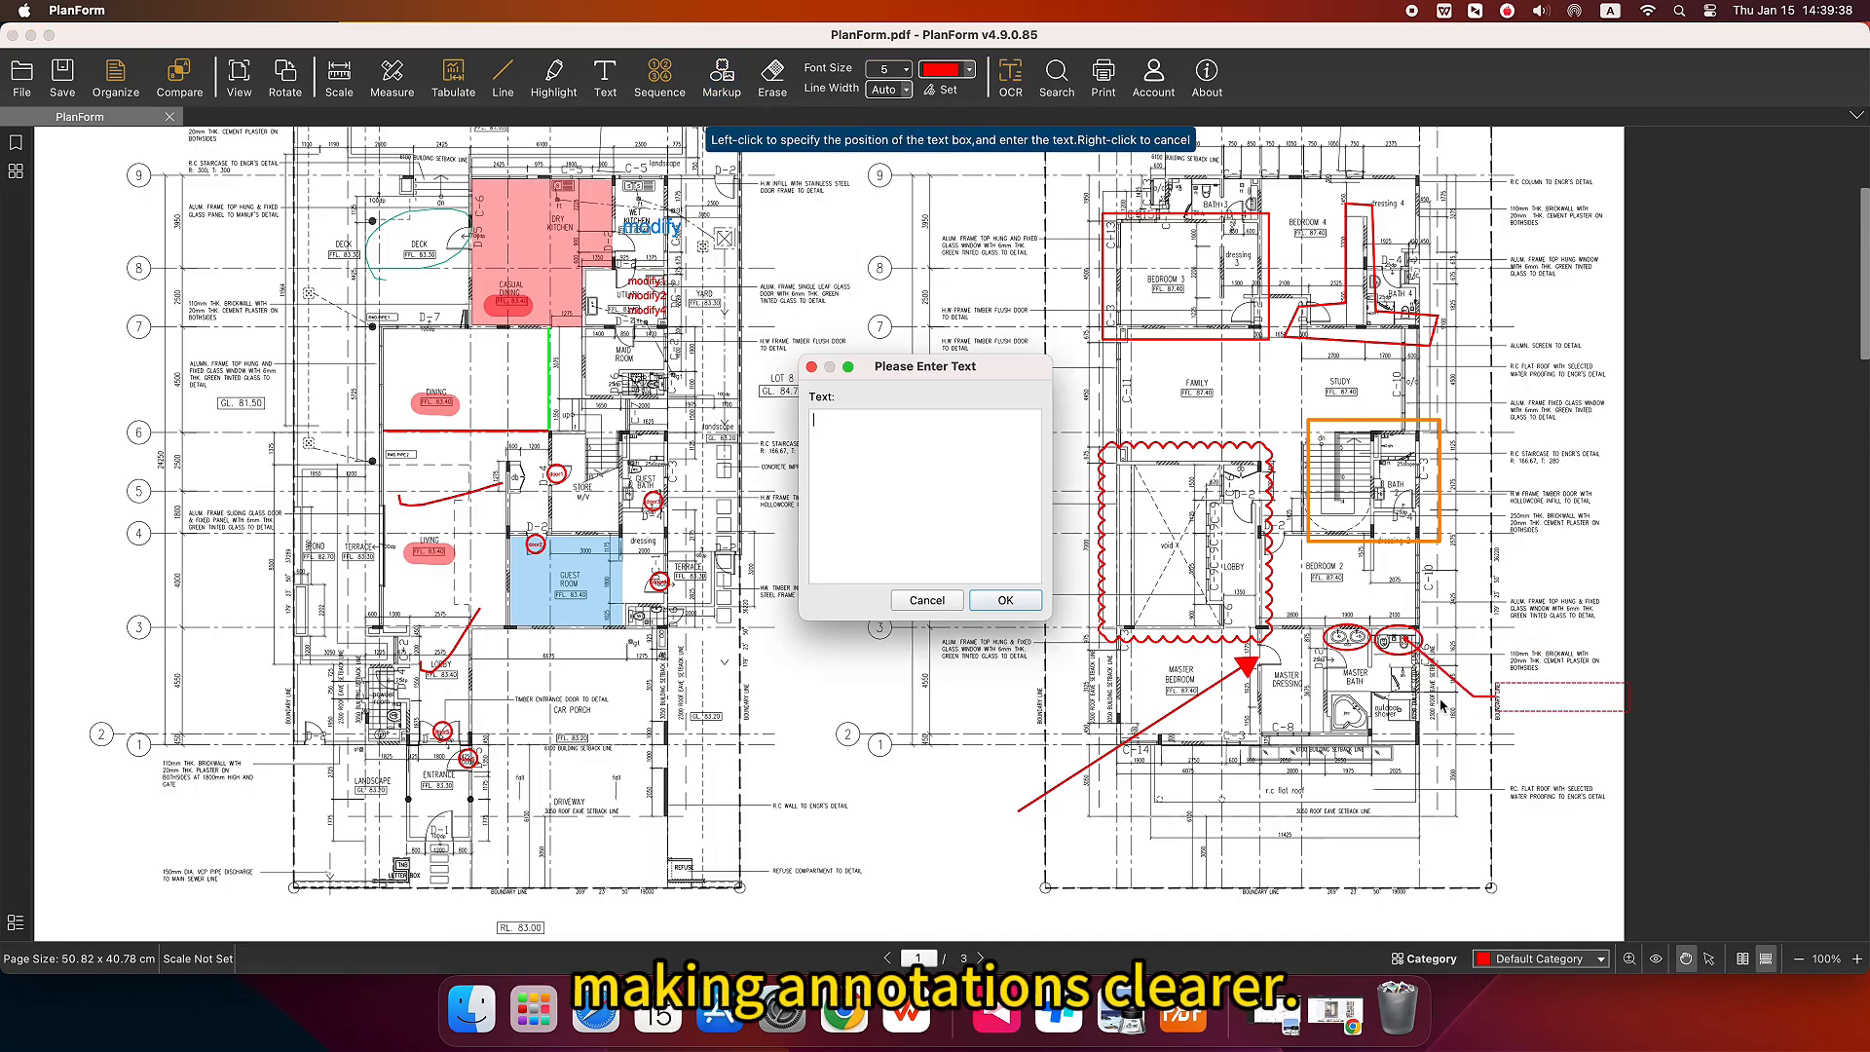
text(modi)
text(fy)
key(Return)
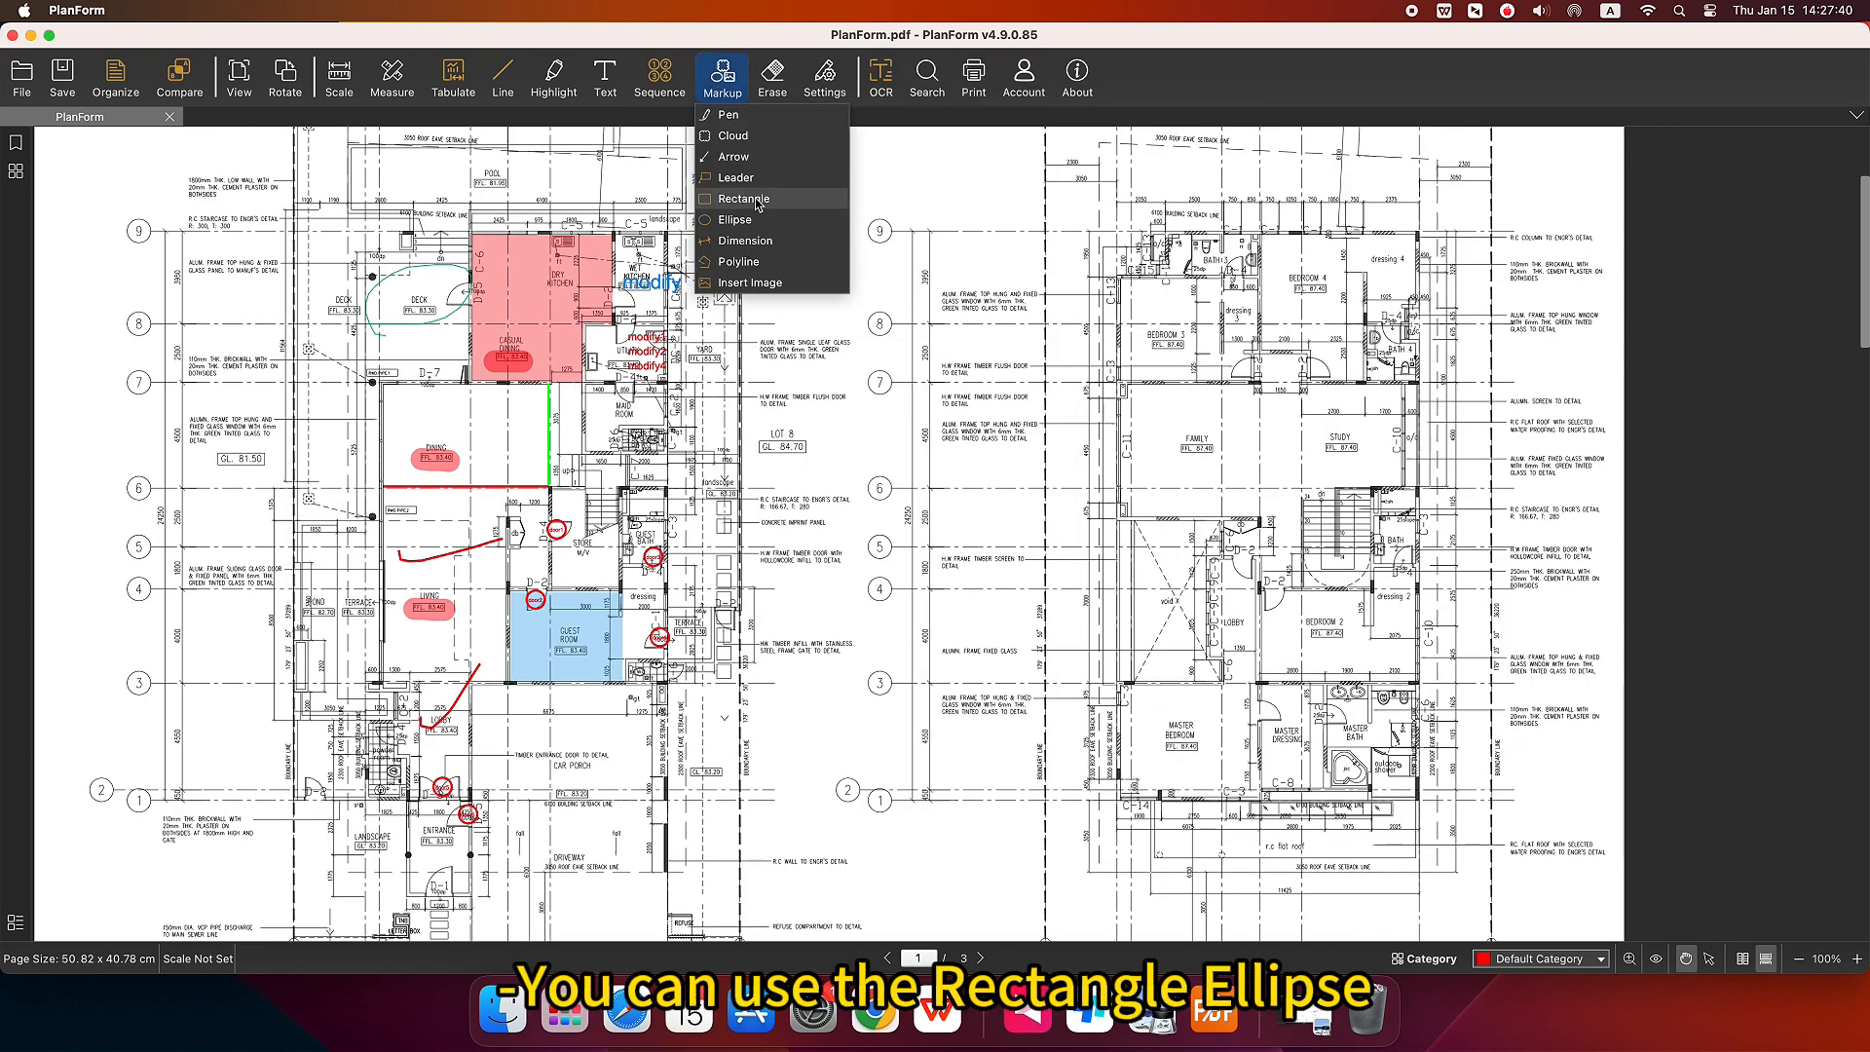
Draw a rectangle markup around Bedroom 3 on the first floor plan.
click(755, 195)
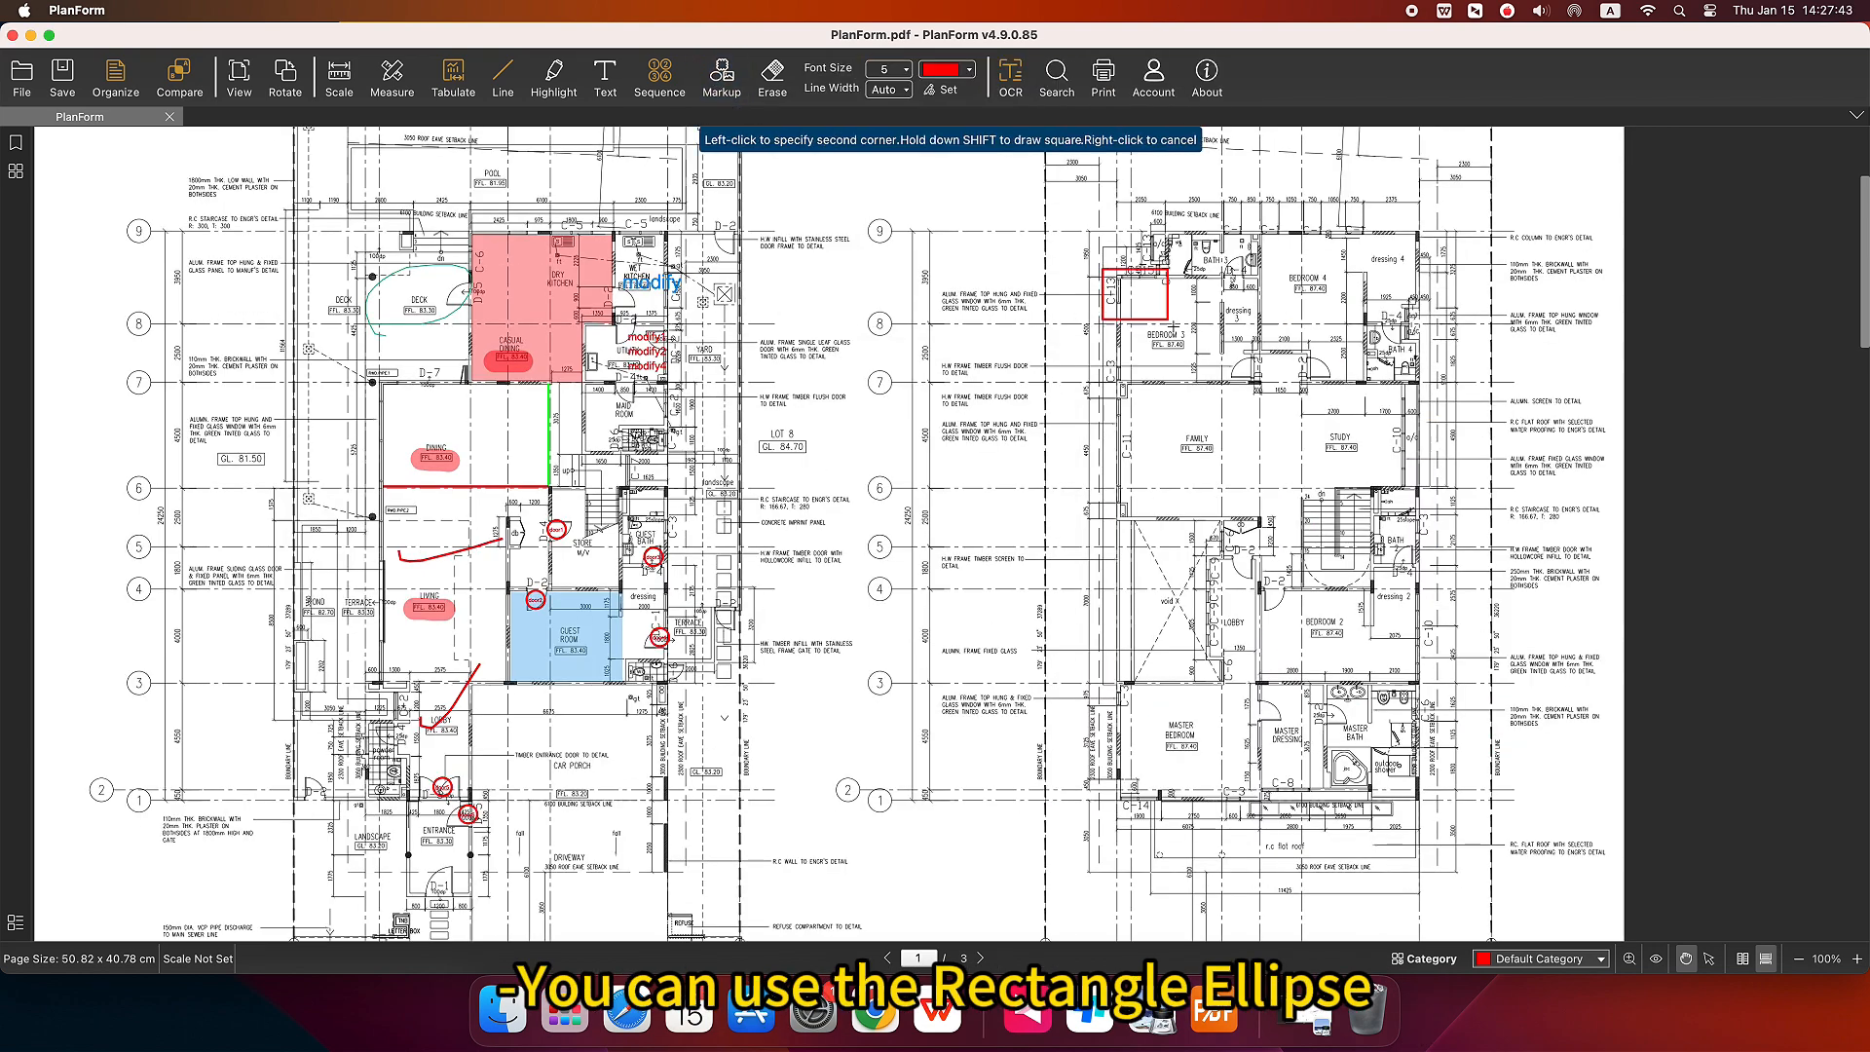
click(1103, 270)
click(1268, 394)
right_click(1414, 493)
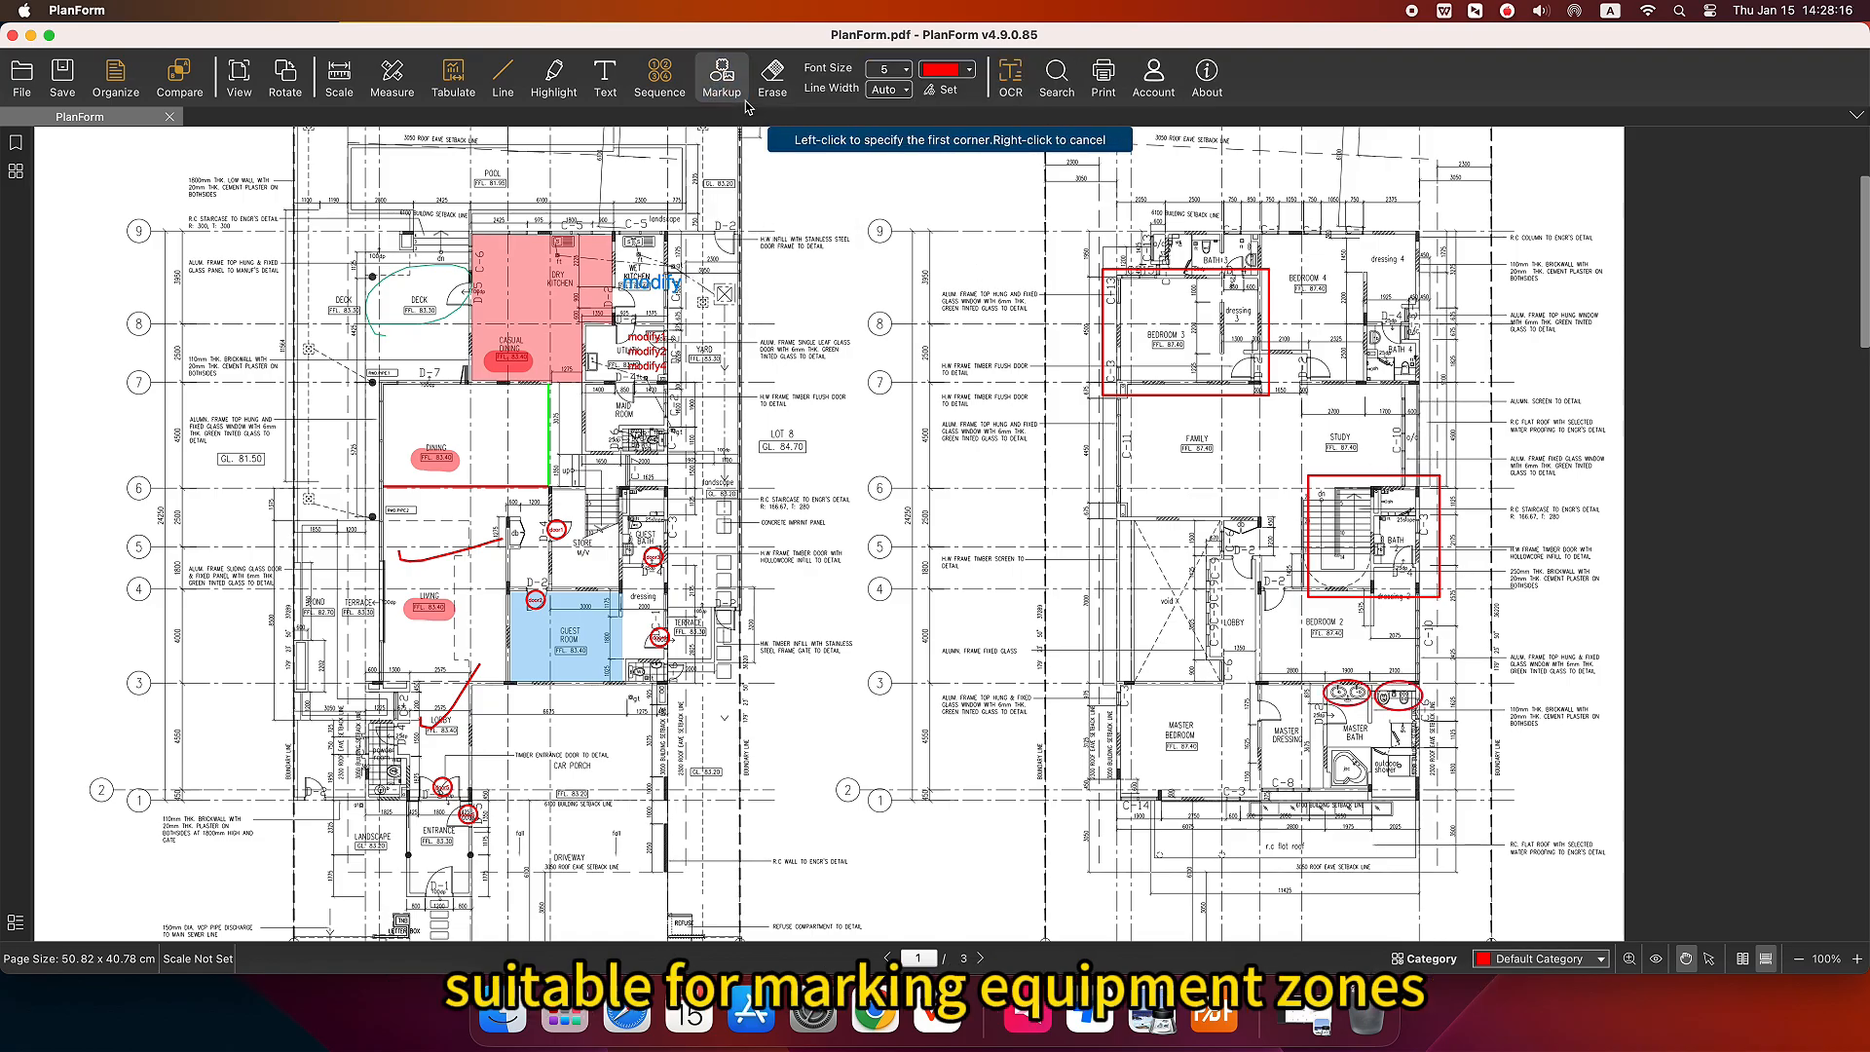
Draw a closed polyline markup on the first floor plan, running between Bedroom 4 and Bath 4 and along the Study's upper edge.
click(721, 73)
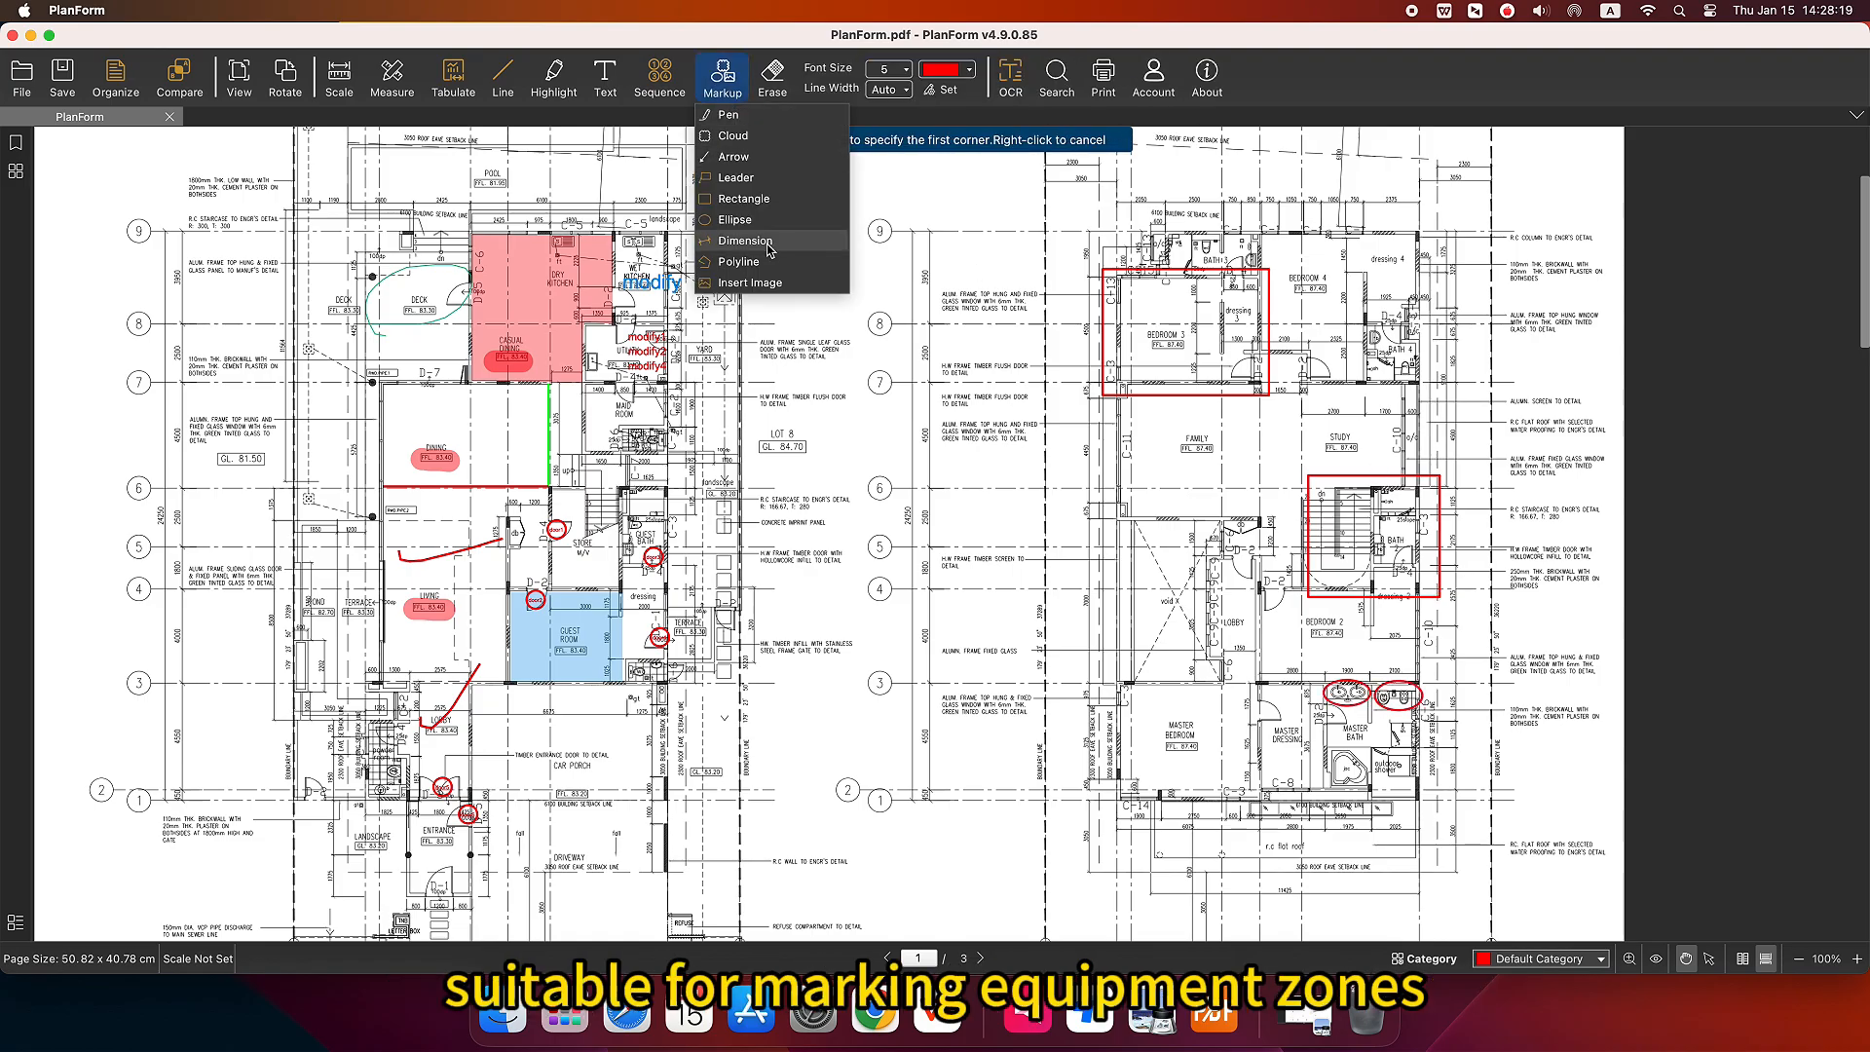
click(764, 248)
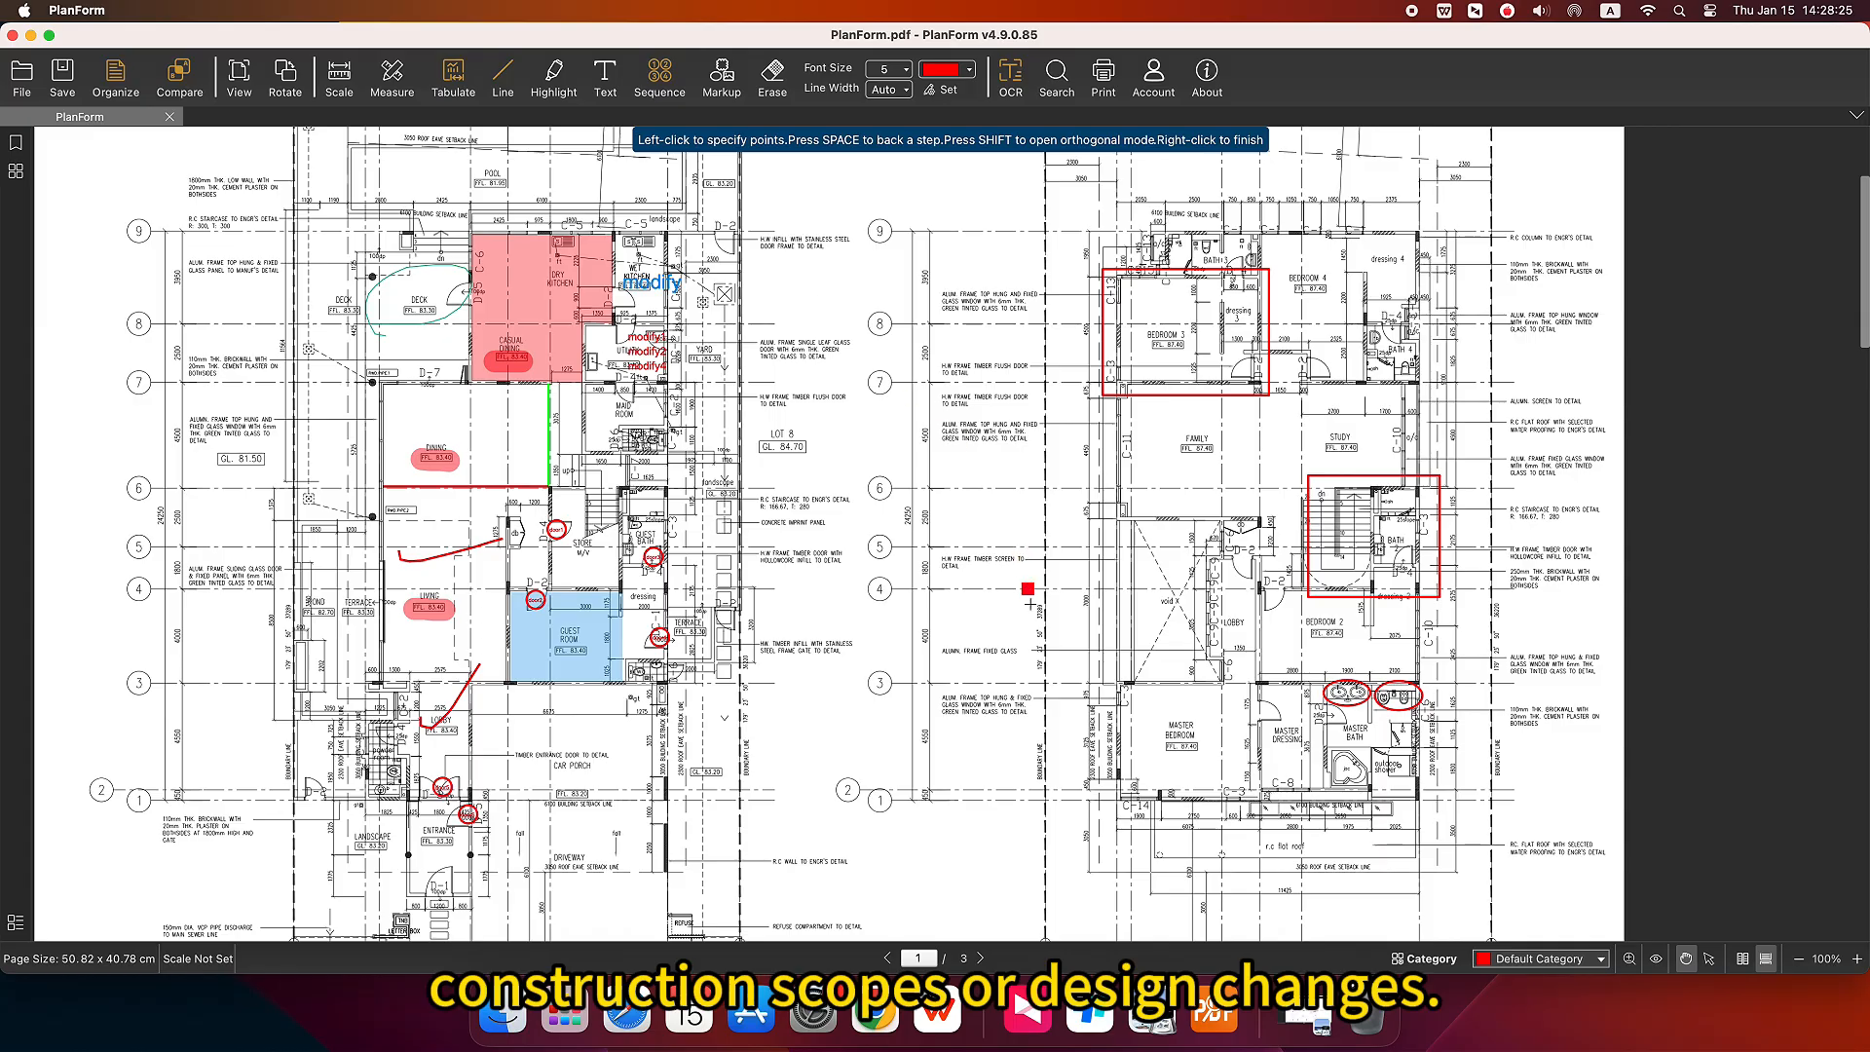
click(1302, 362)
click(1345, 359)
click(1346, 259)
click(1372, 261)
click(1376, 367)
click(1437, 371)
click(1430, 400)
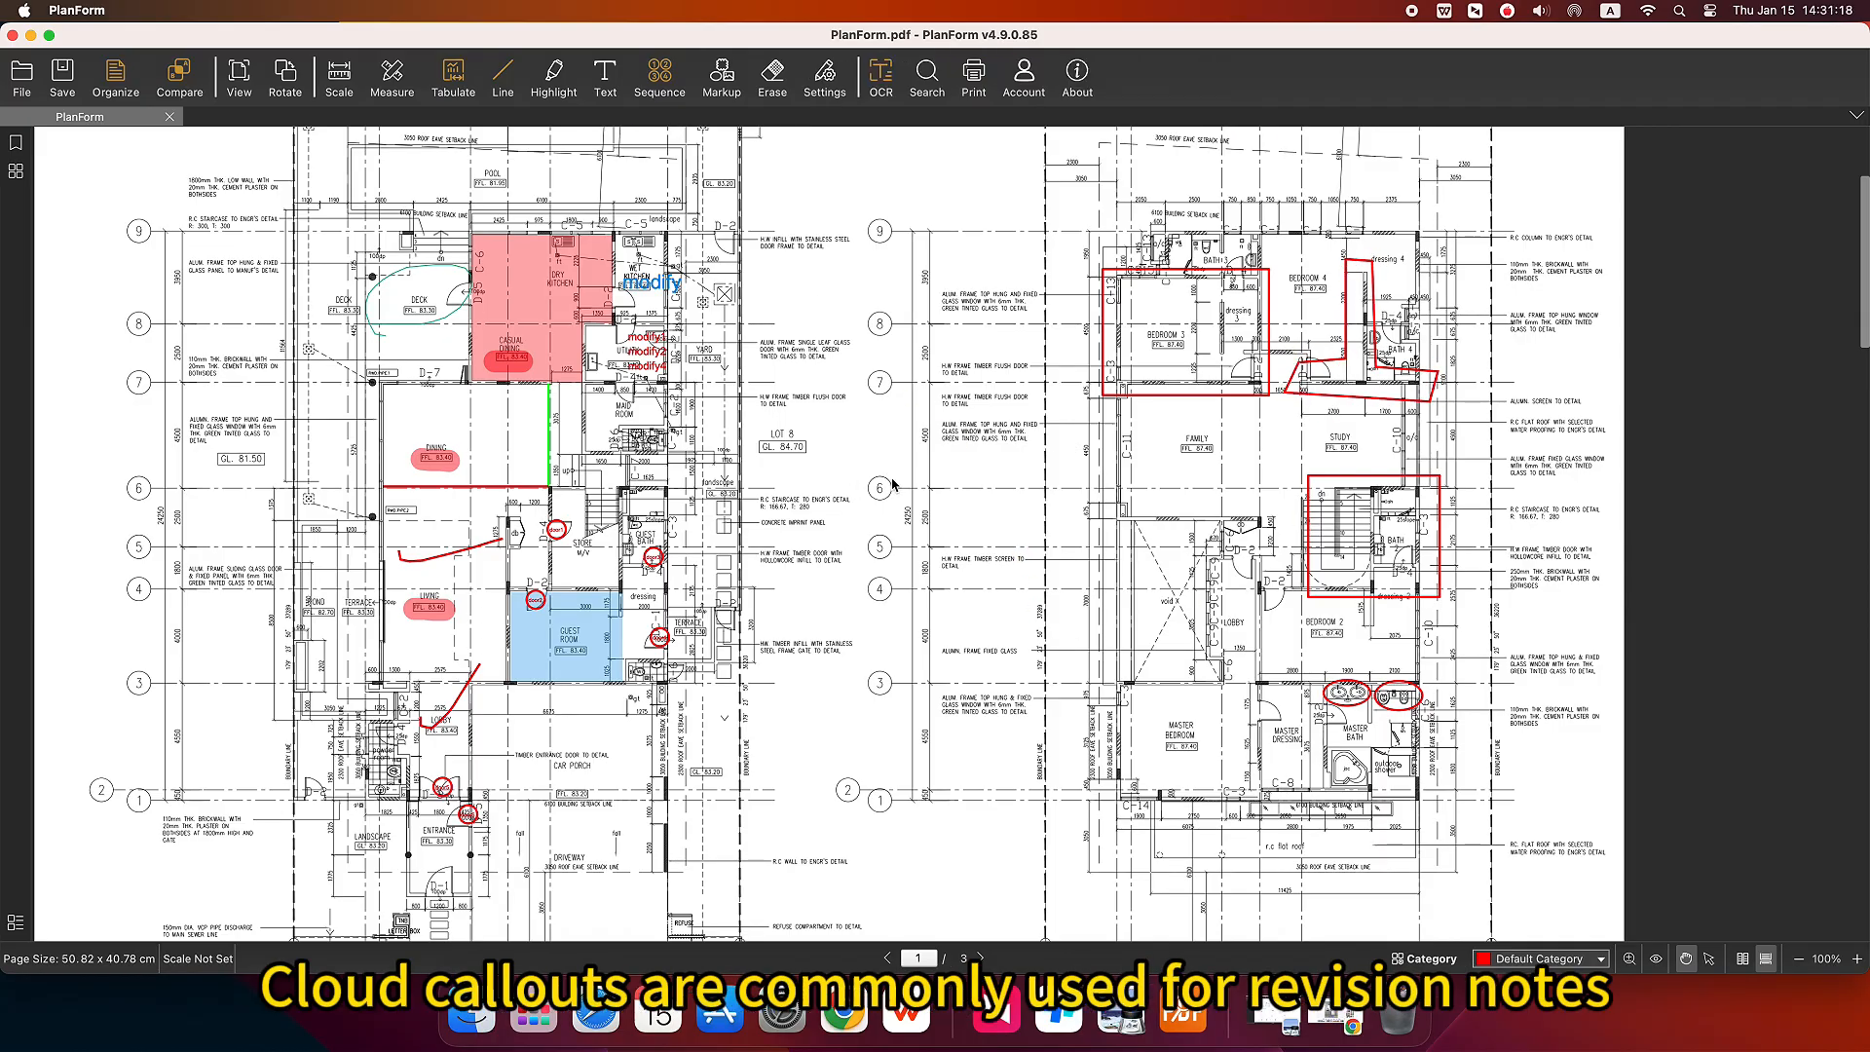
Draw a cloud markup around the void and Lobby on the first floor plan.
click(721, 73)
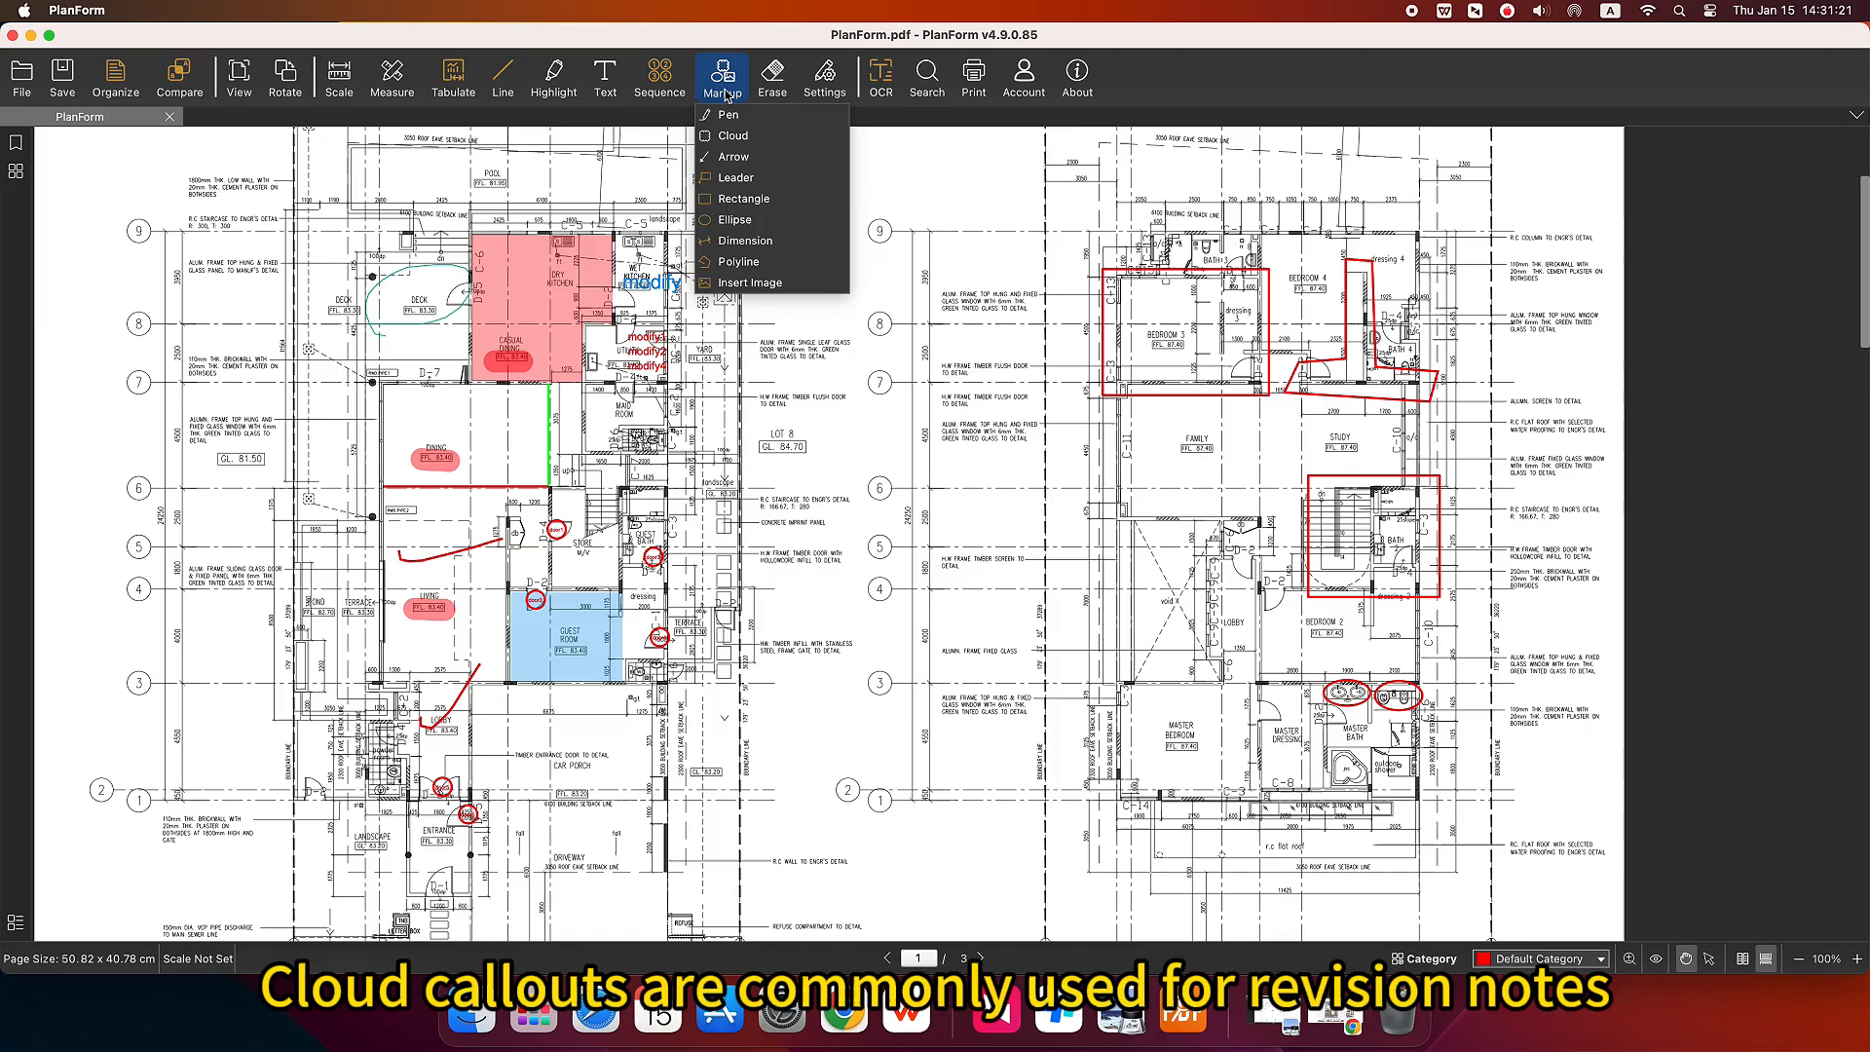
click(755, 139)
click(1098, 499)
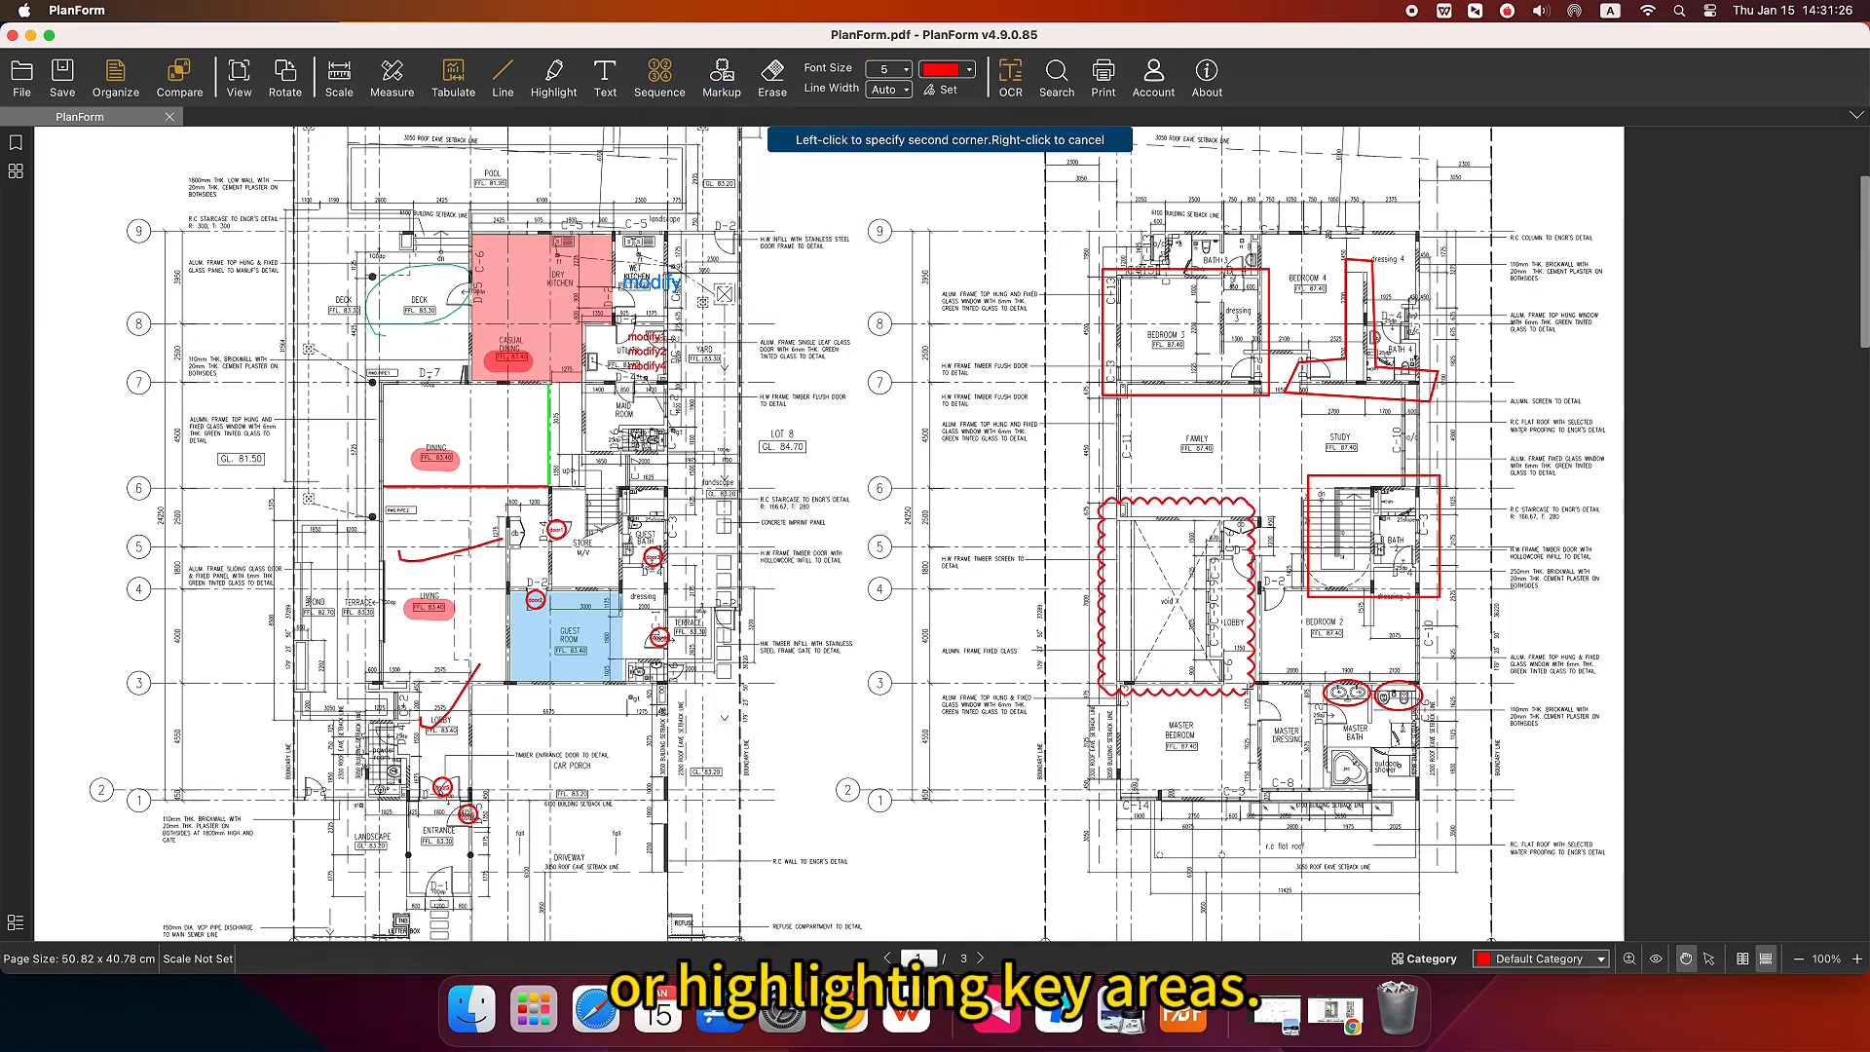
click(1270, 697)
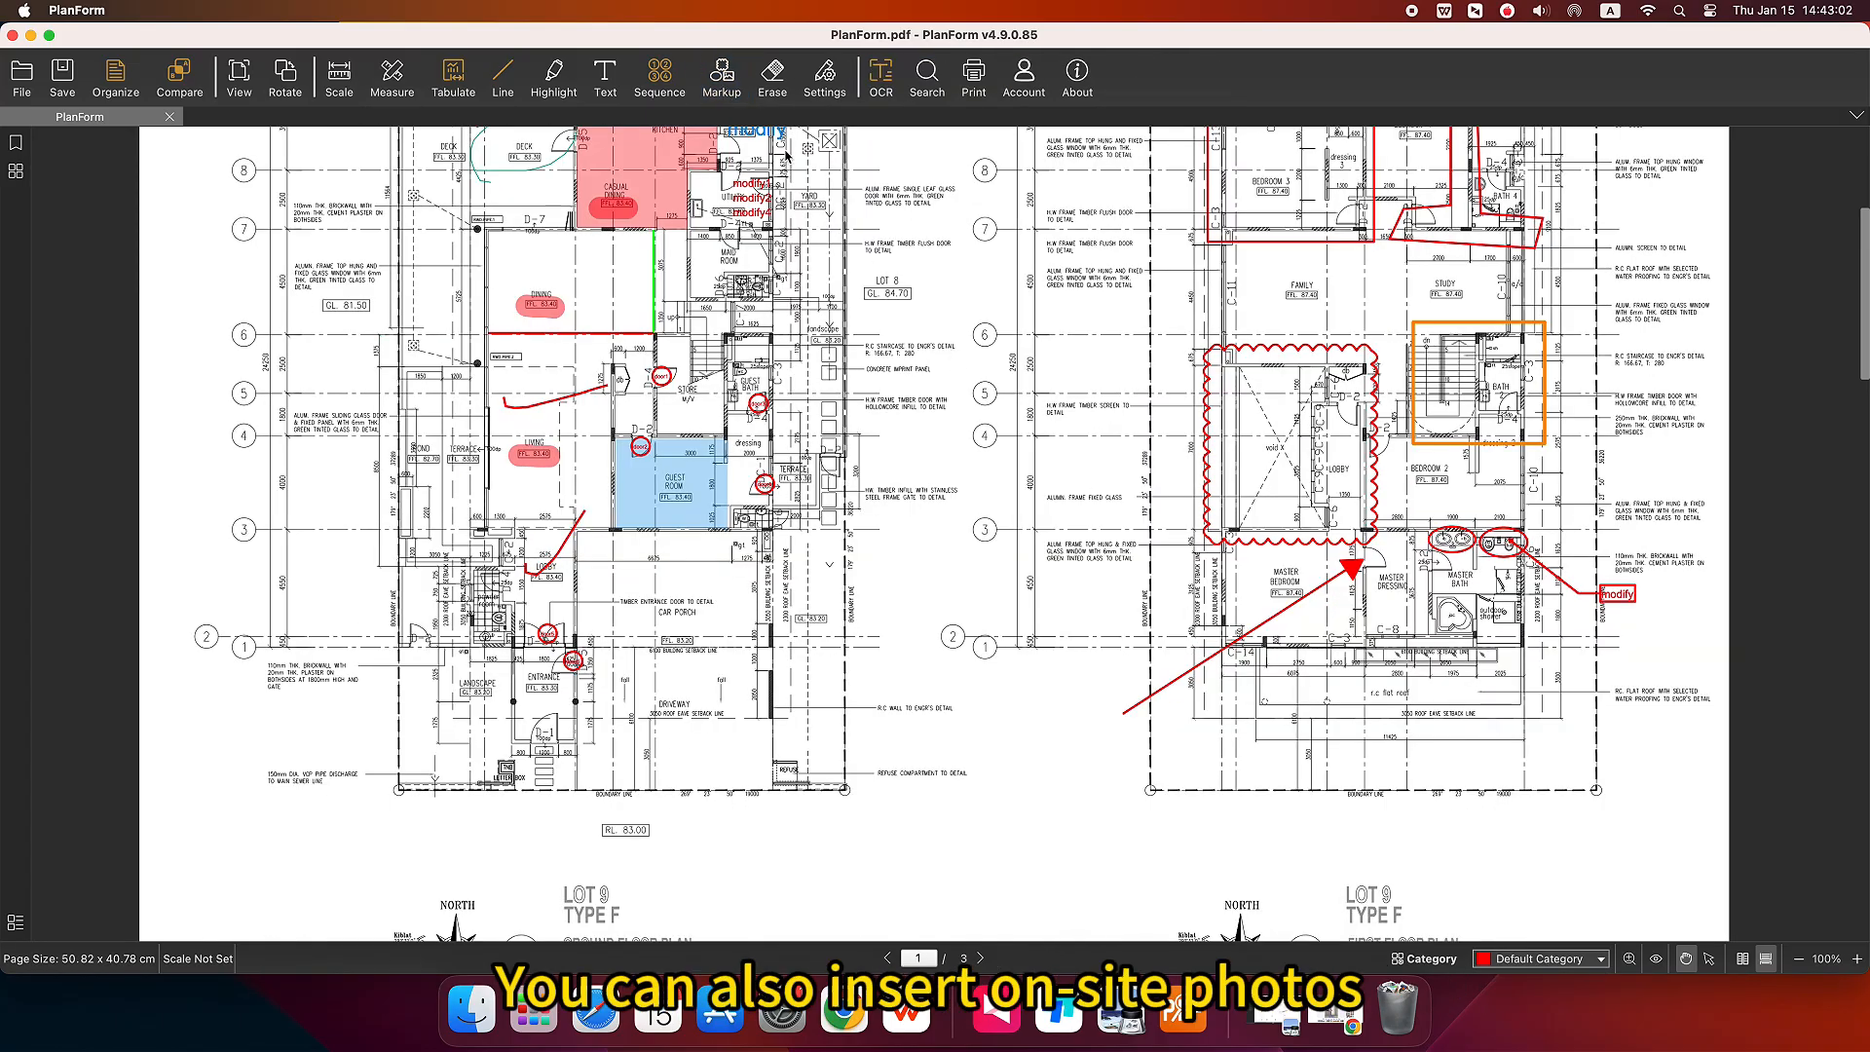
Insert the image 49431-10864164.jpg from the Desktop between the ground floor and first floor plans.
click(721, 73)
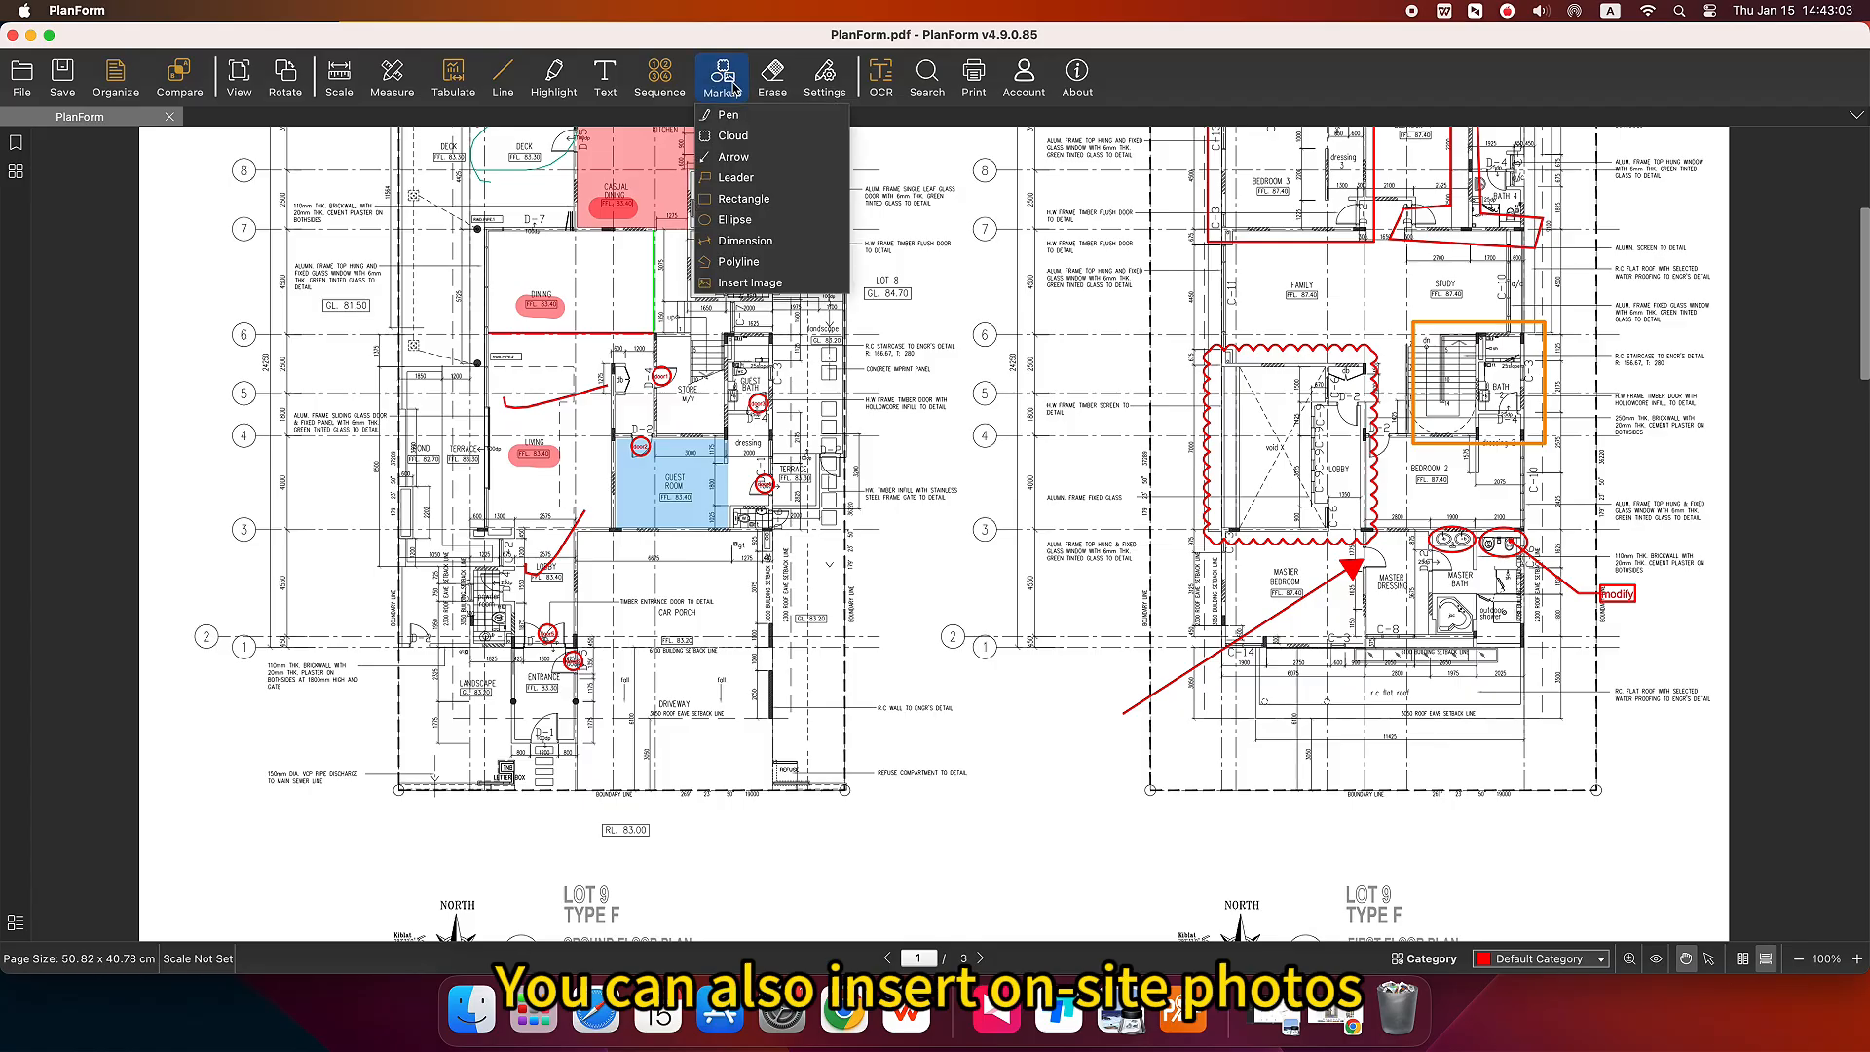
click(764, 282)
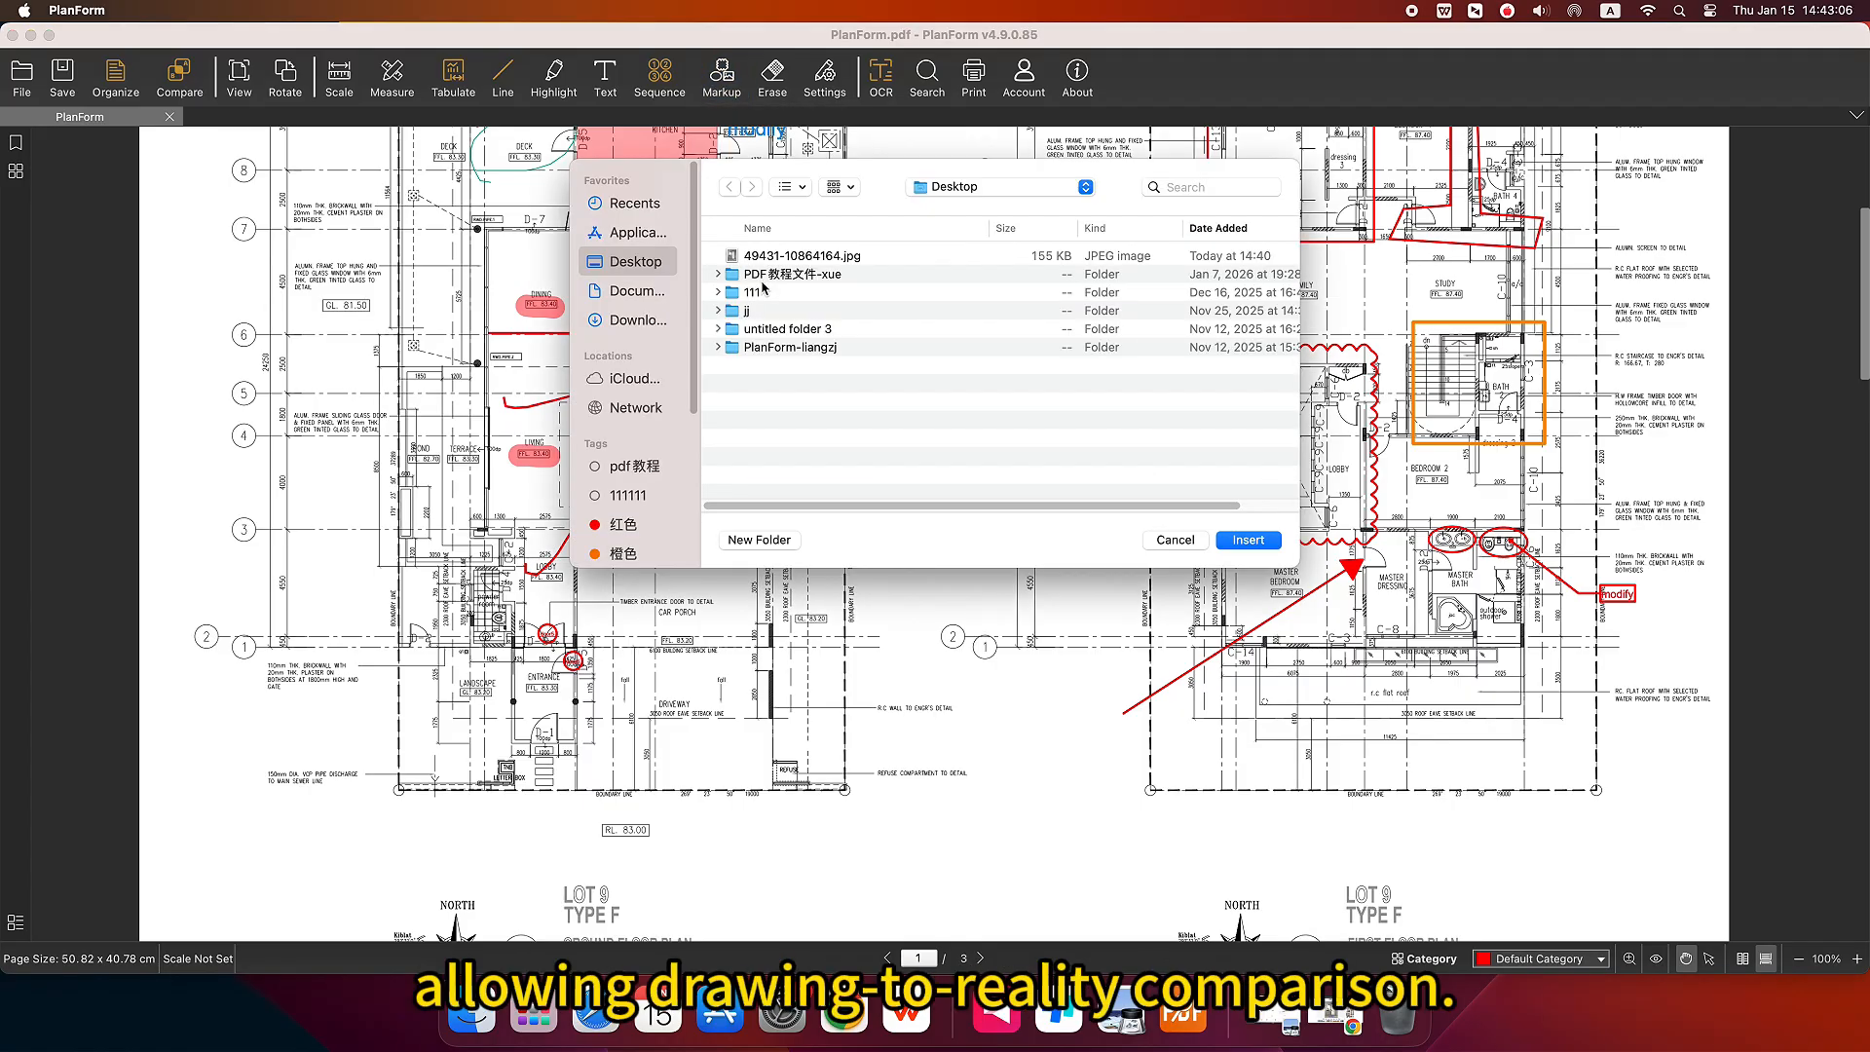
click(793, 259)
double_click(793, 259)
click(1016, 767)
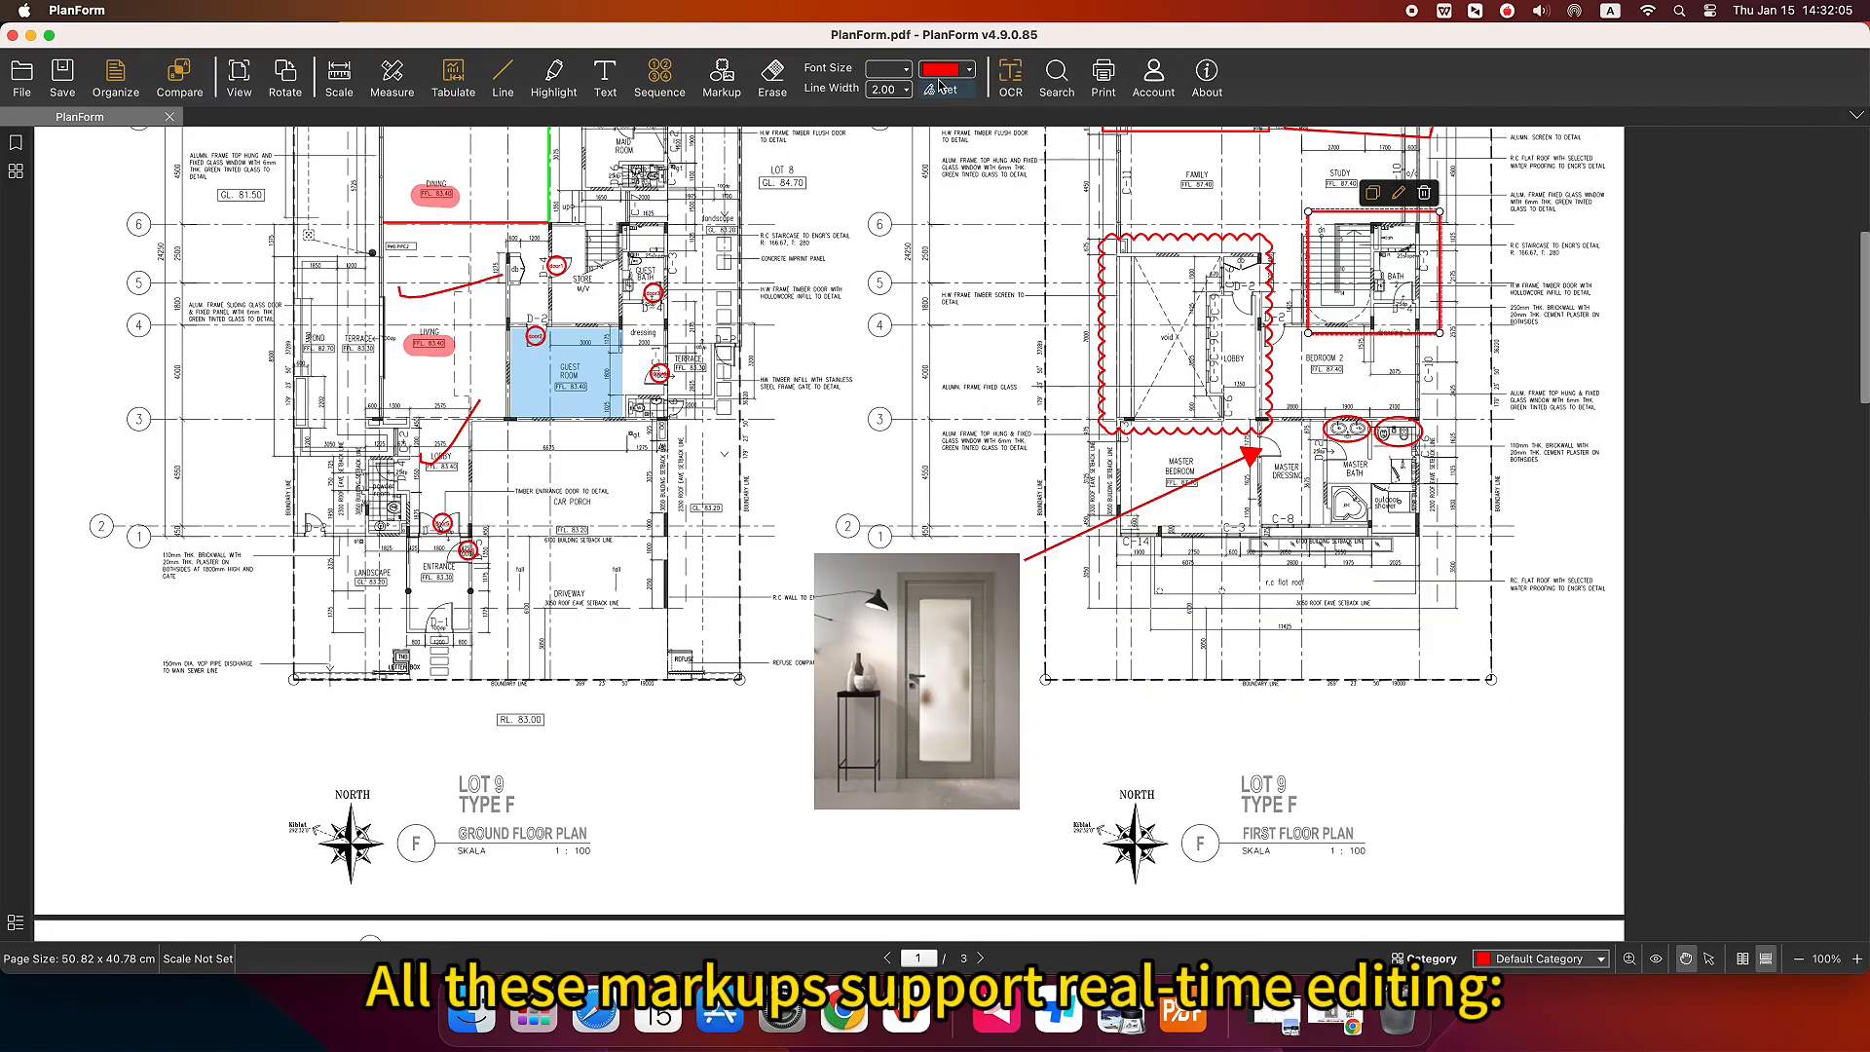
Restyle the rectangle markup around the stairs and Bath on the first floor plan with line width 3.00 and an orange colour.
click(891, 89)
click(882, 175)
click(906, 89)
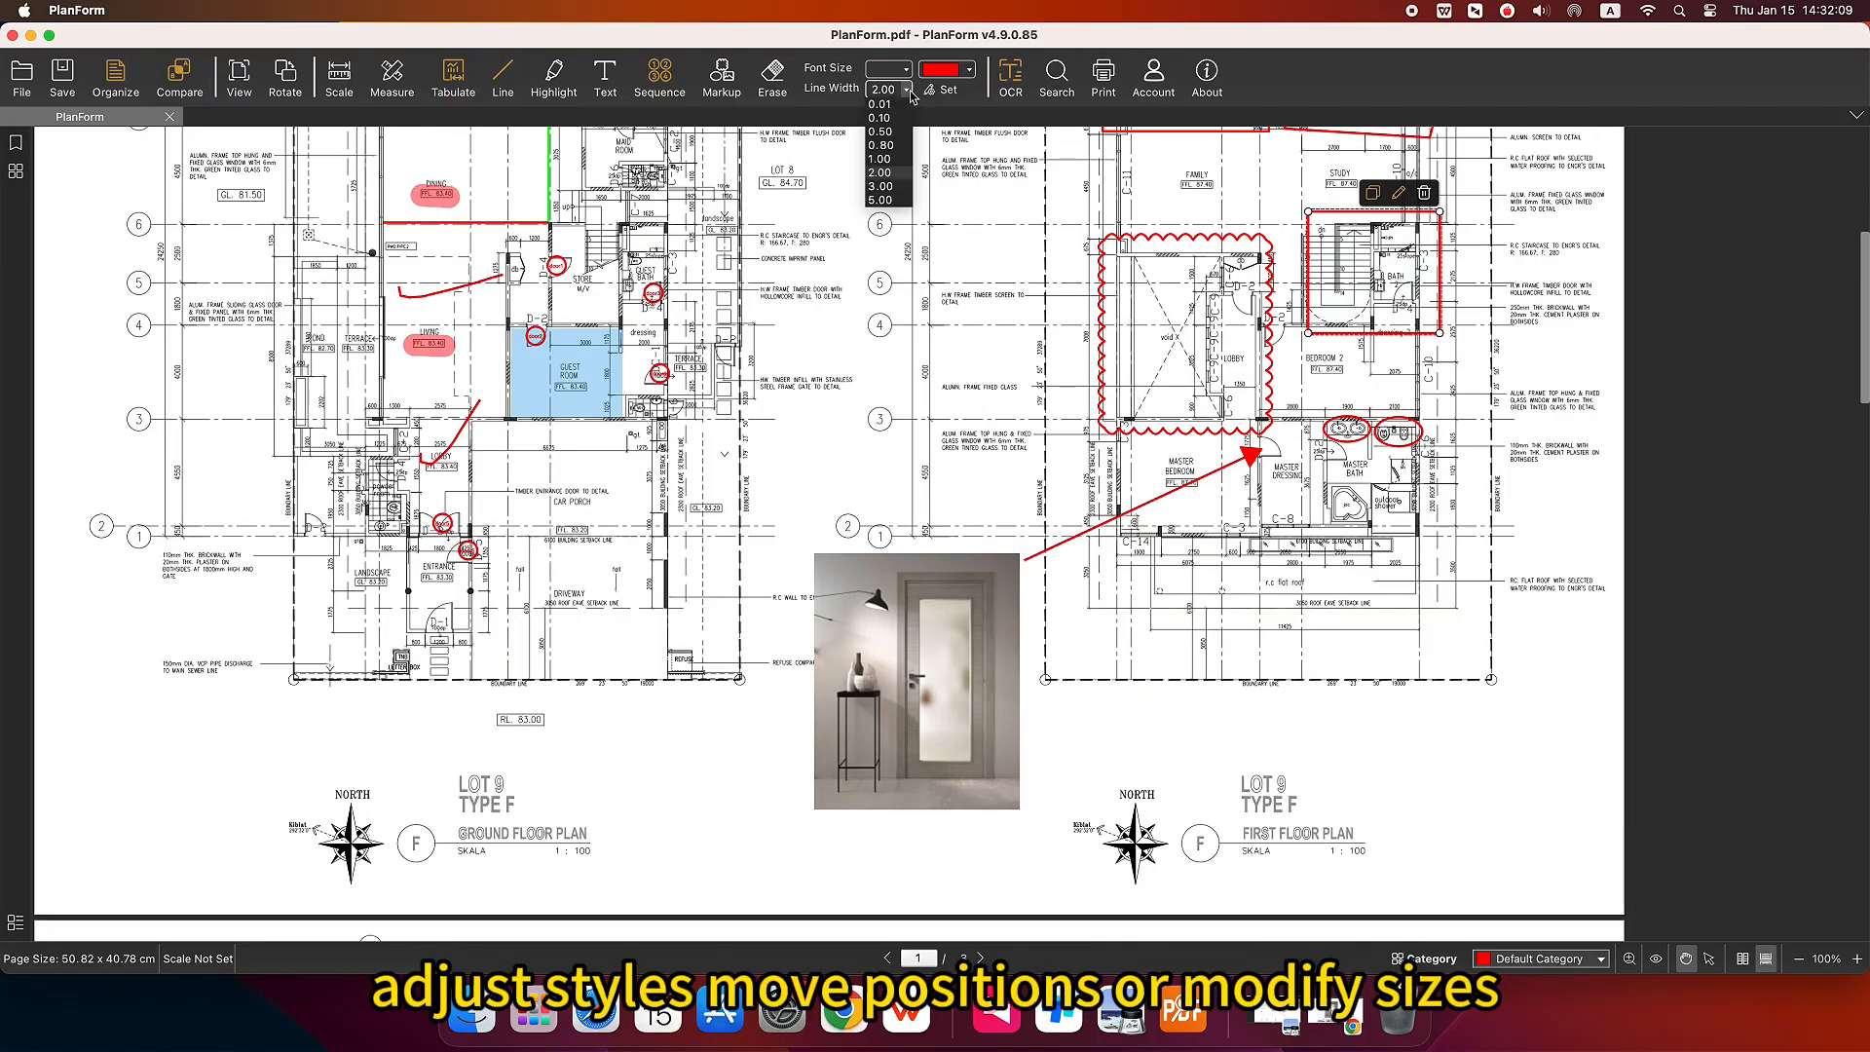
click(879, 186)
click(969, 69)
click(939, 234)
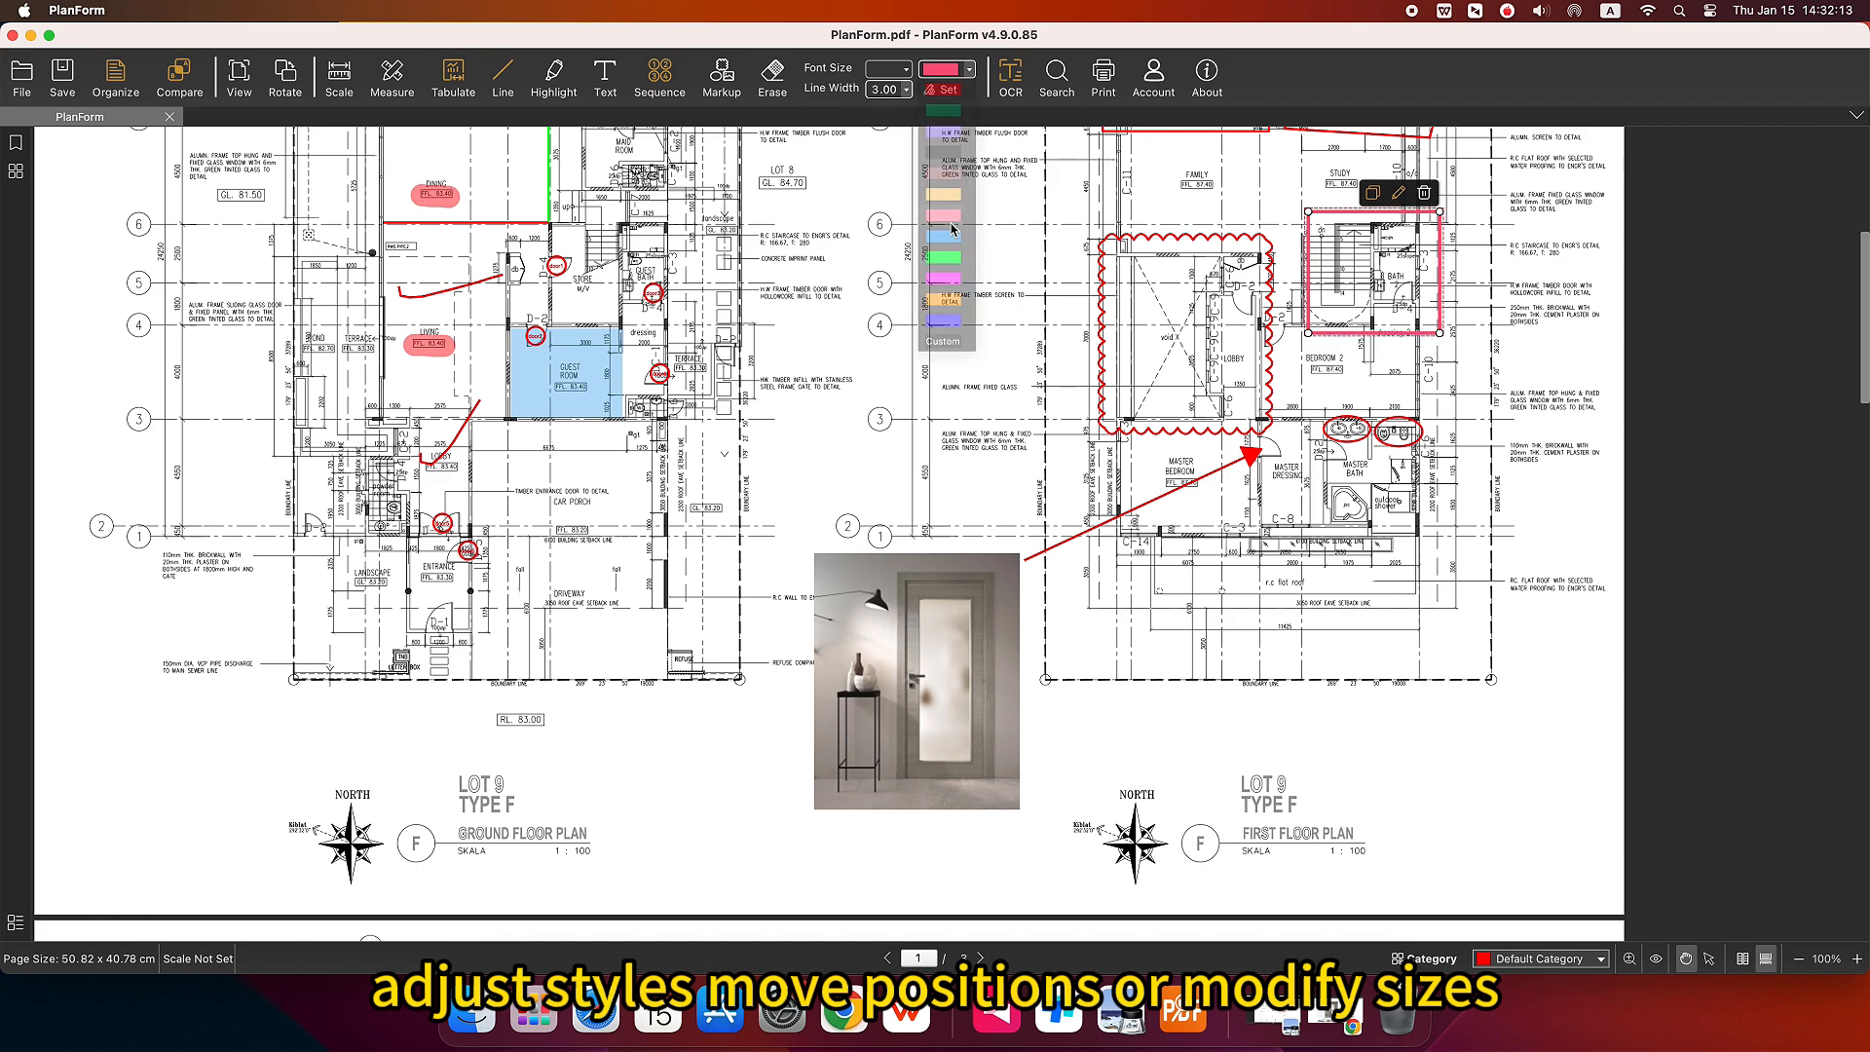
click(969, 70)
click(939, 297)
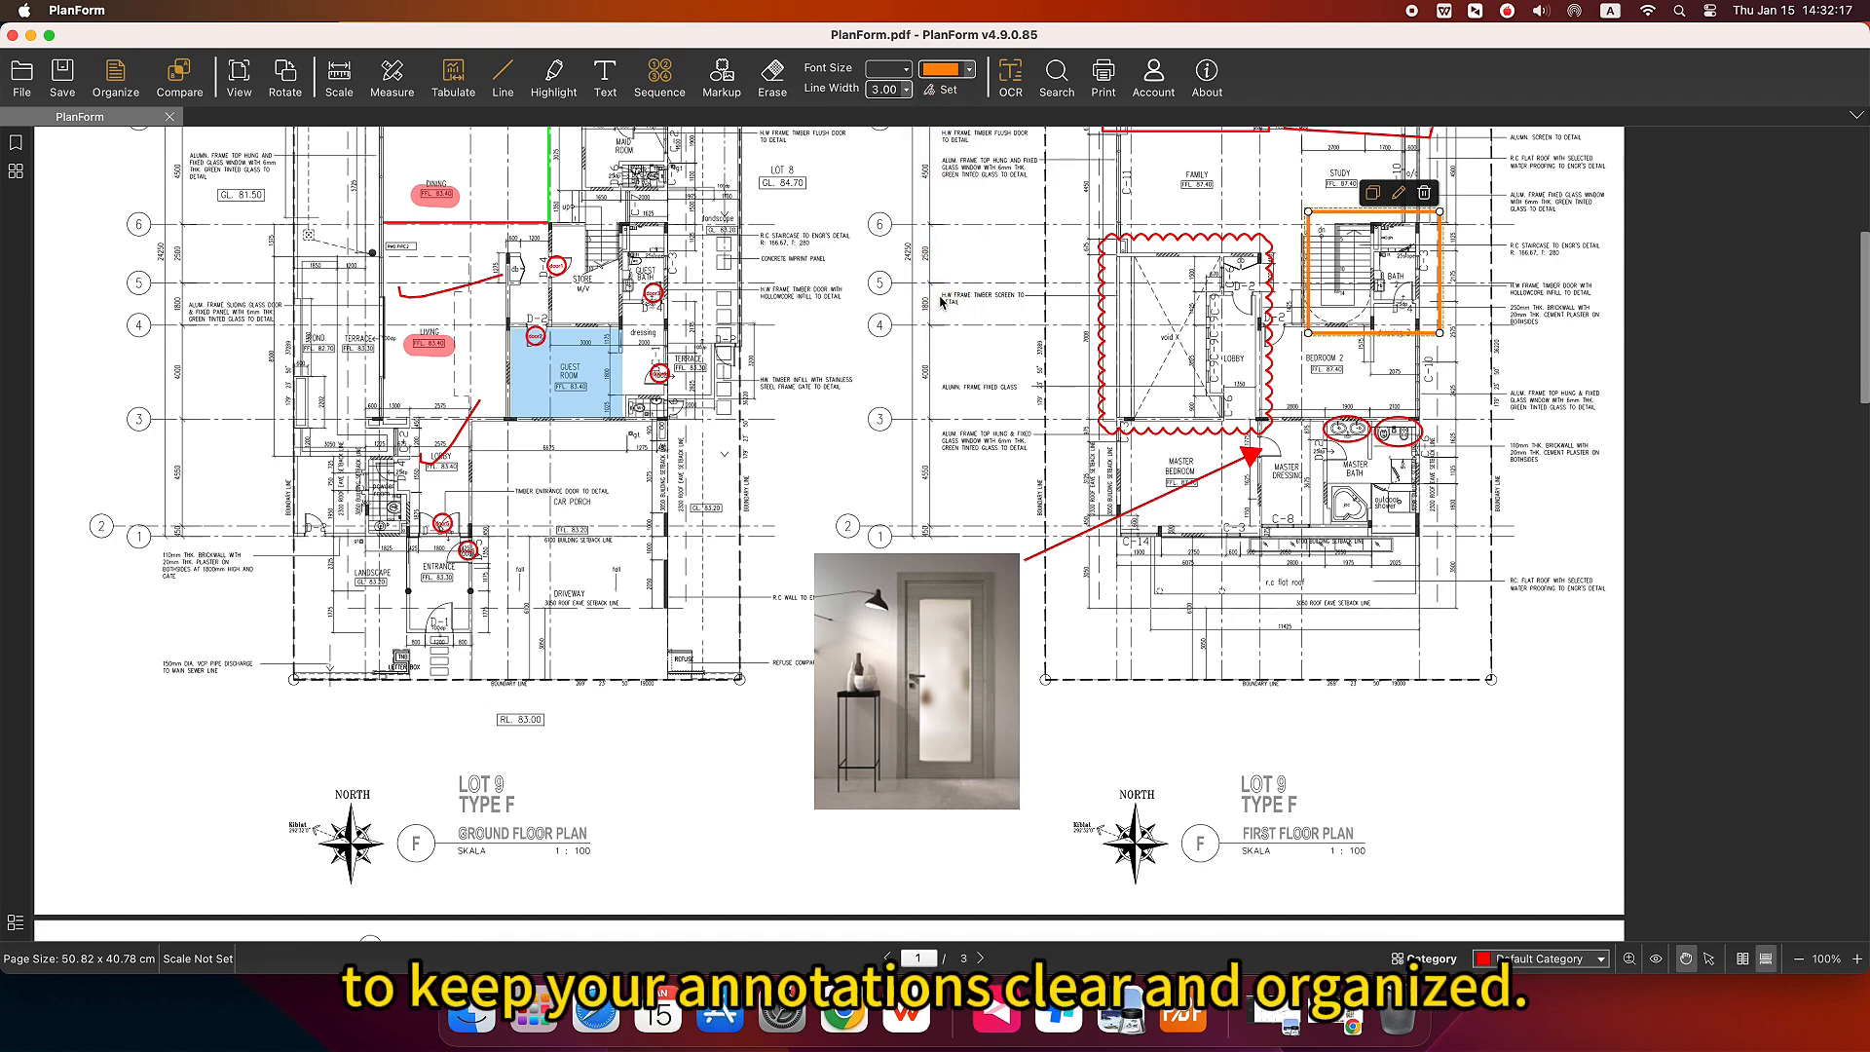
click(1042, 409)
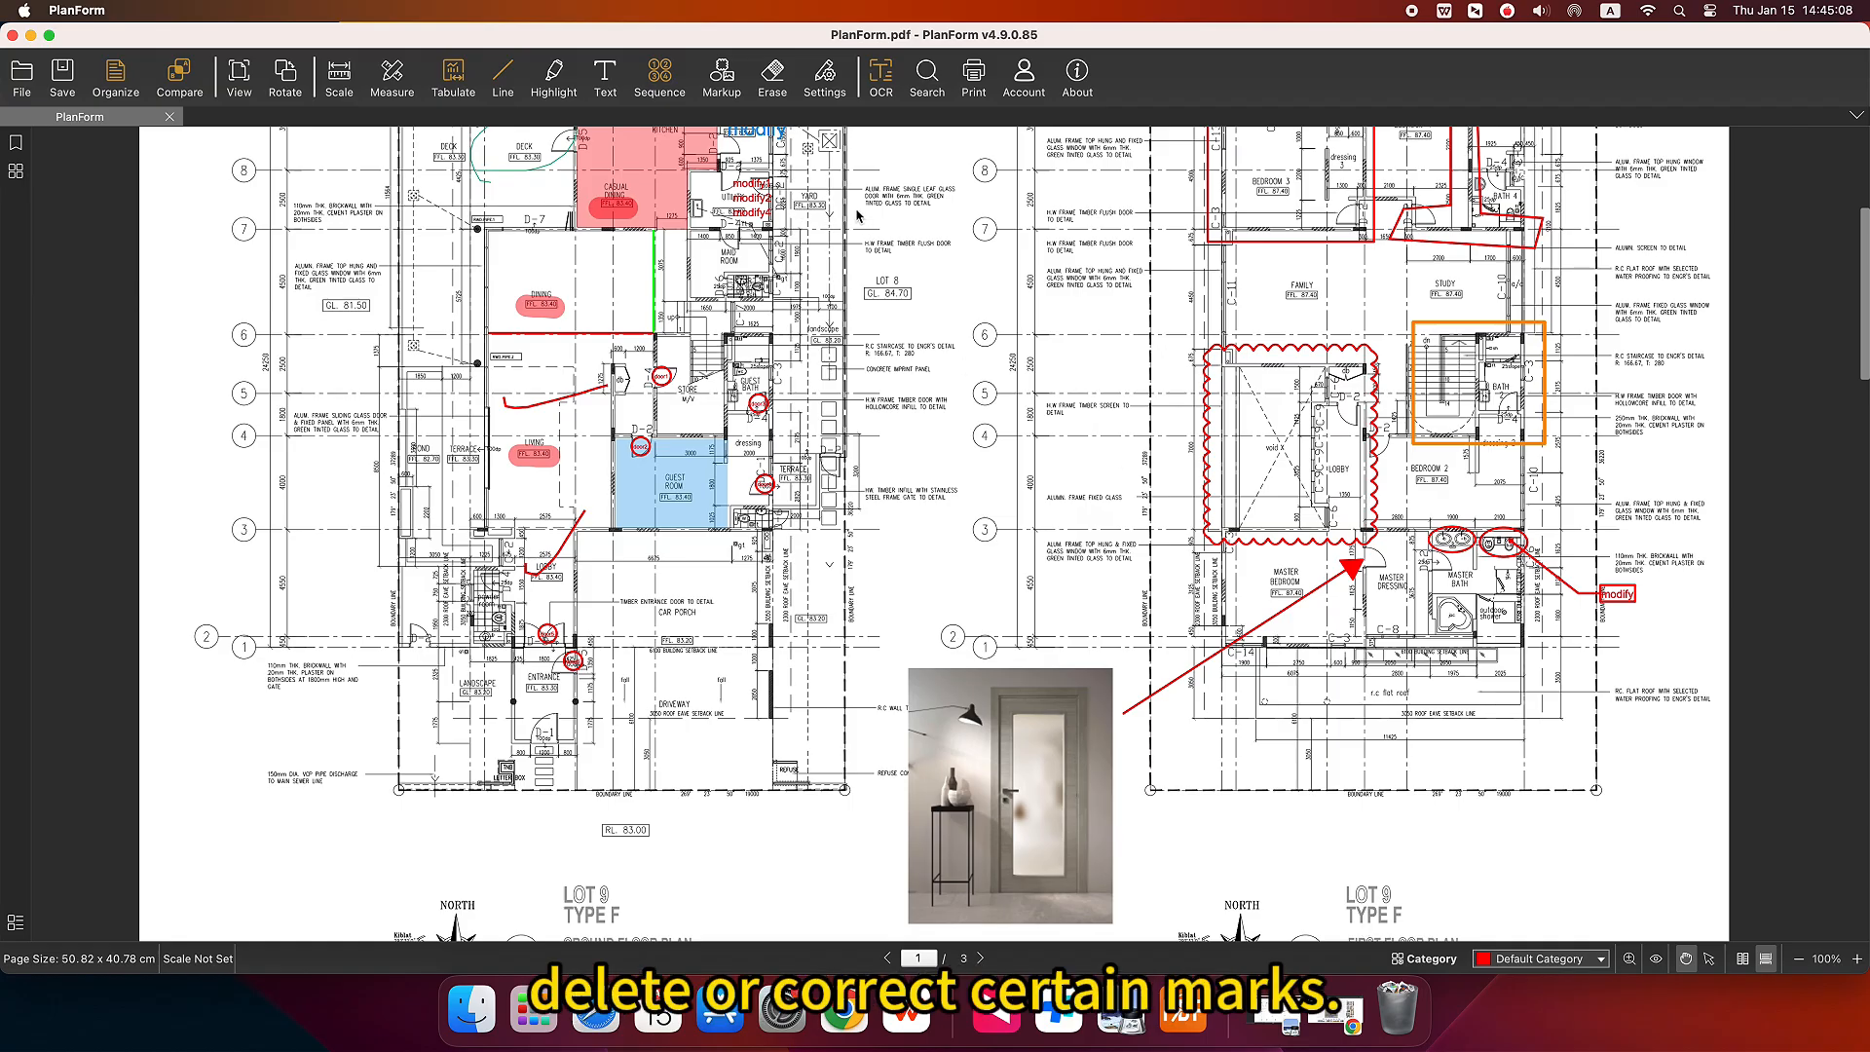
Erase the cloud markup around the void and Lobby on the first floor plan with the Erase tool.
click(774, 74)
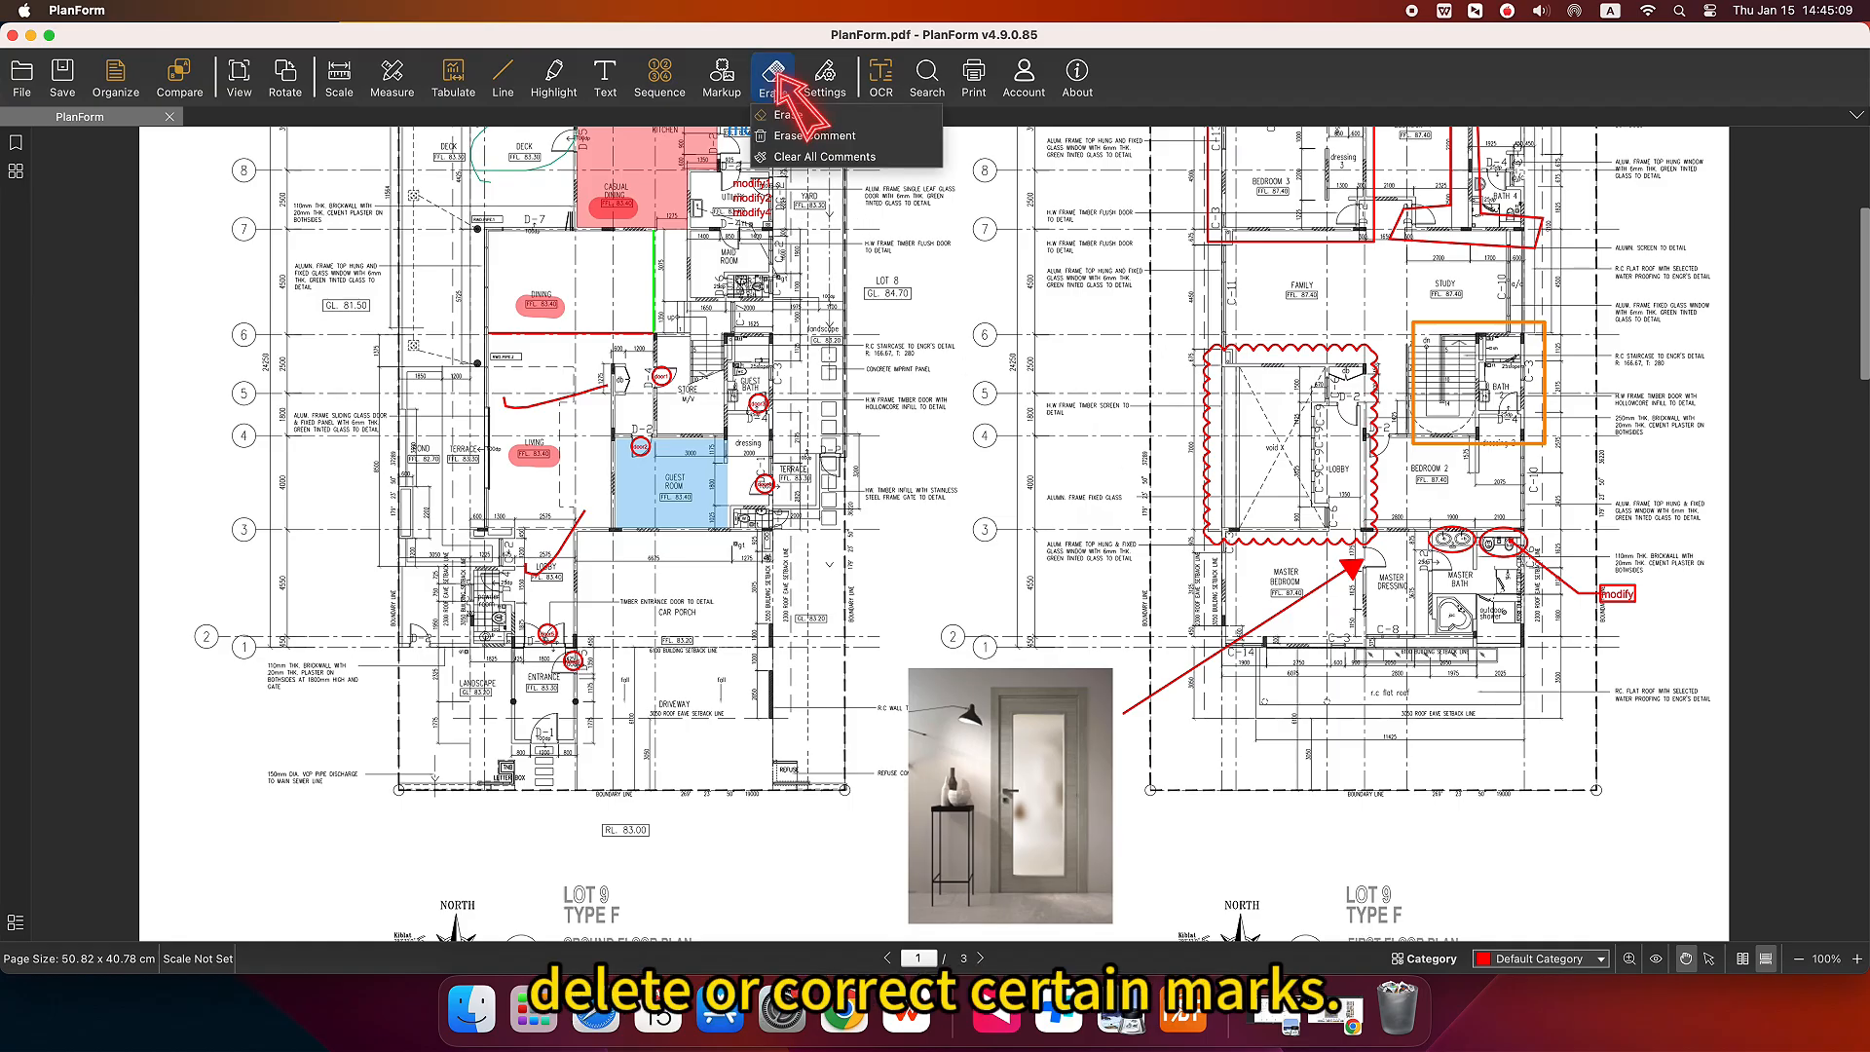
click(789, 115)
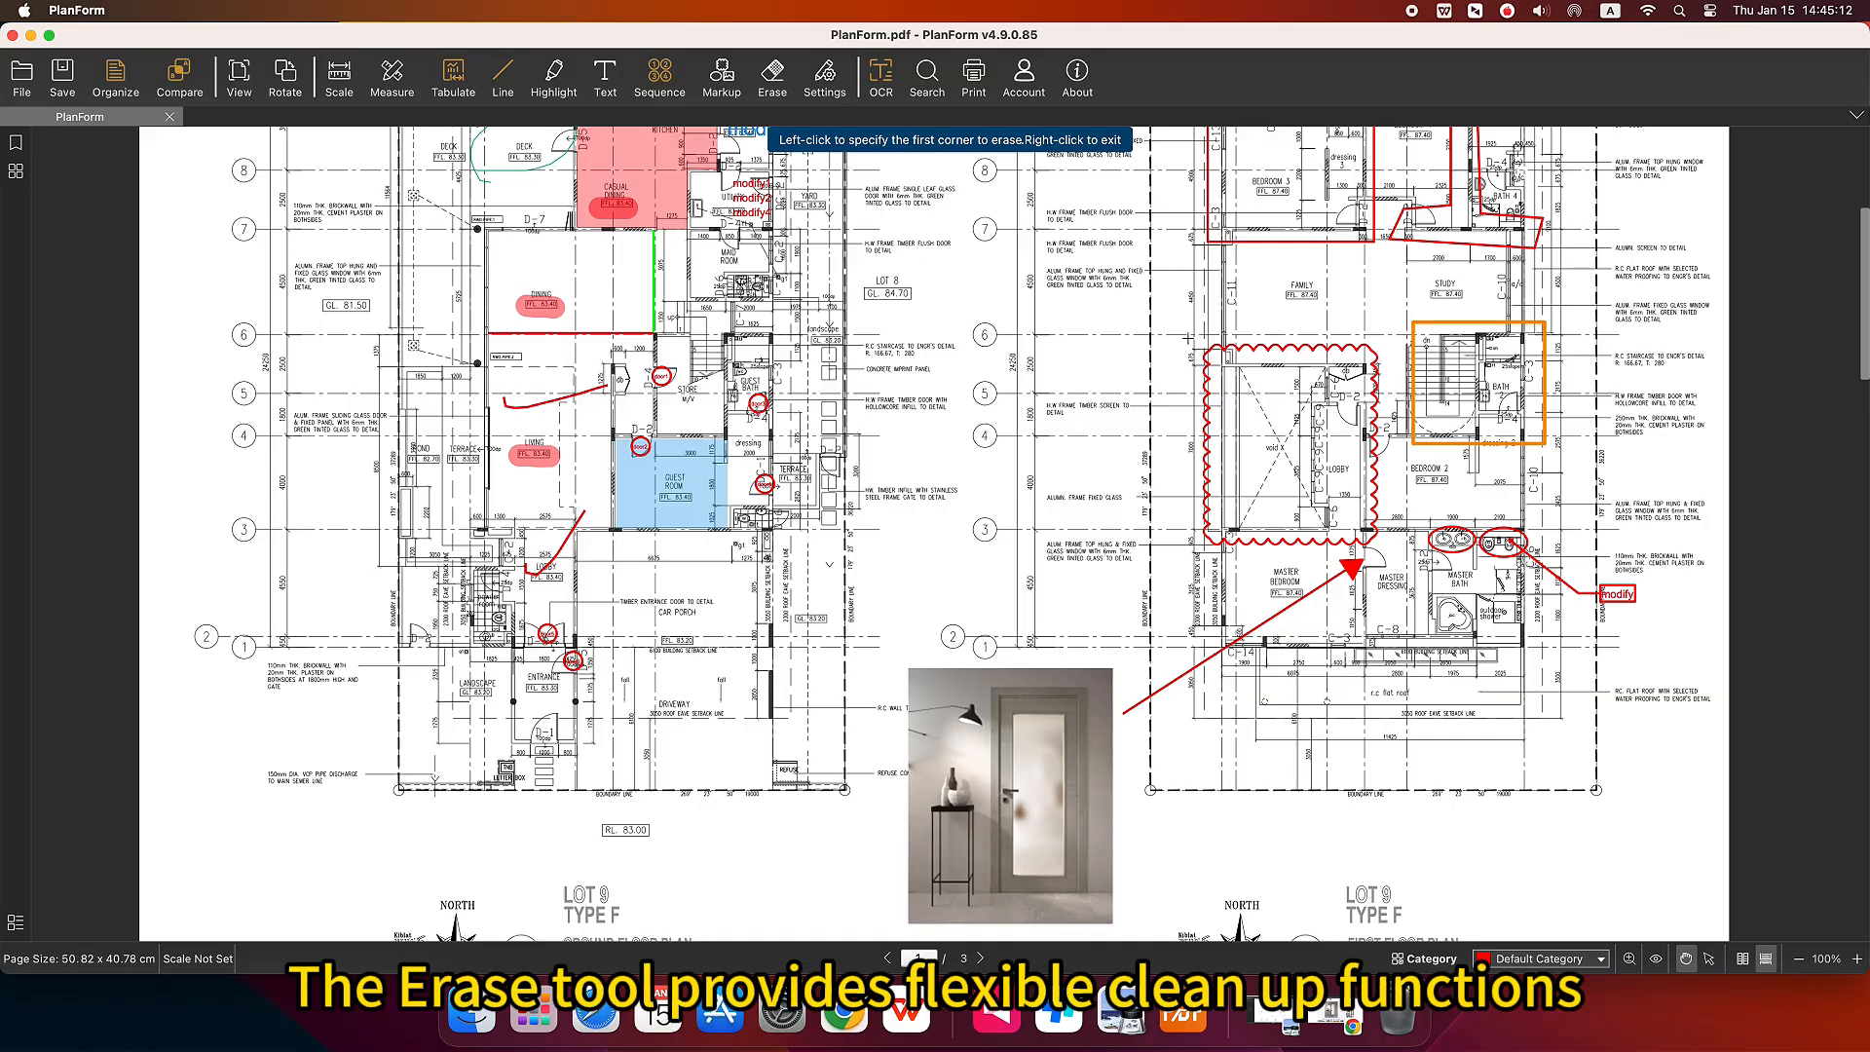
click(1197, 338)
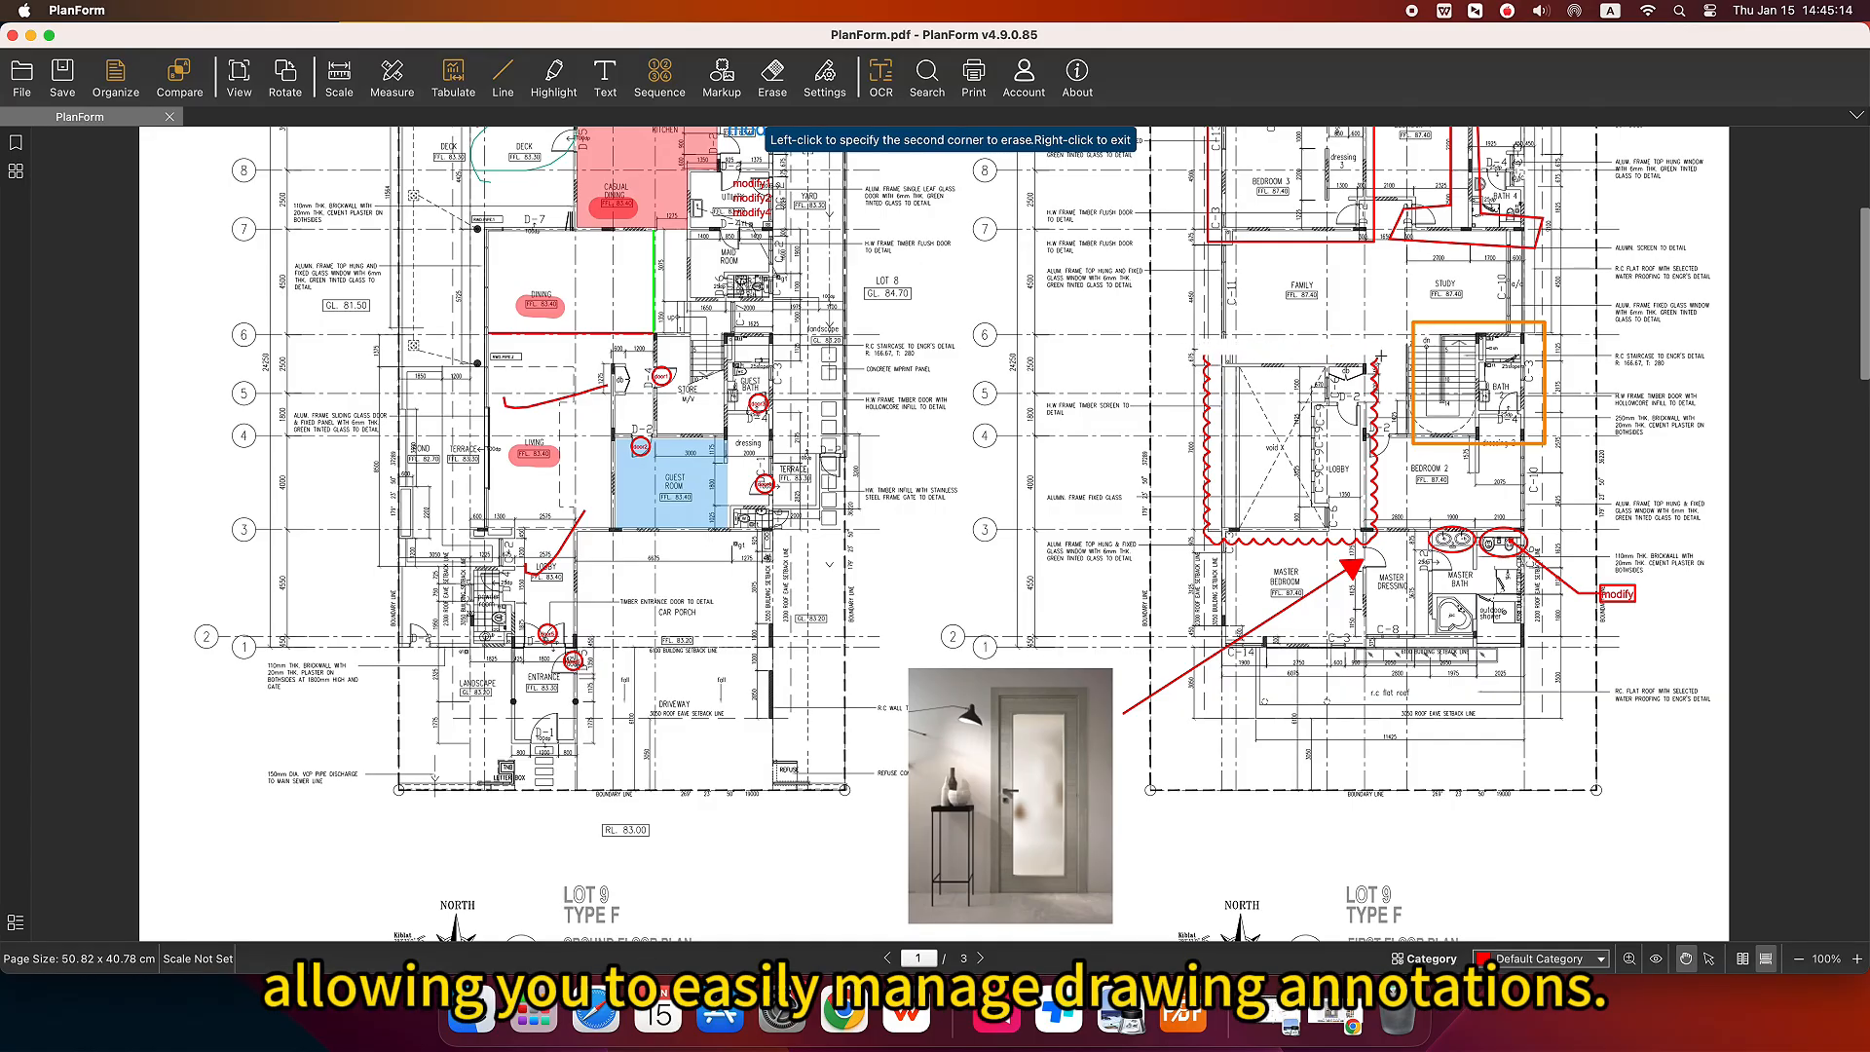
click(1379, 357)
Erase the title block text beneath the first floor plan, including LOT 9 TYPE F, the F circle, FIRST FLOOR PLAN and the scale.
scroll(1379, 358, down, 2)
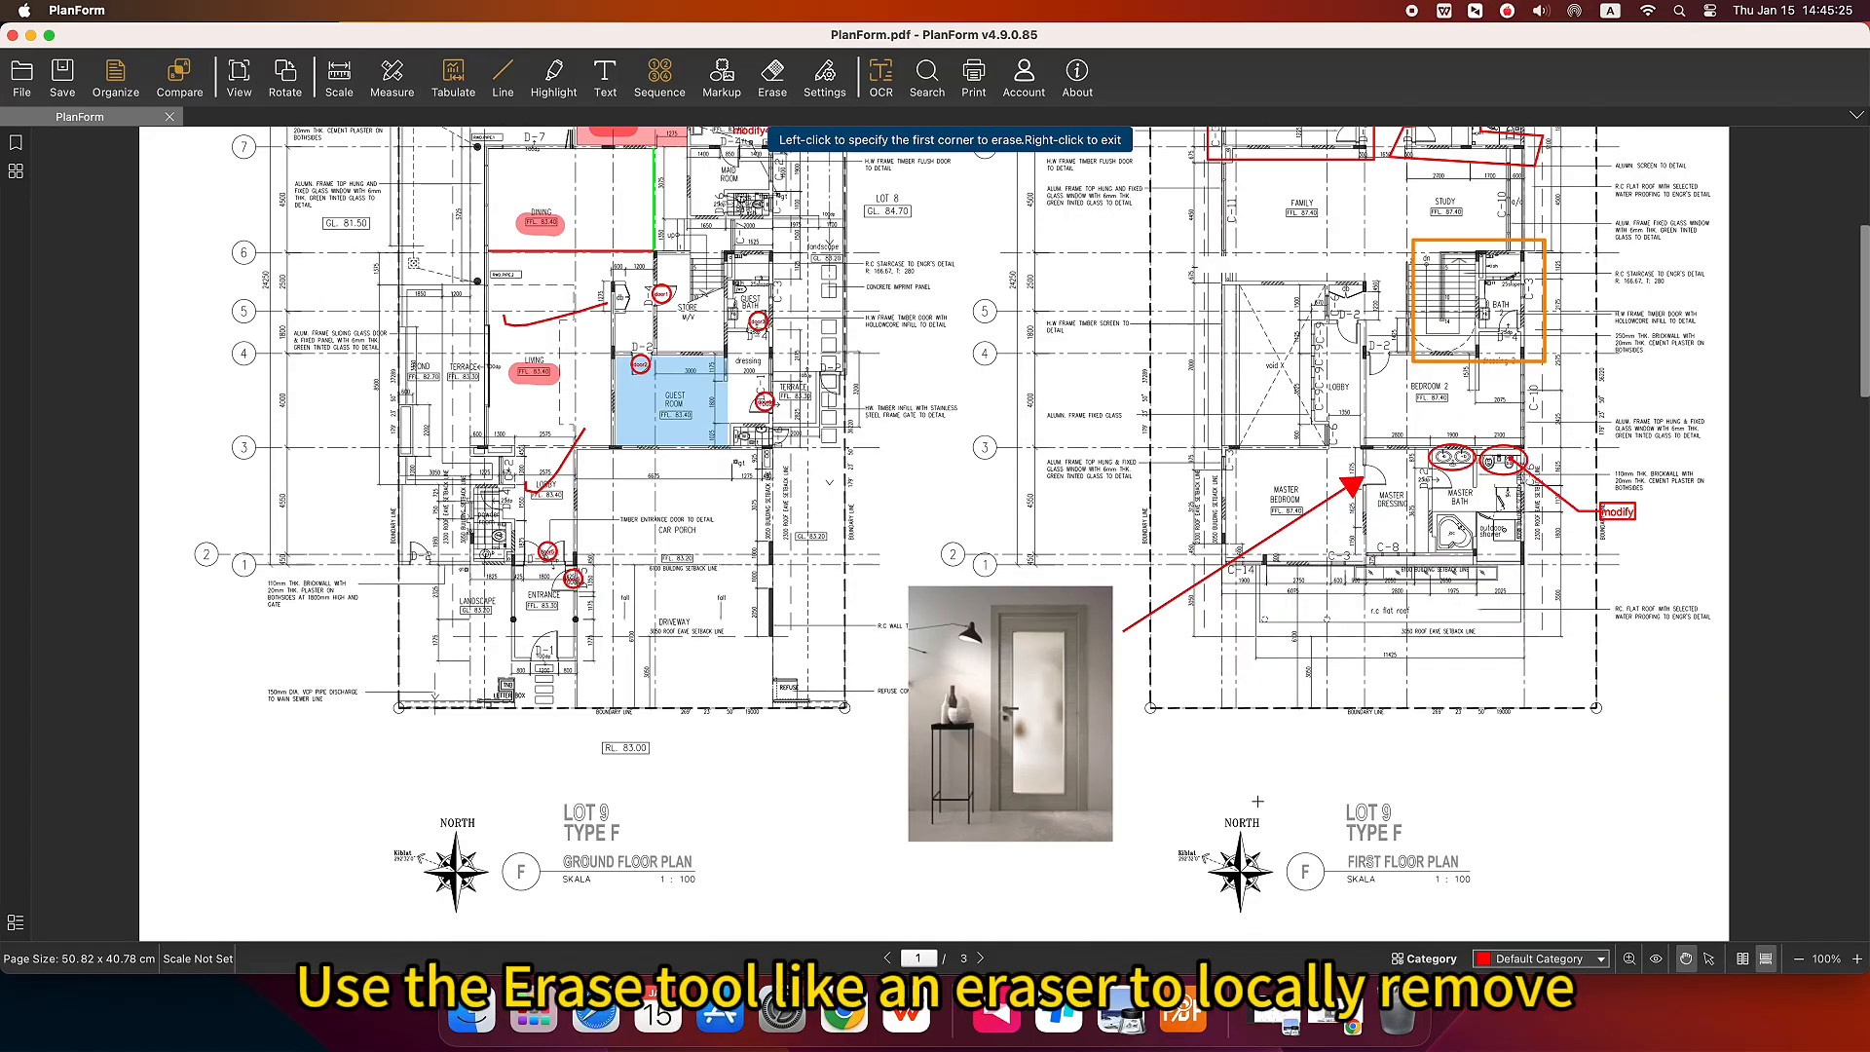
click(1283, 794)
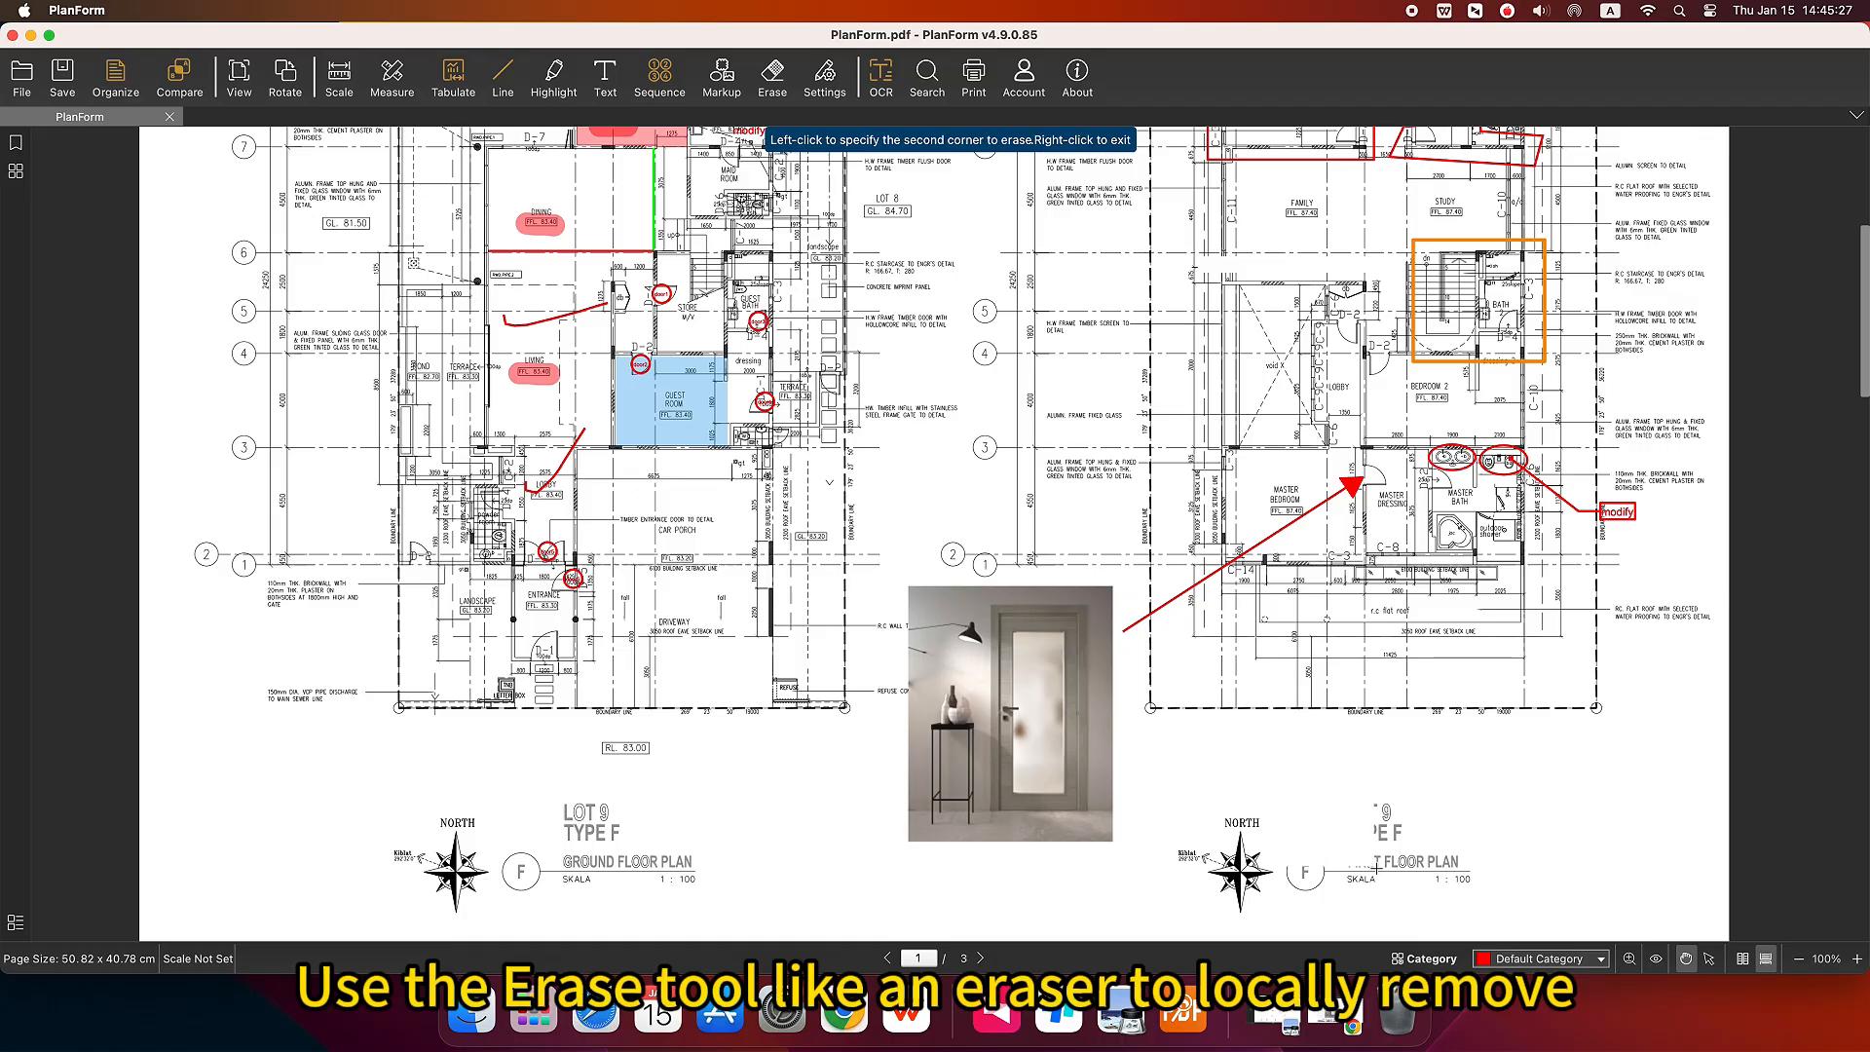
click(1495, 907)
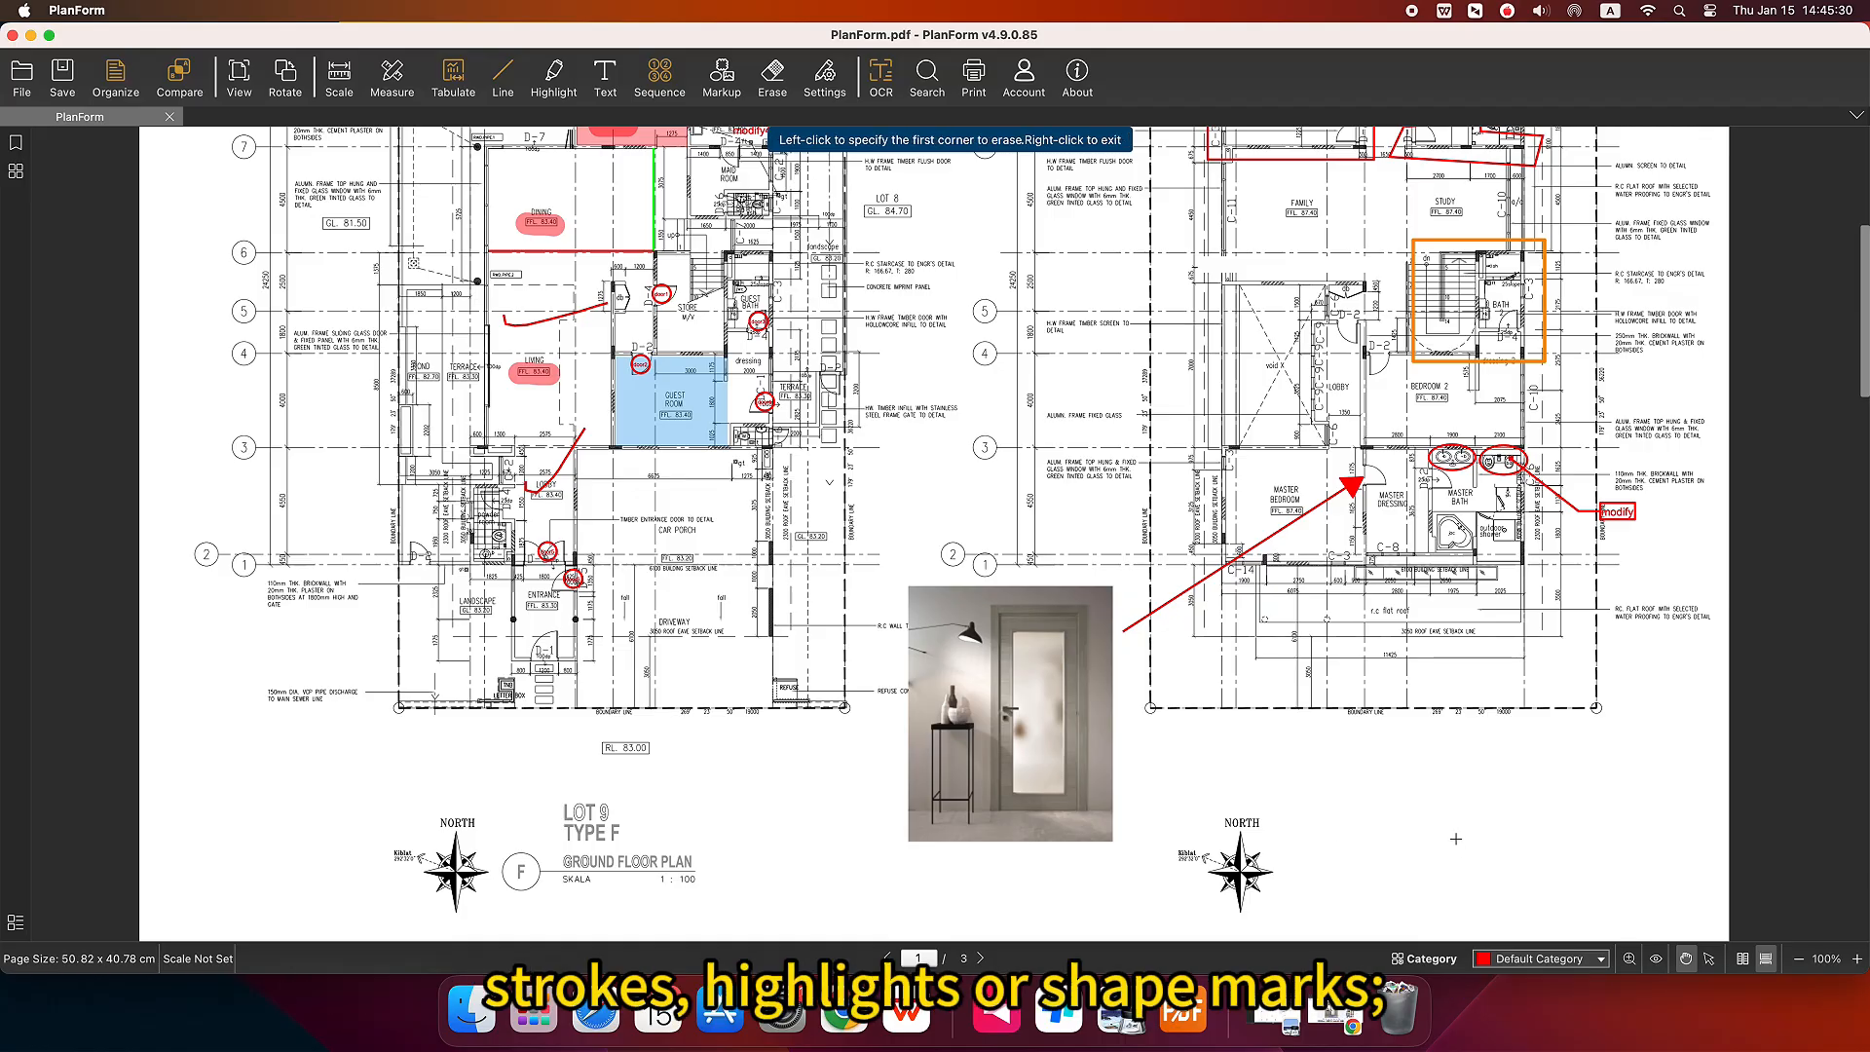
right_click(1101, 438)
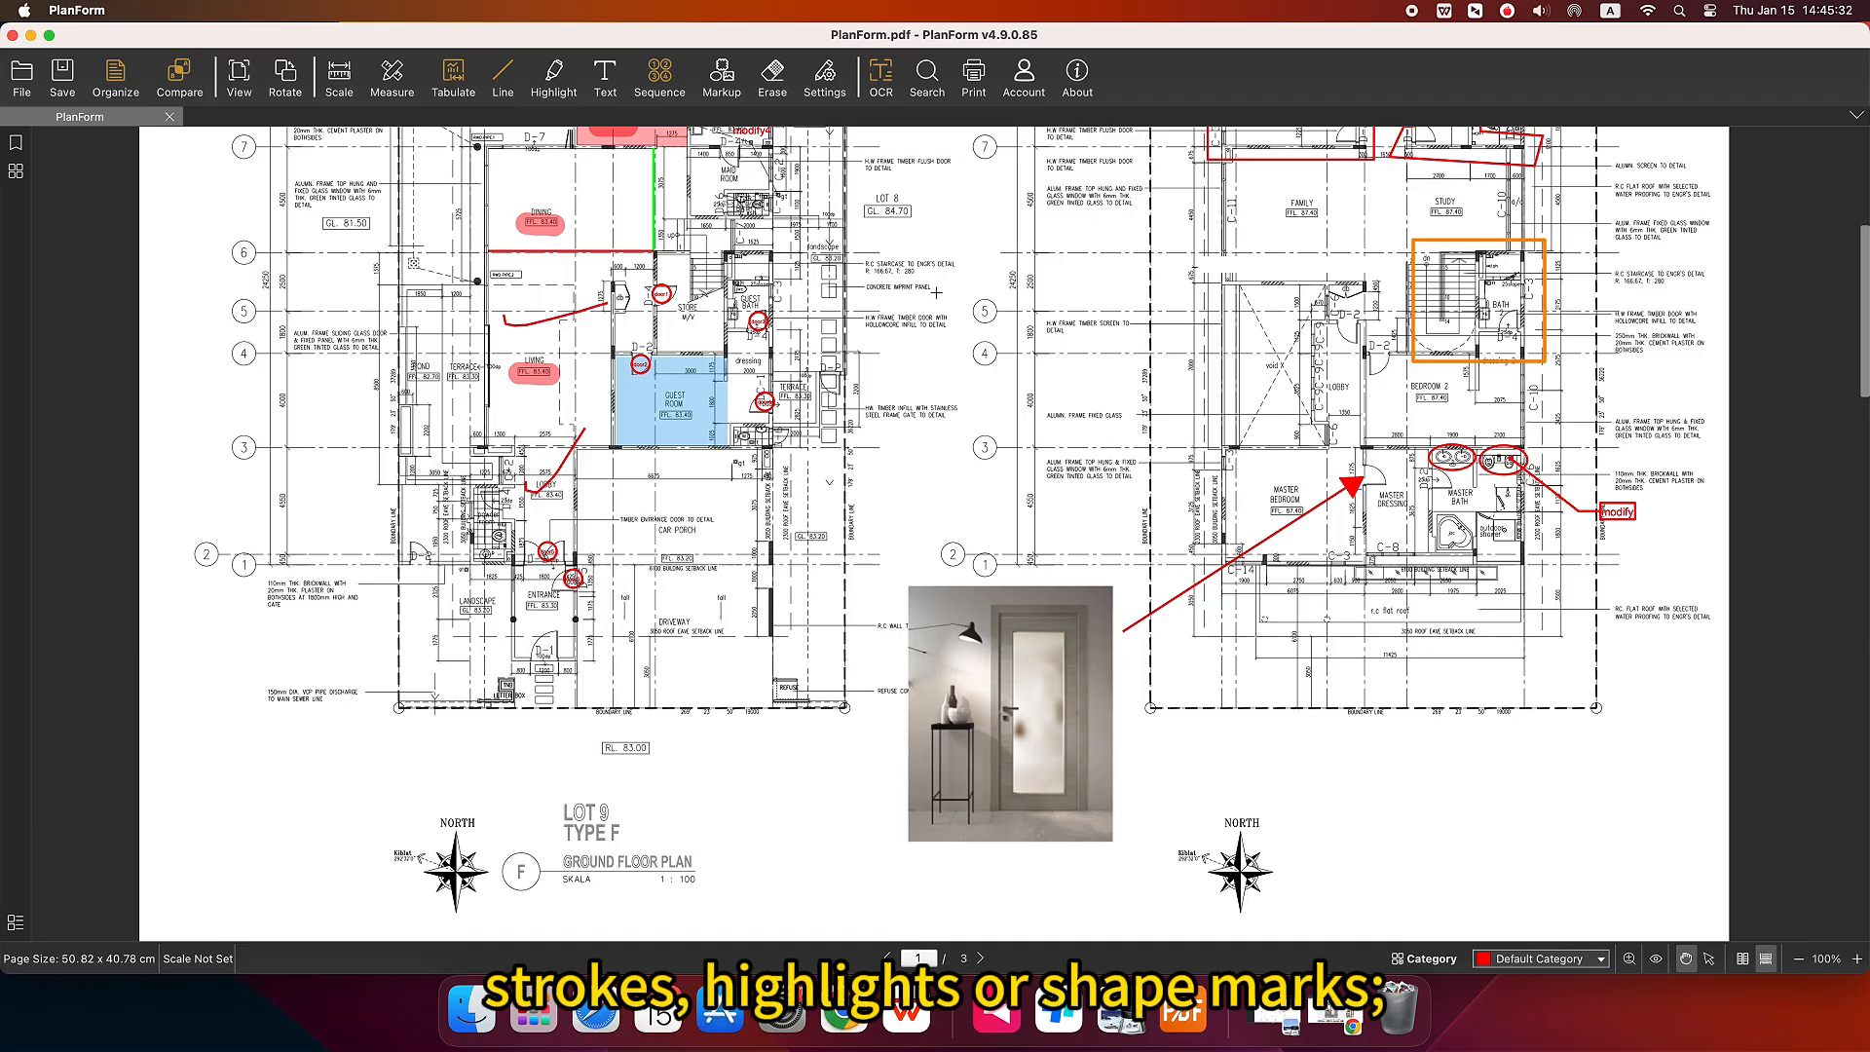
Delete the orange rectangle markup and the ellipse around the Master Bath's toilet fixtures with Erase Comment.
click(771, 86)
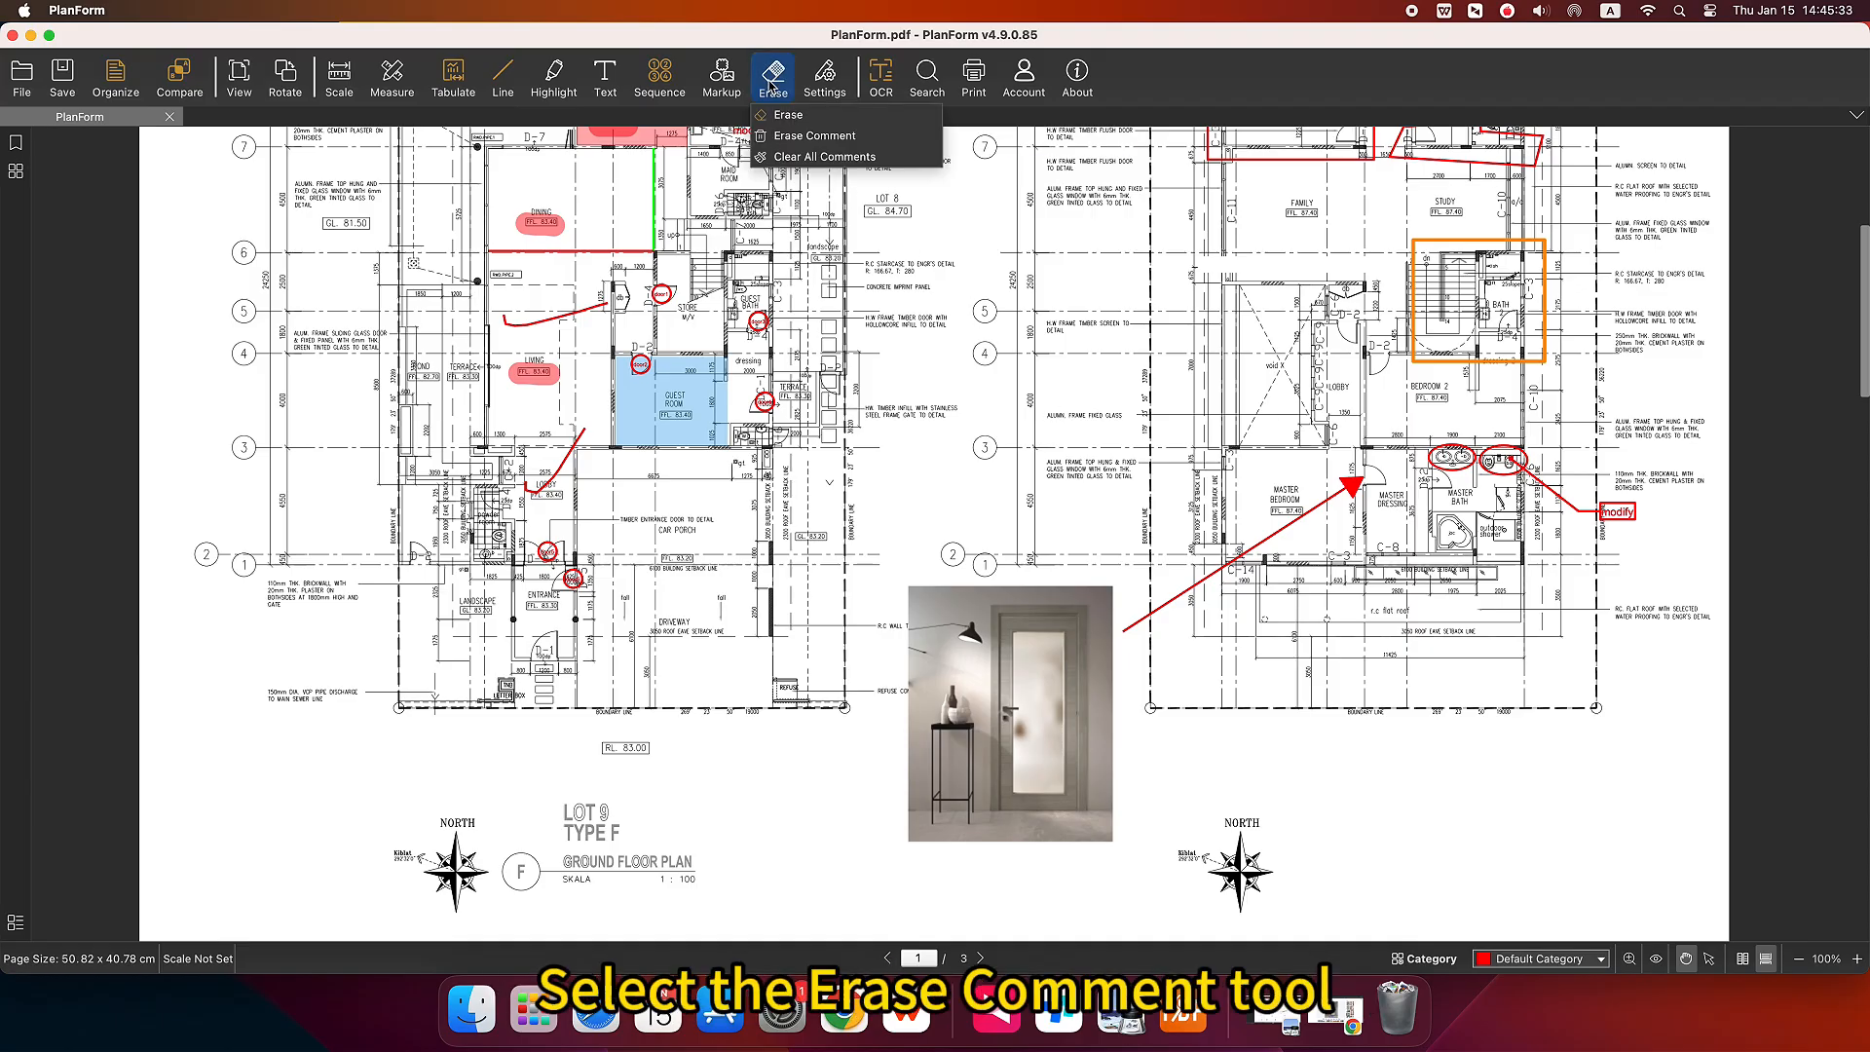
click(829, 144)
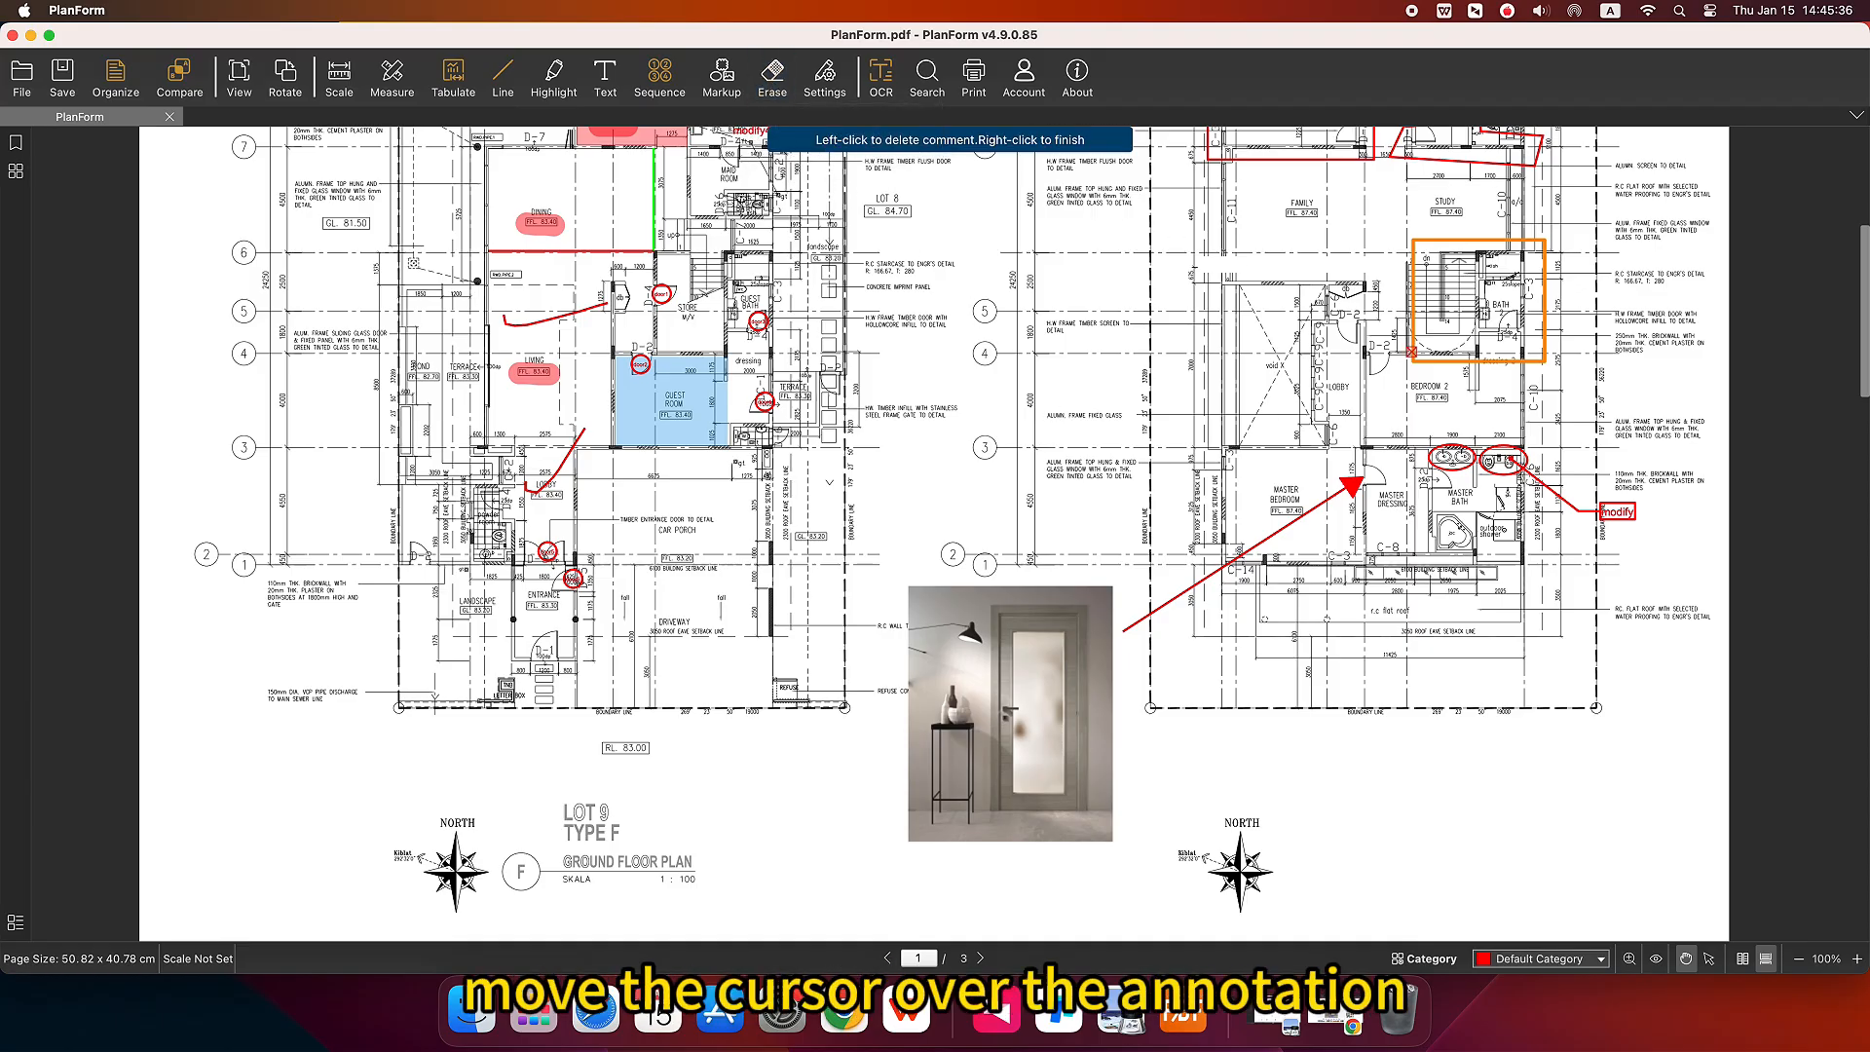
click(1412, 358)
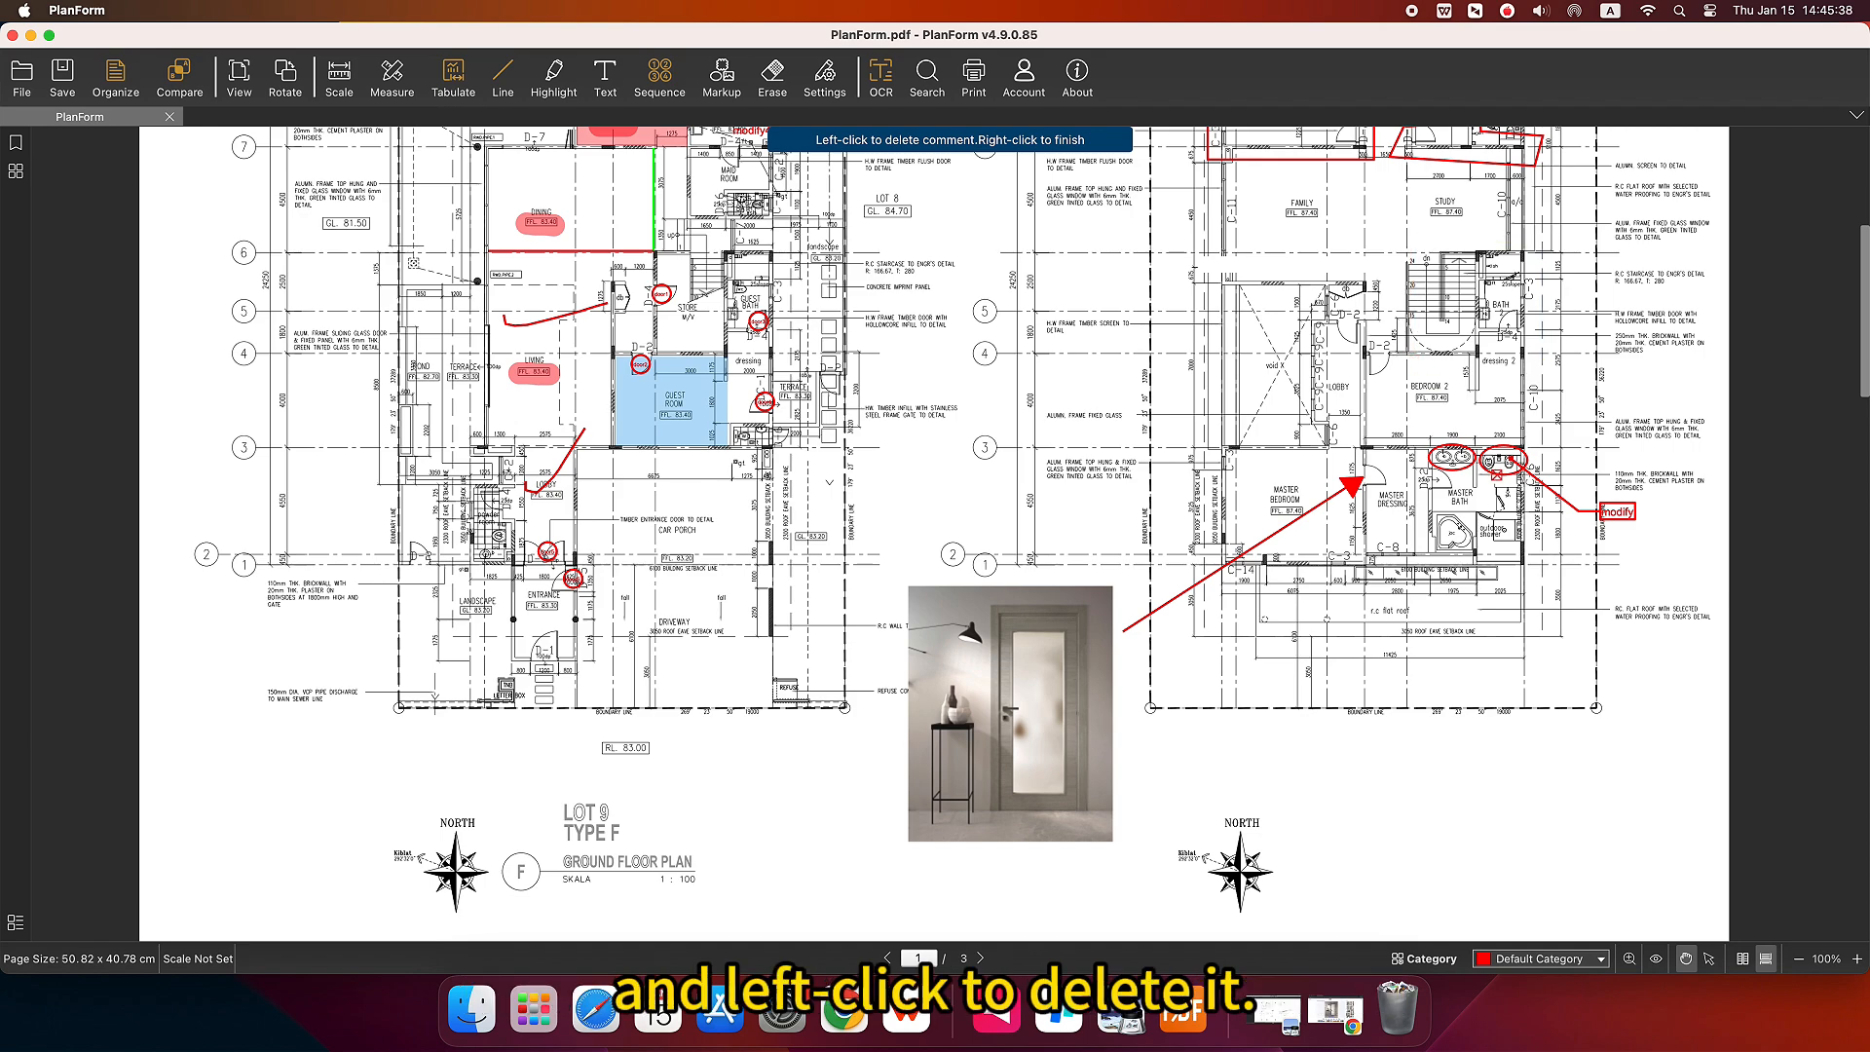
click(1496, 474)
right_click(1171, 461)
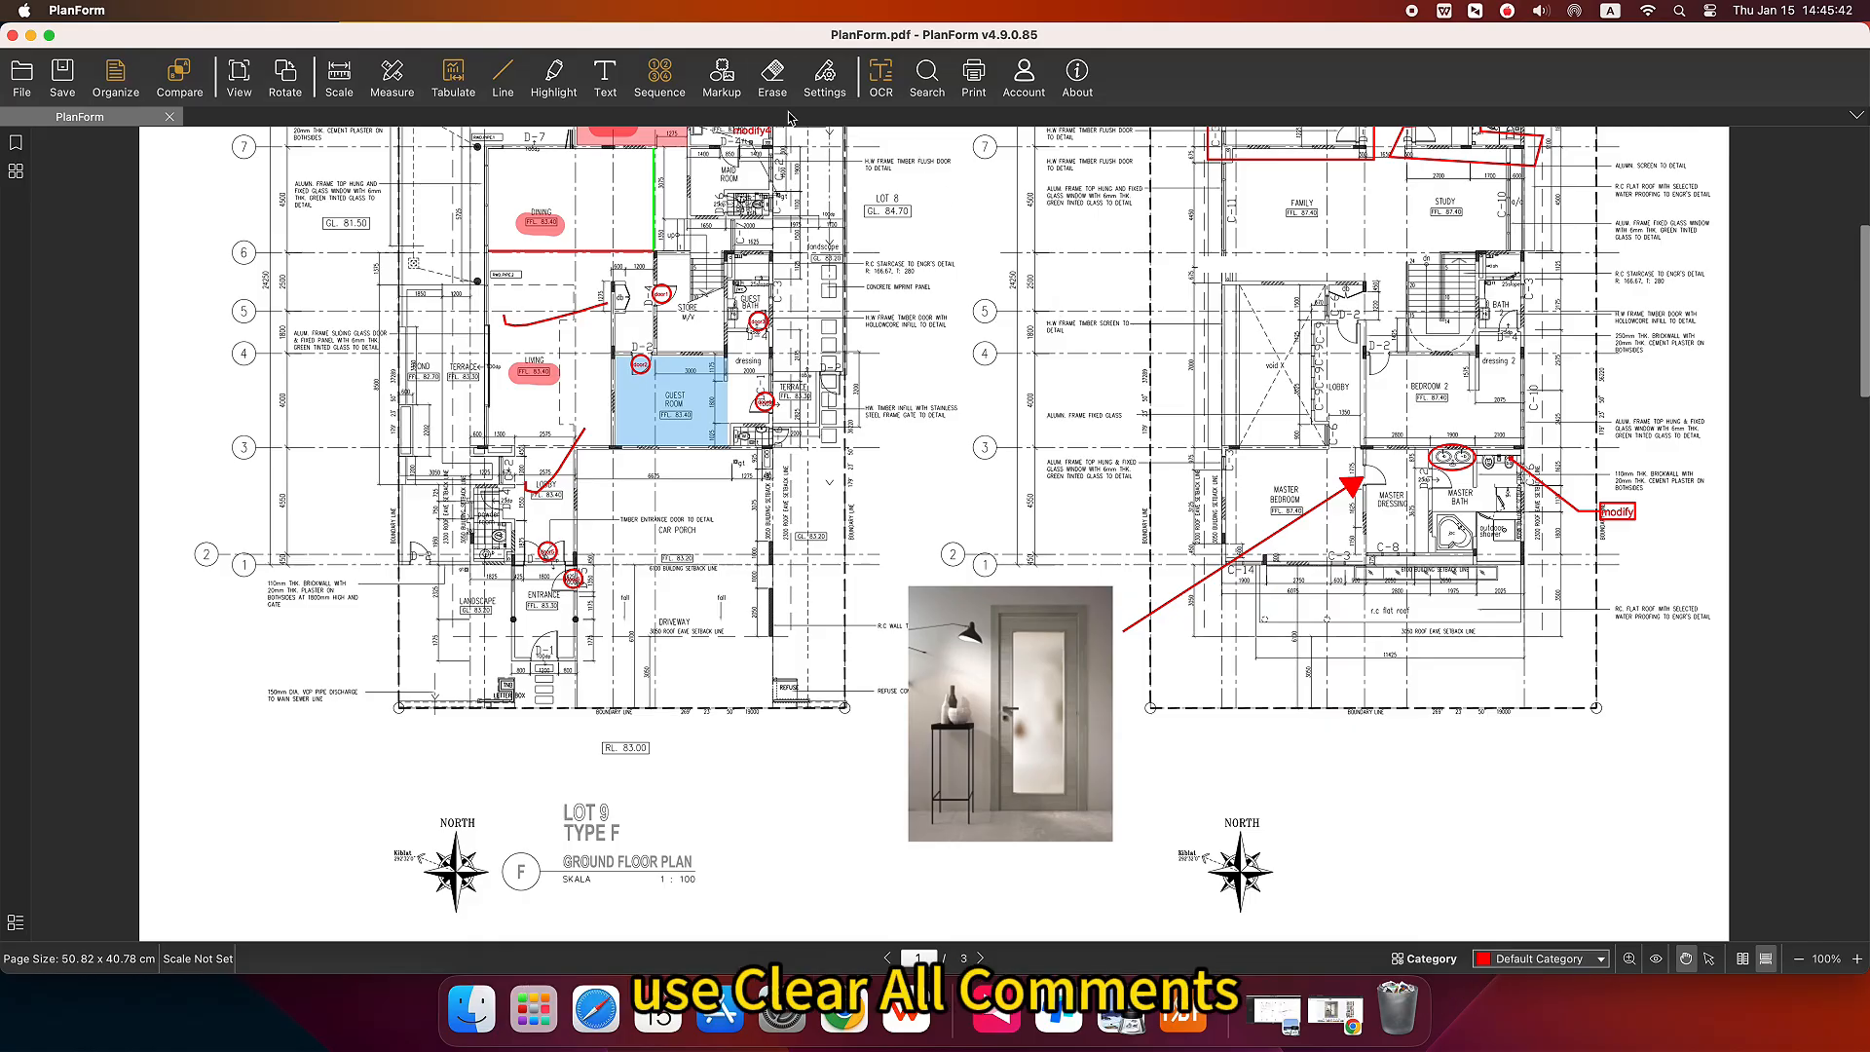
Clear all comments from the document.
click(774, 78)
click(817, 157)
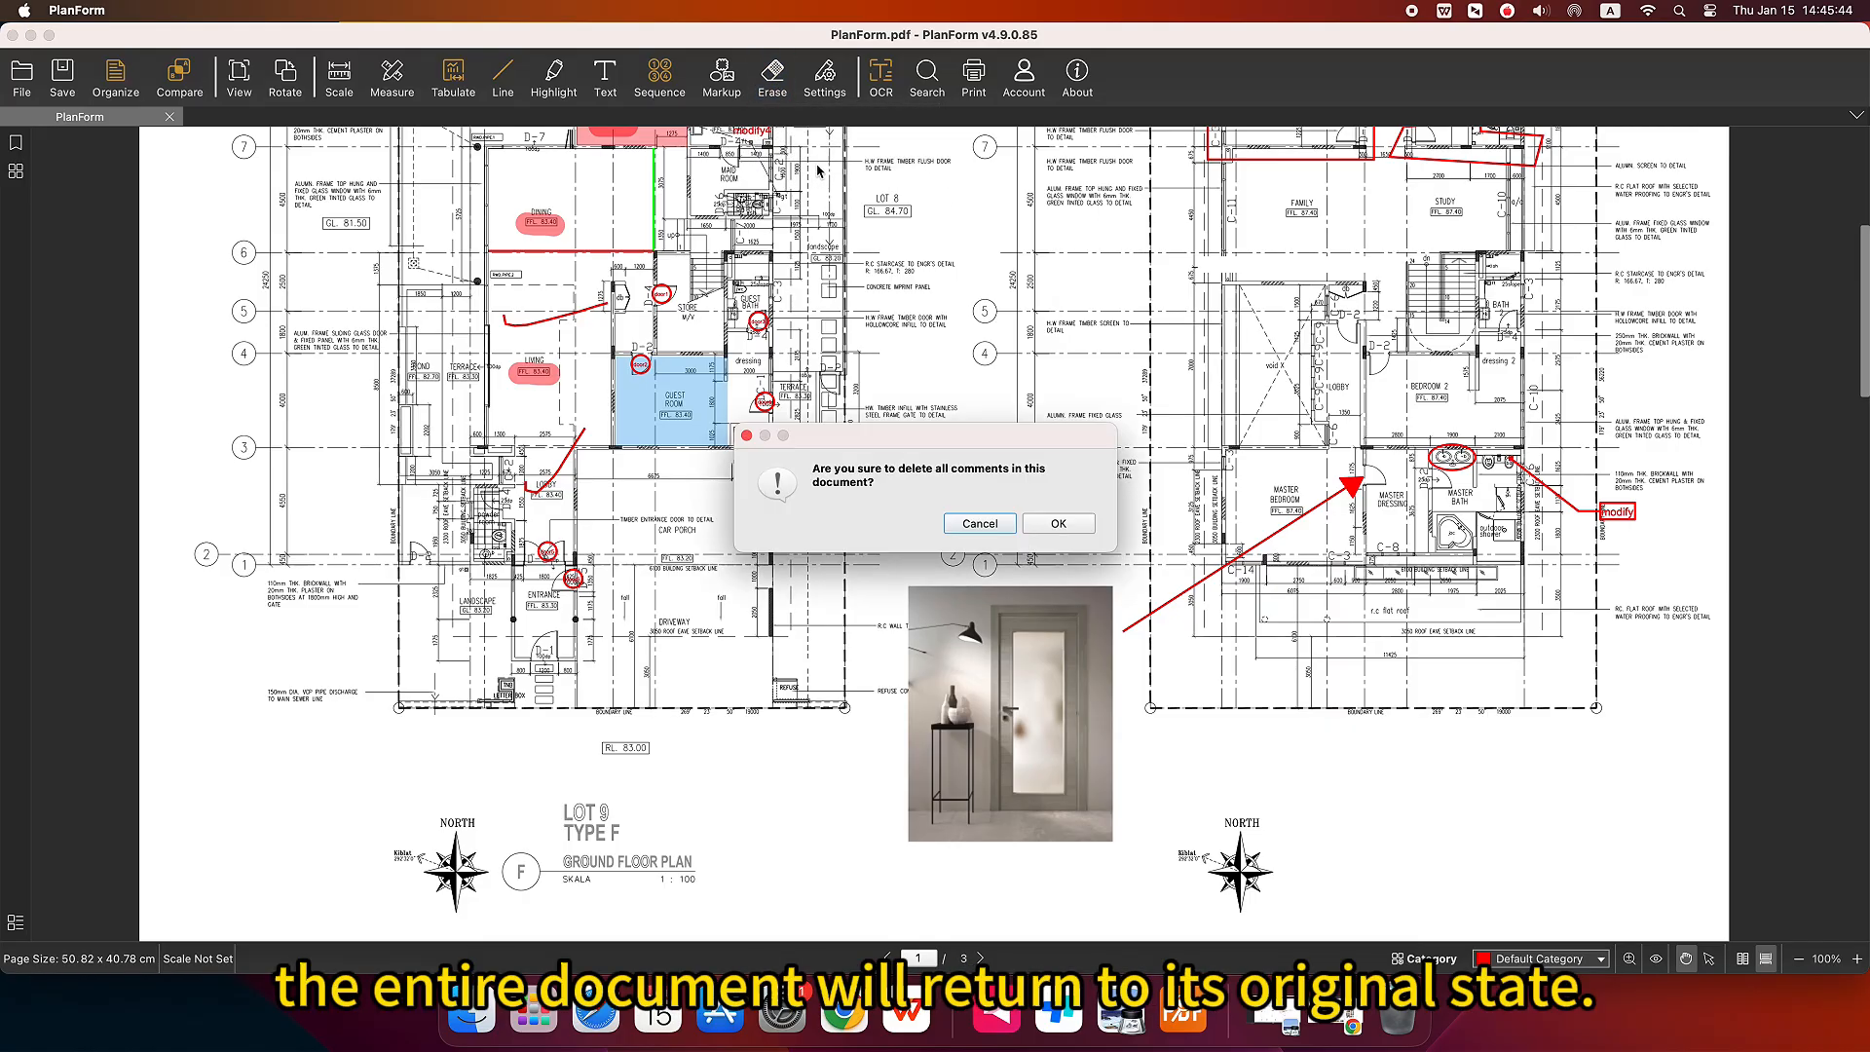
click(1059, 523)
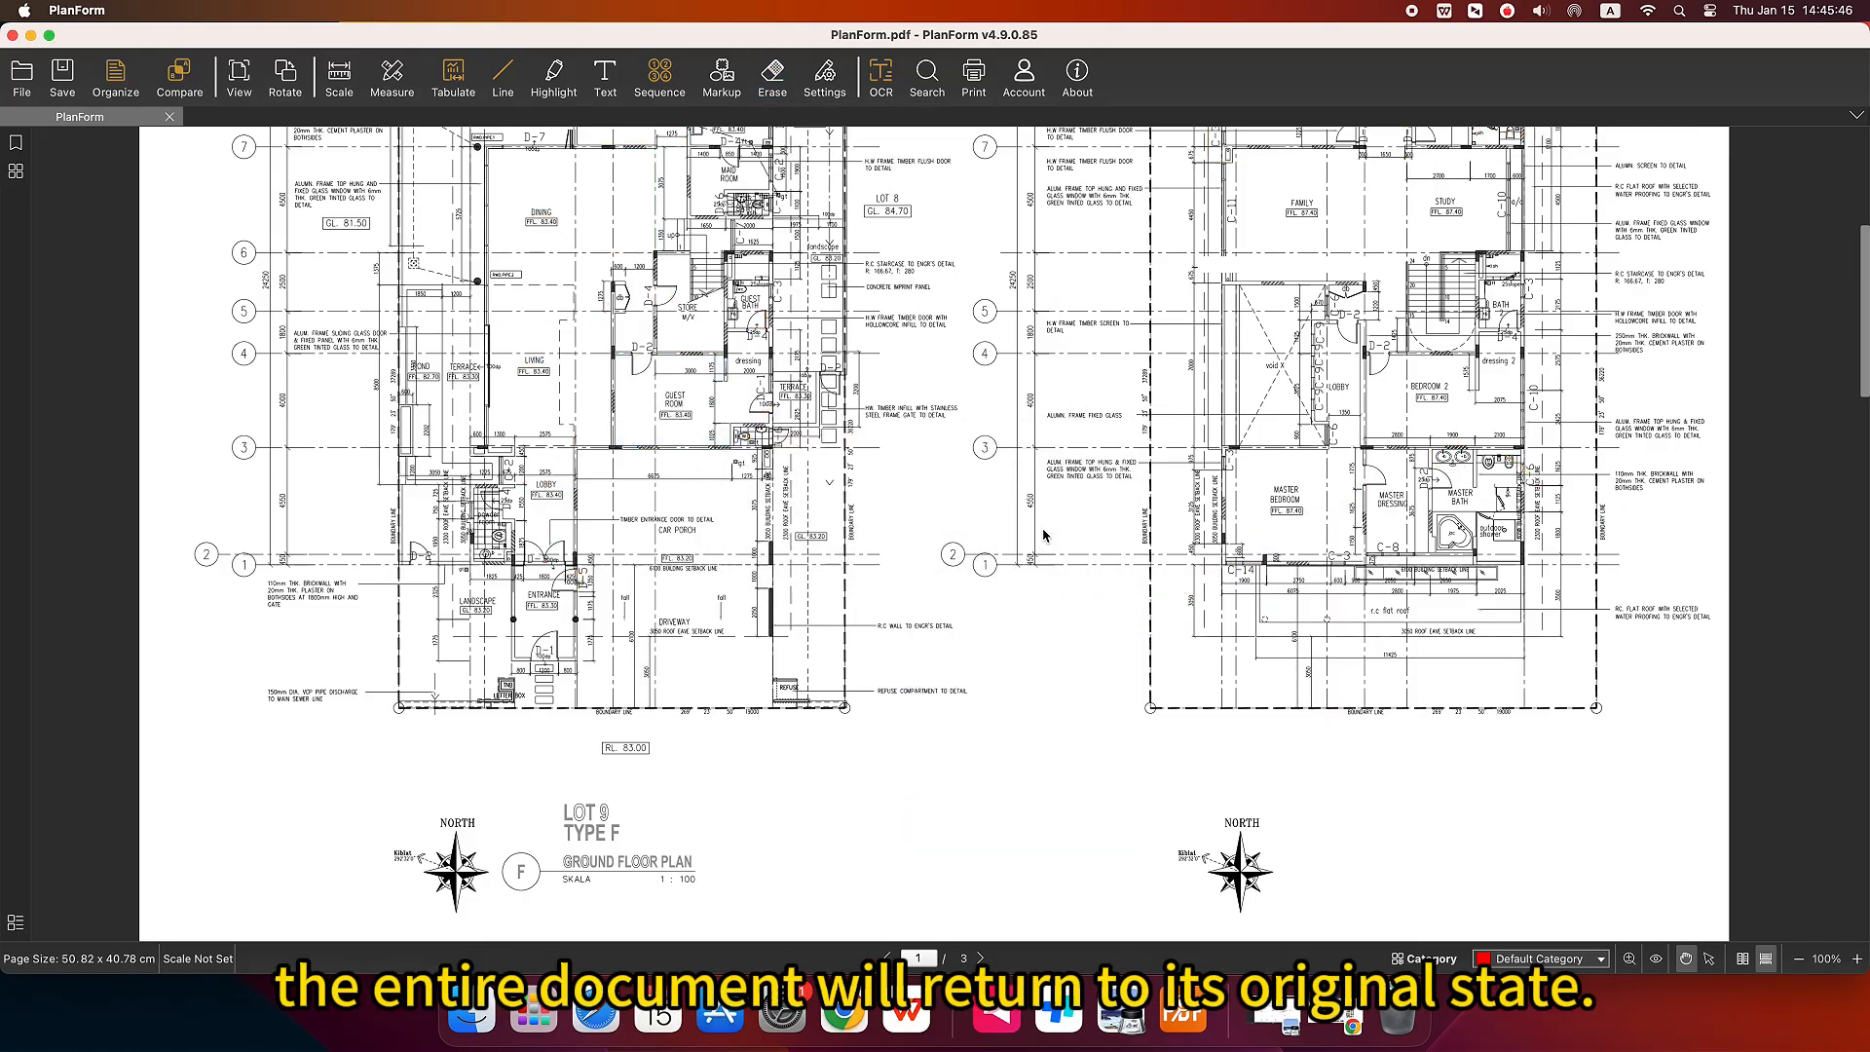
scroll(1043, 534, up, 3)
scroll(1043, 534, up, 3)
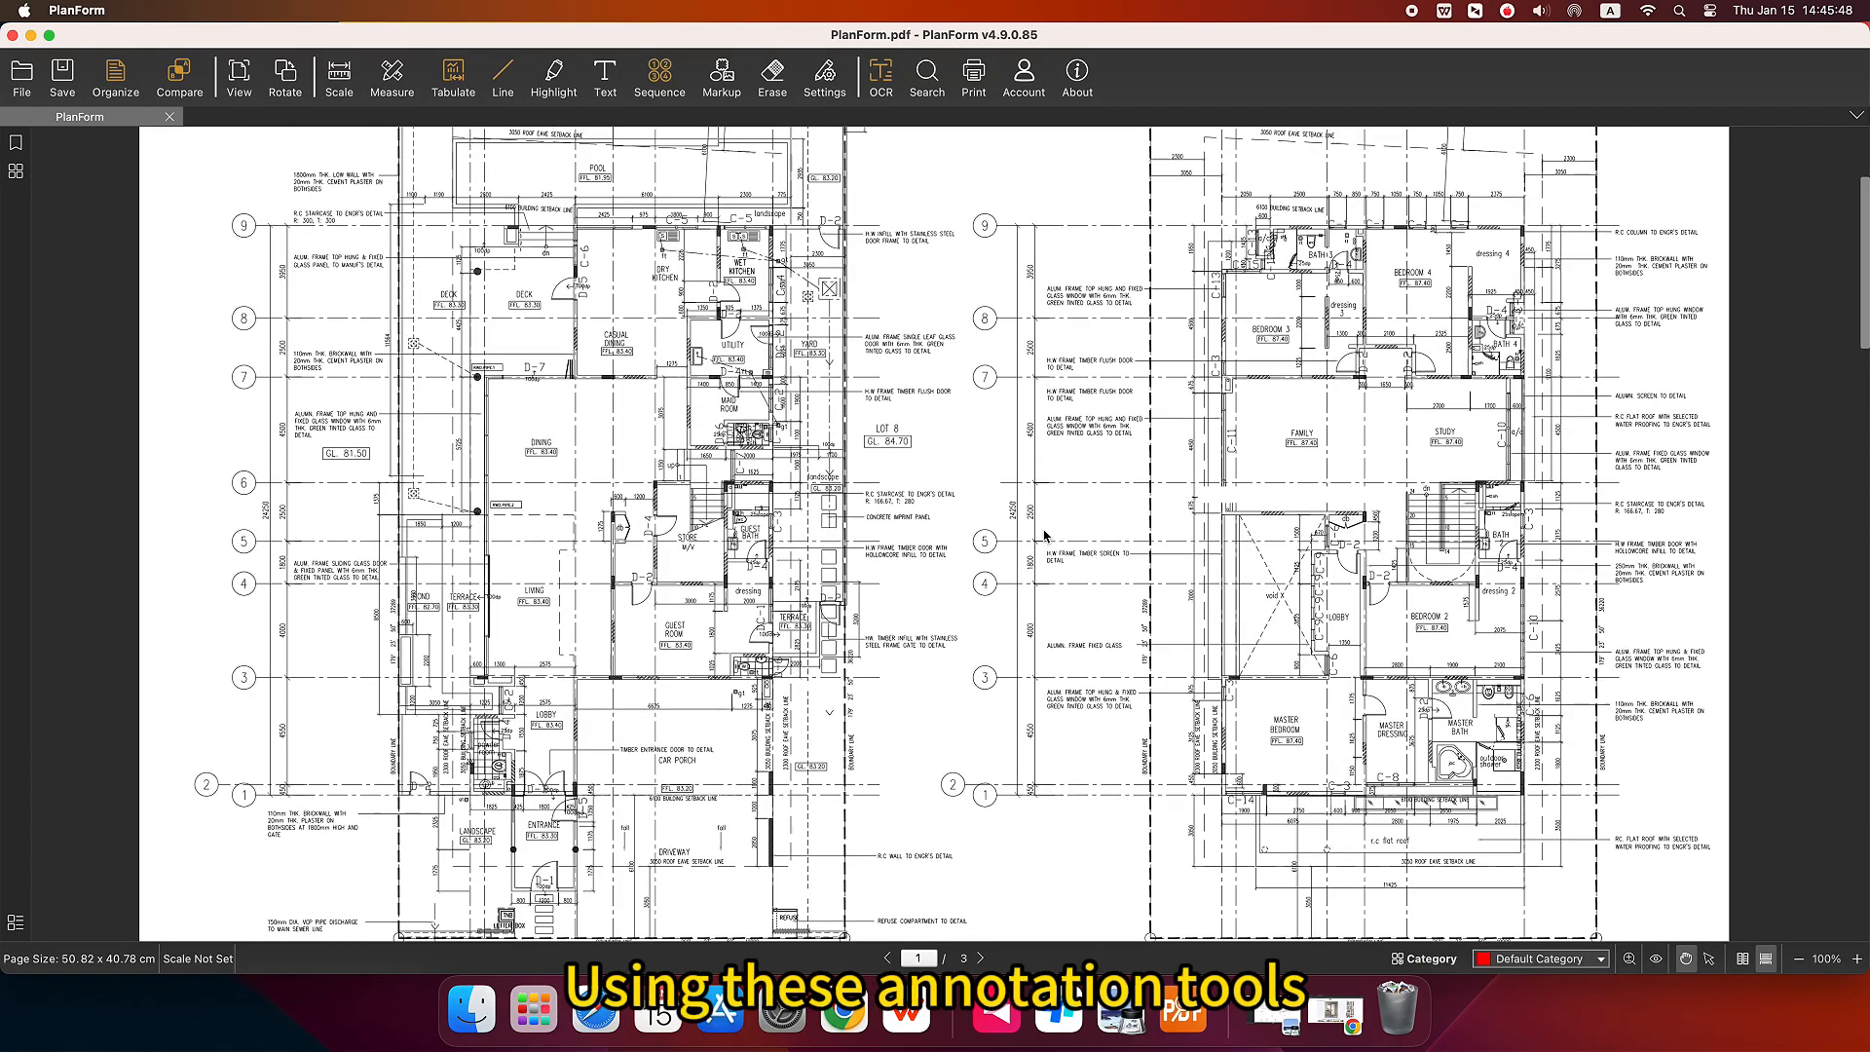
scroll(1044, 534, down, 5)
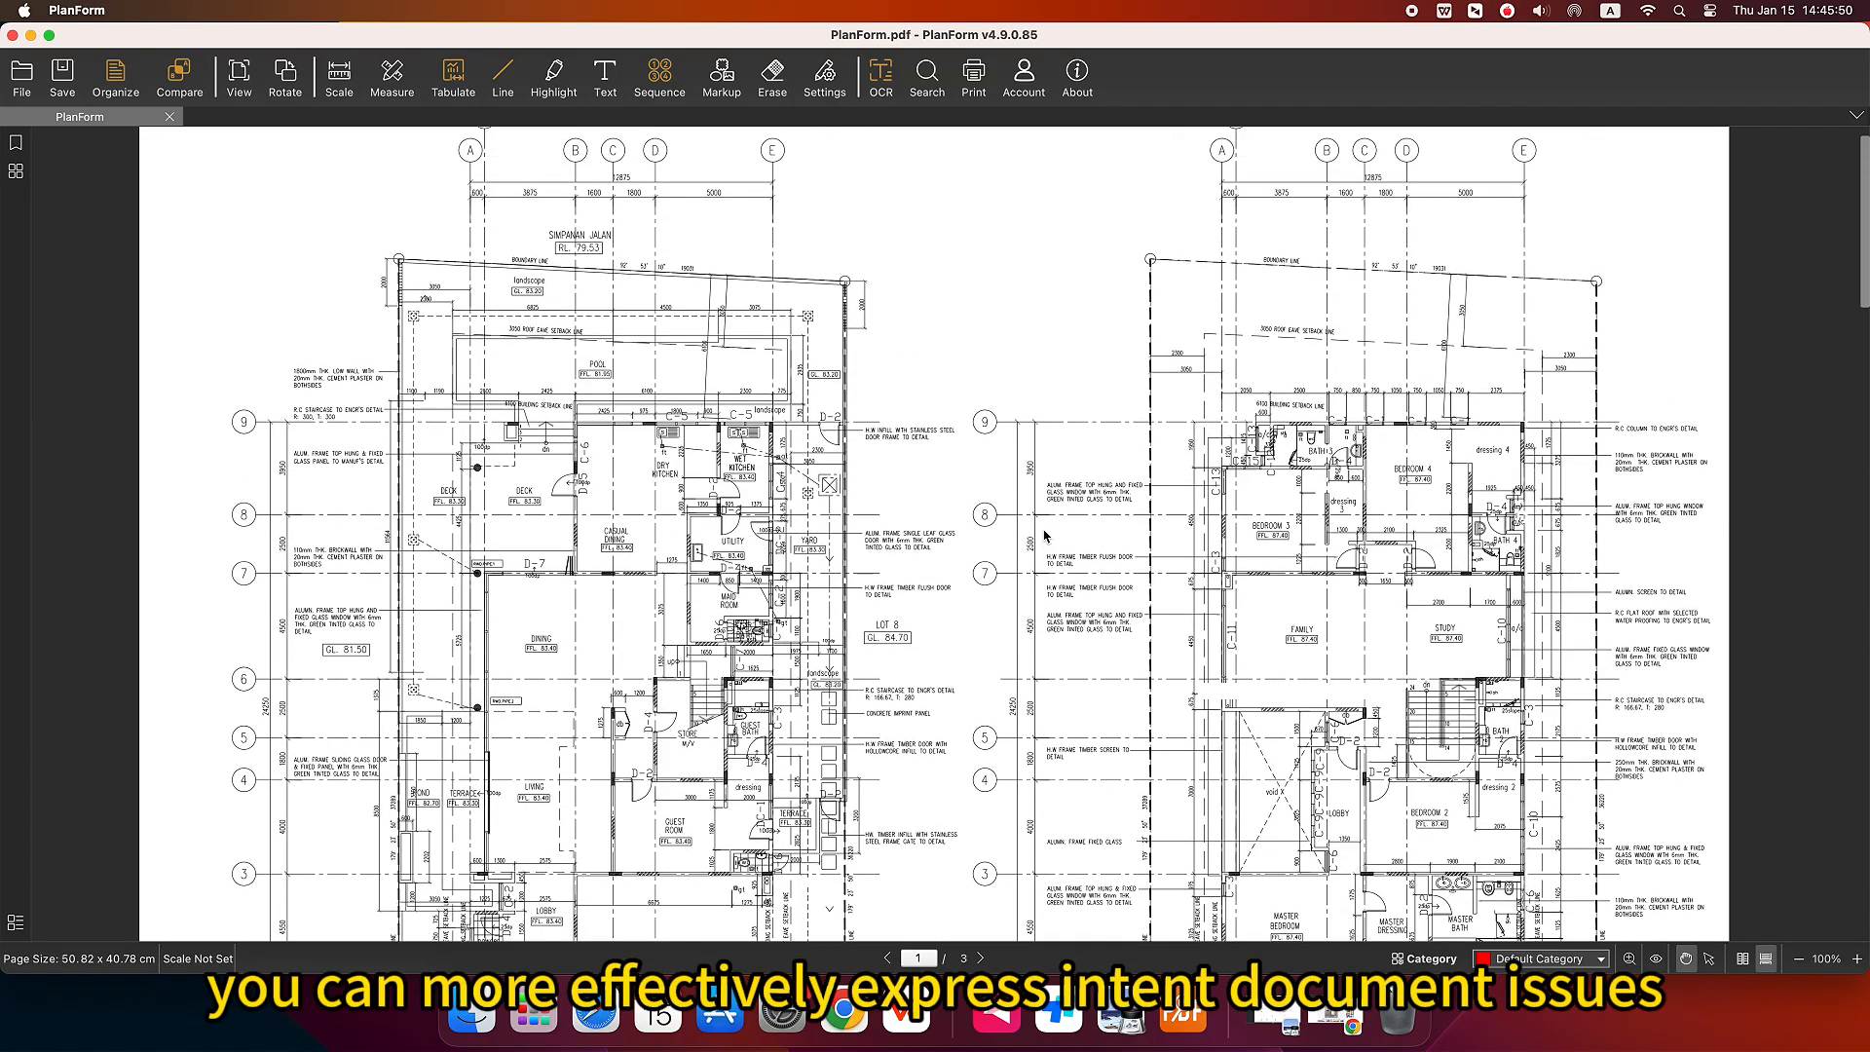
scroll(1044, 535, up, 3)
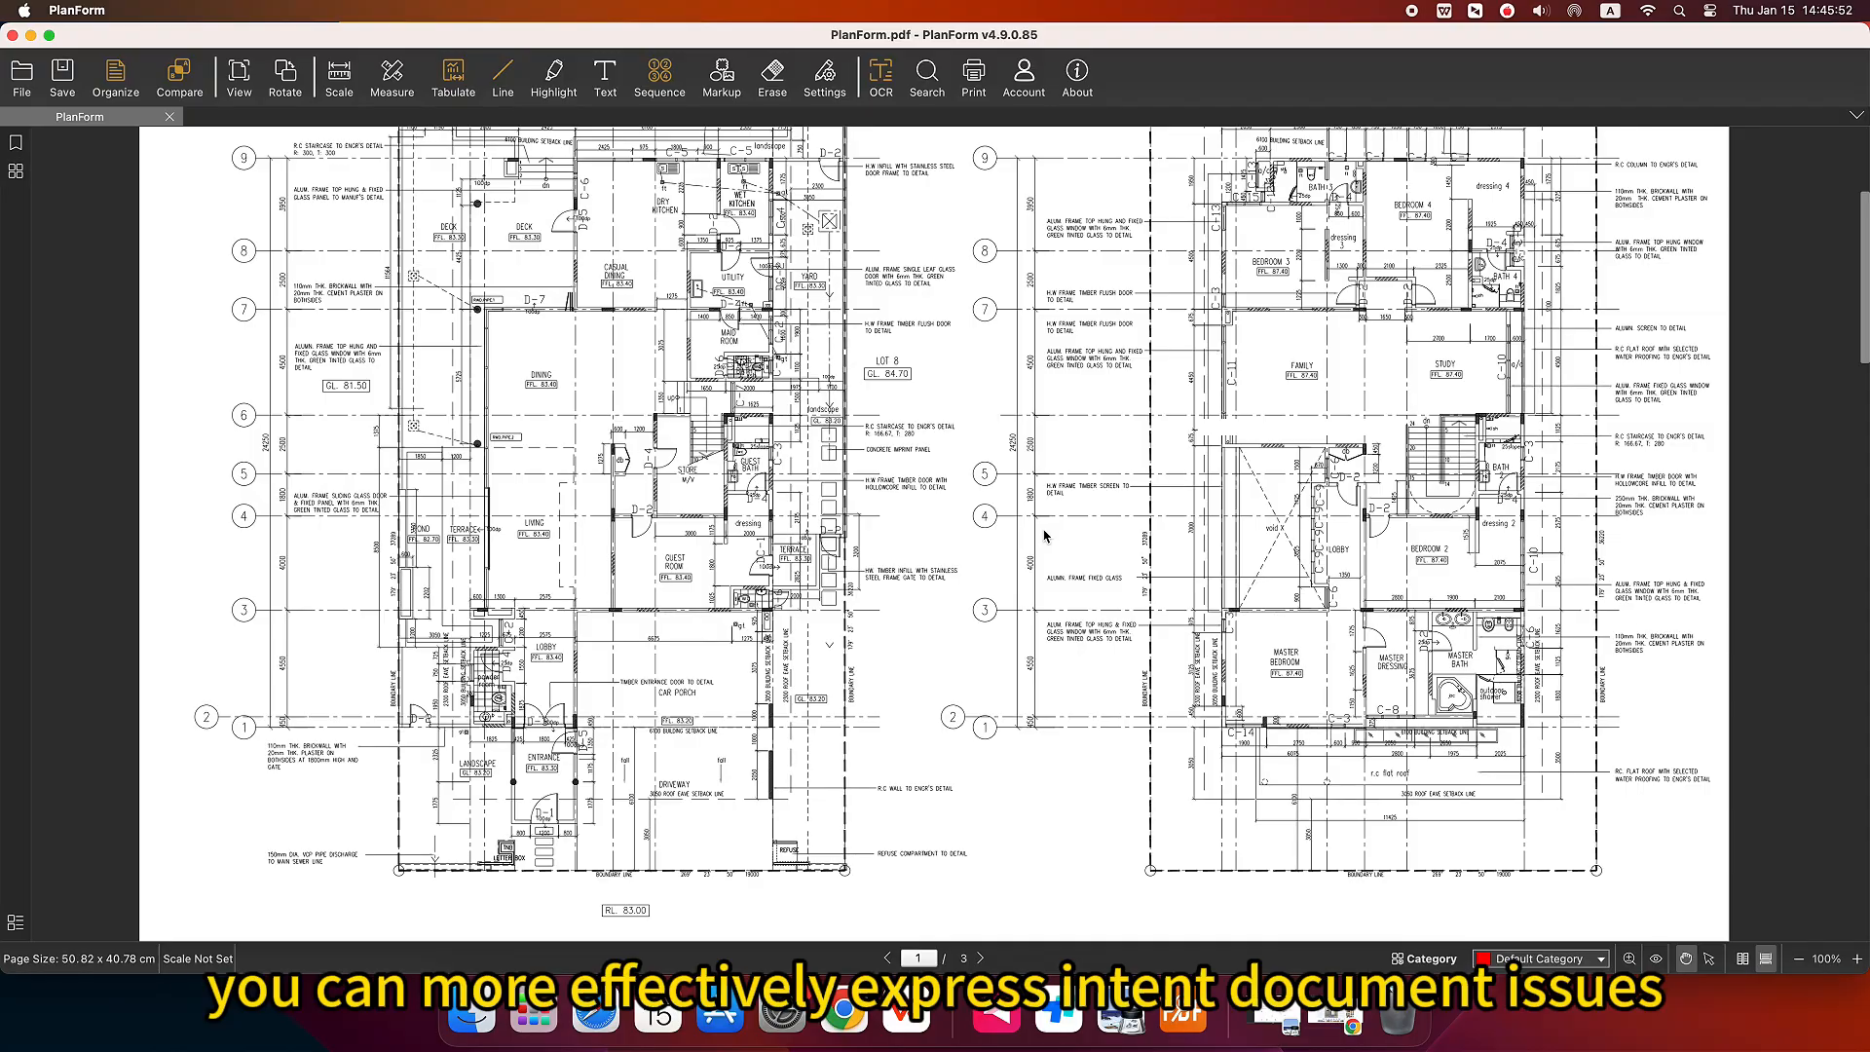
scroll(1044, 535, up, 1)
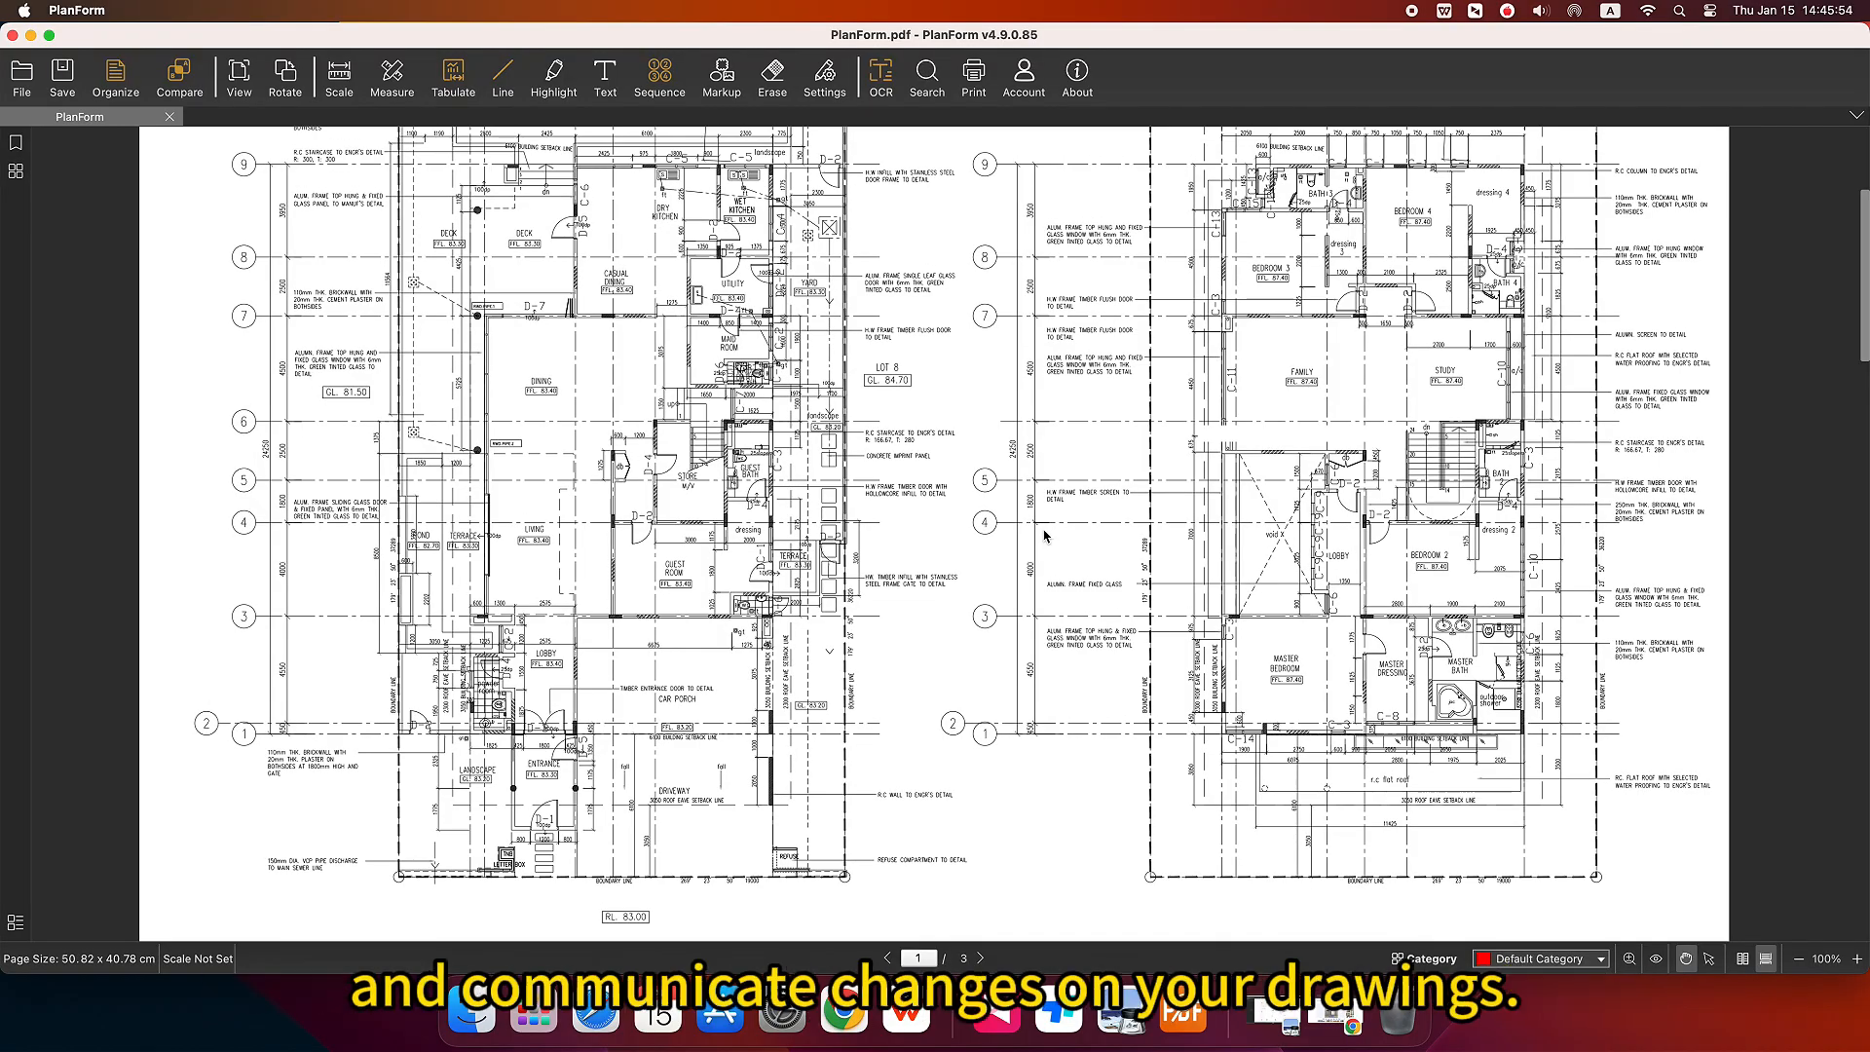